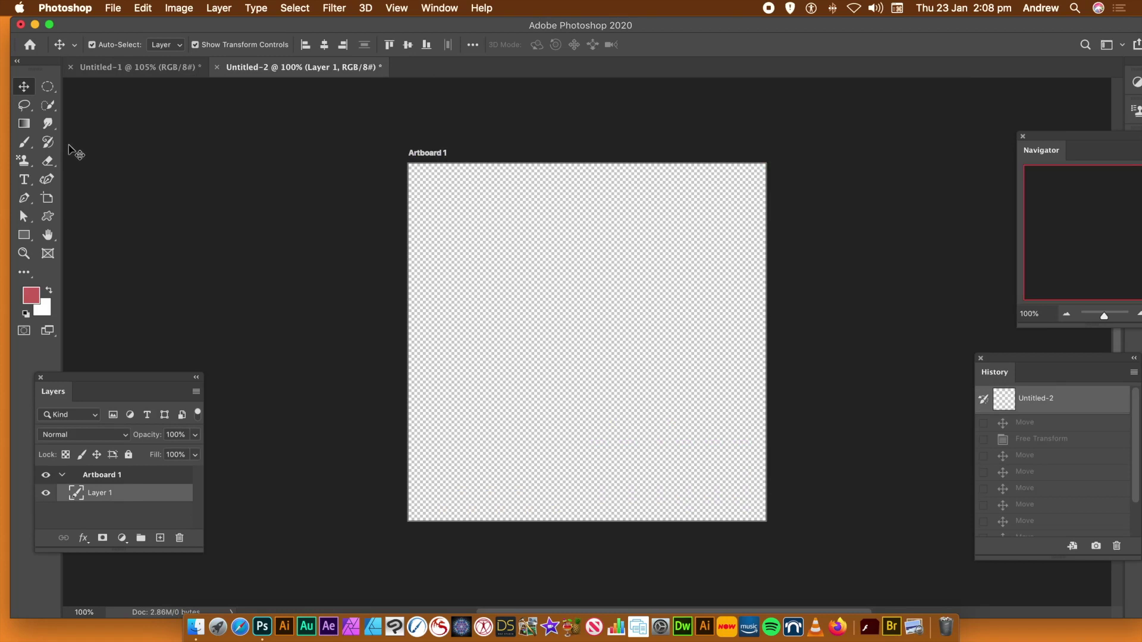
Draw a circular selection near the centre of the artboard and feather it with an 80-pixel radius.
left_click(49, 88)
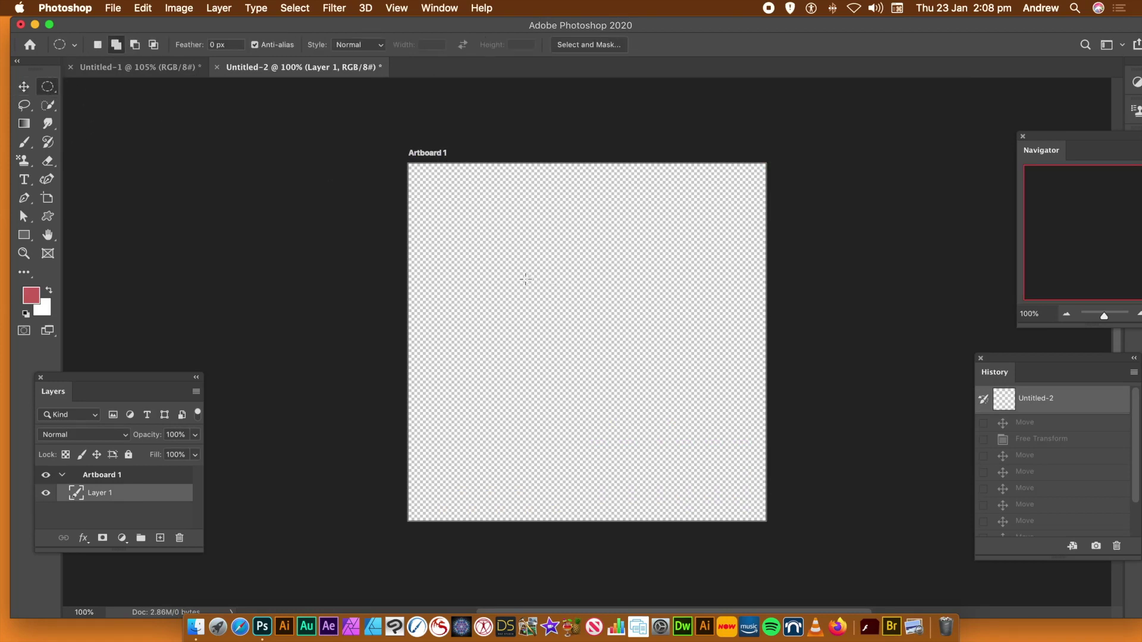
left_click_drag(520, 277, 640, 405)
left_click(295, 7)
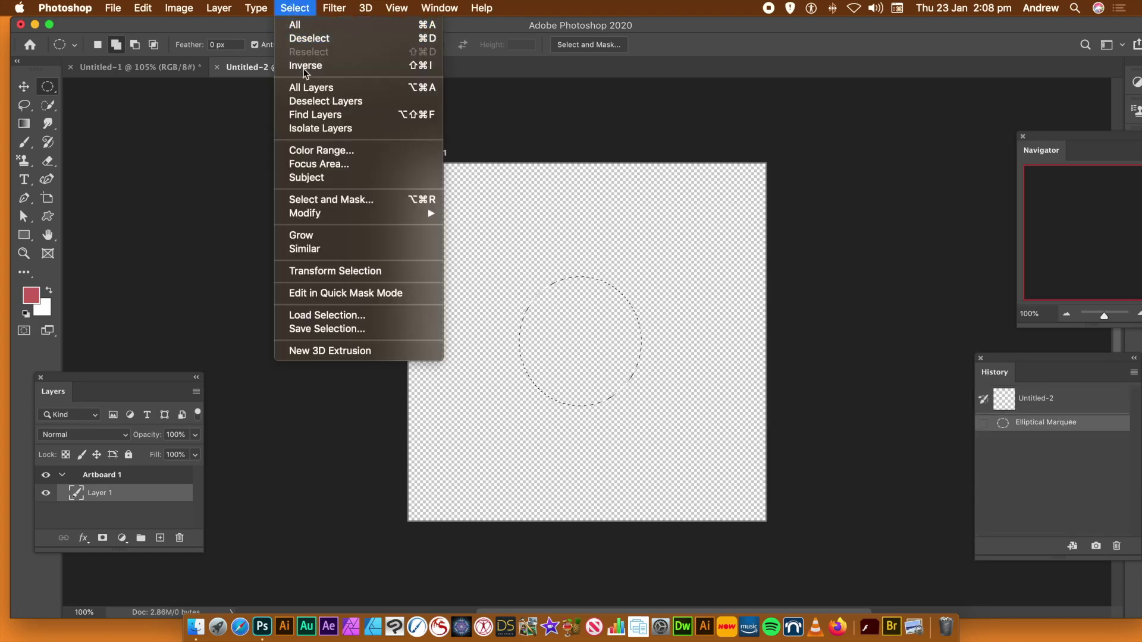
mouse_move(319, 215)
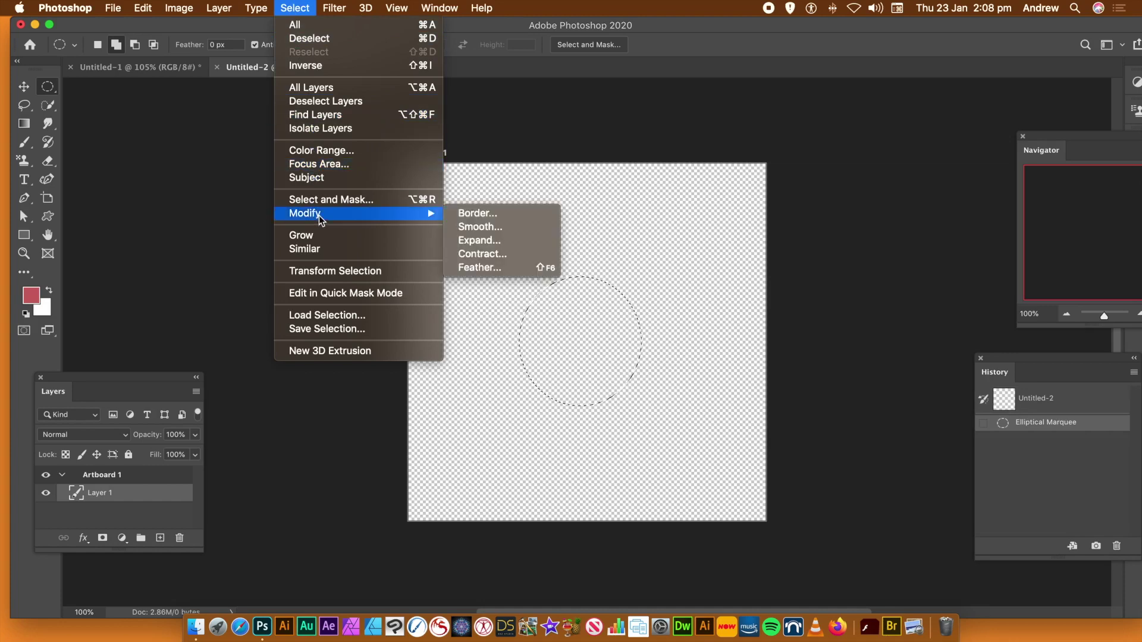
left_click(479, 268)
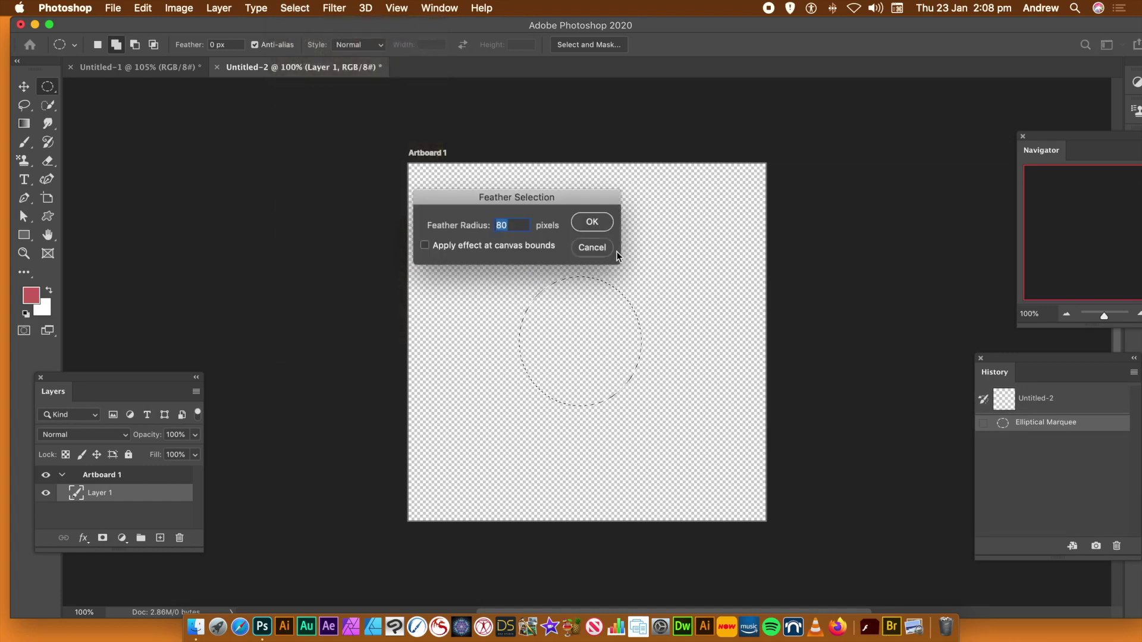
left_click(594, 225)
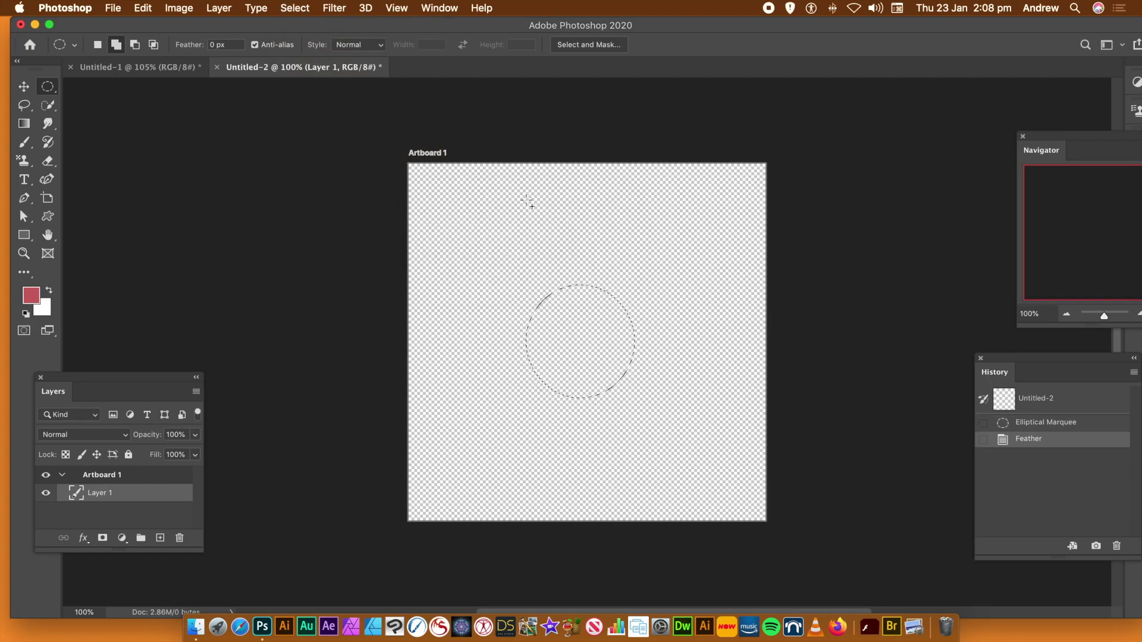
Fill the feathered selection with a reversed radial Black, White gradient from its upper-left highlight toward the lower right.
left_click(24, 123)
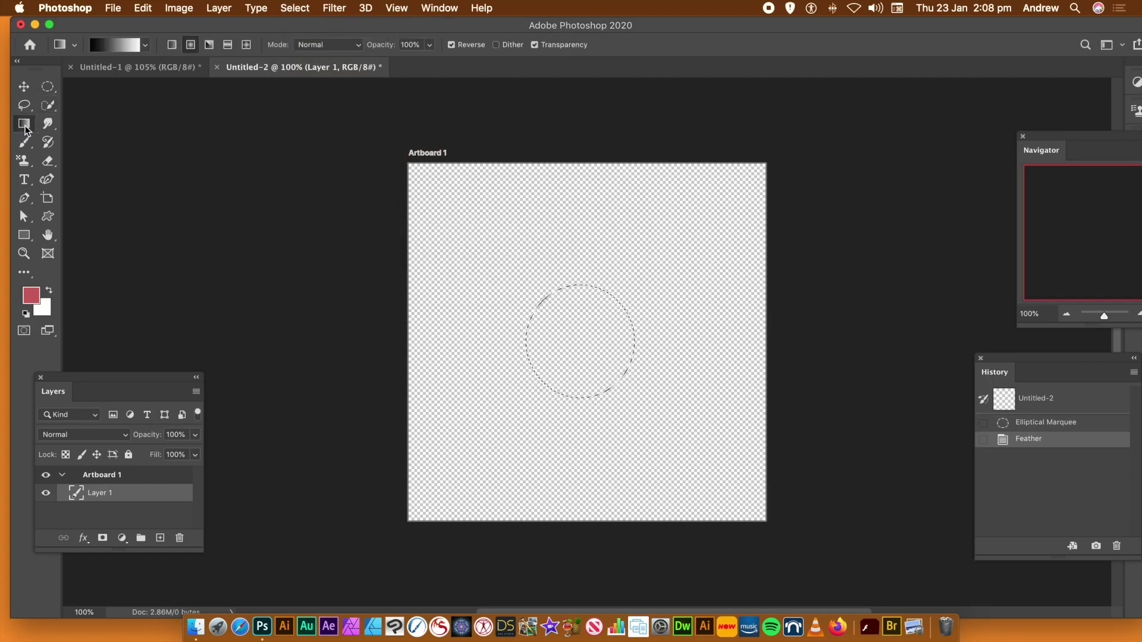
left_click(125, 44)
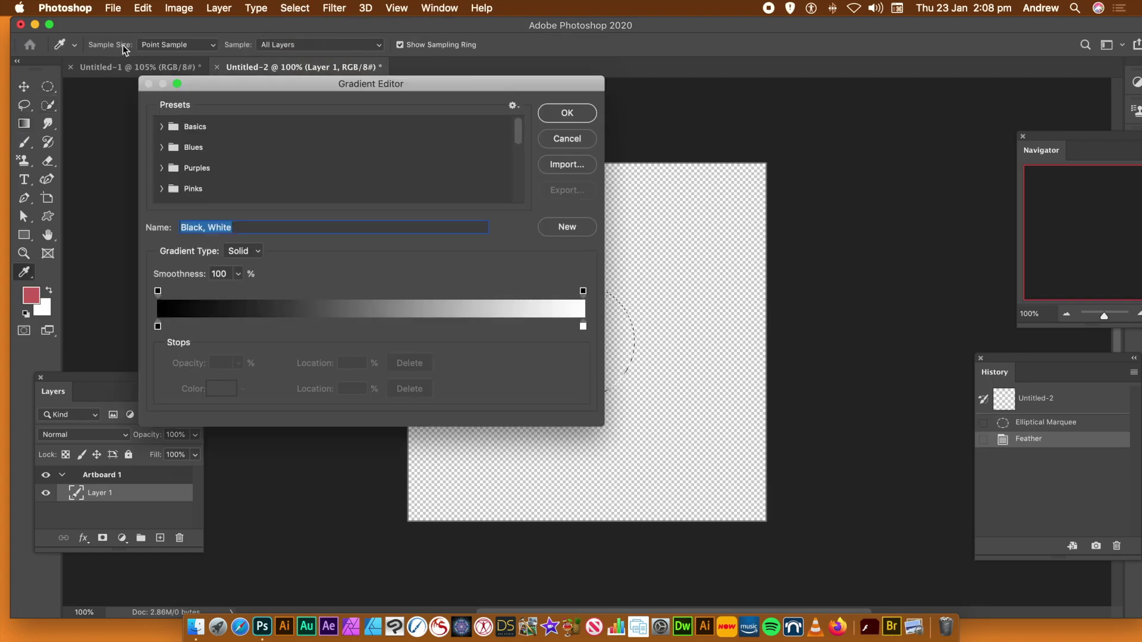
left_click(163, 126)
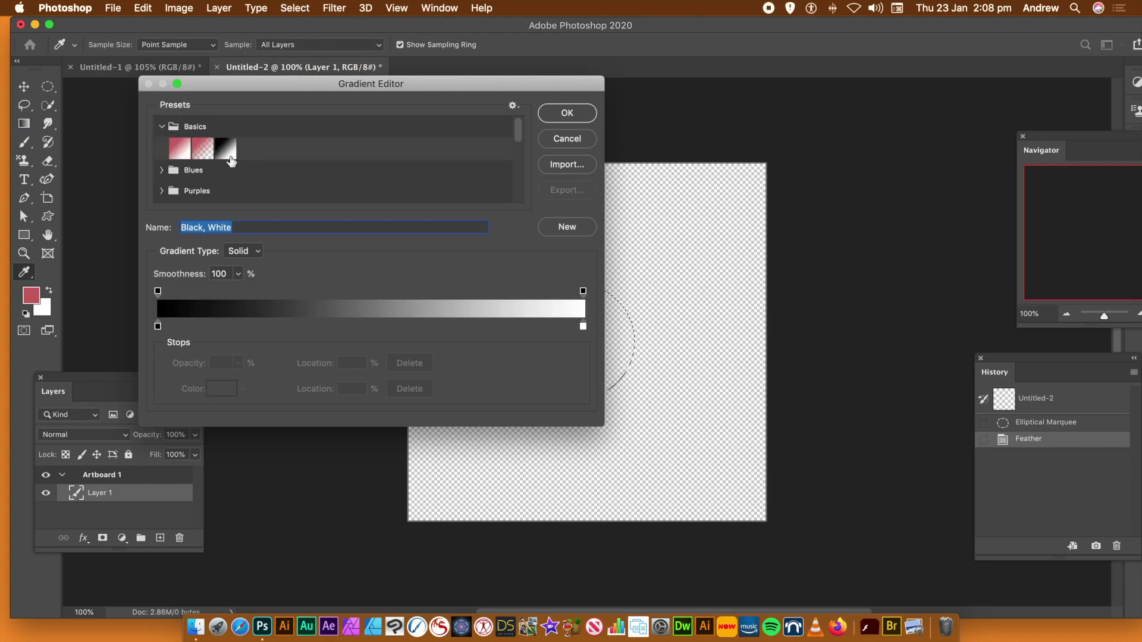
left_click(231, 150)
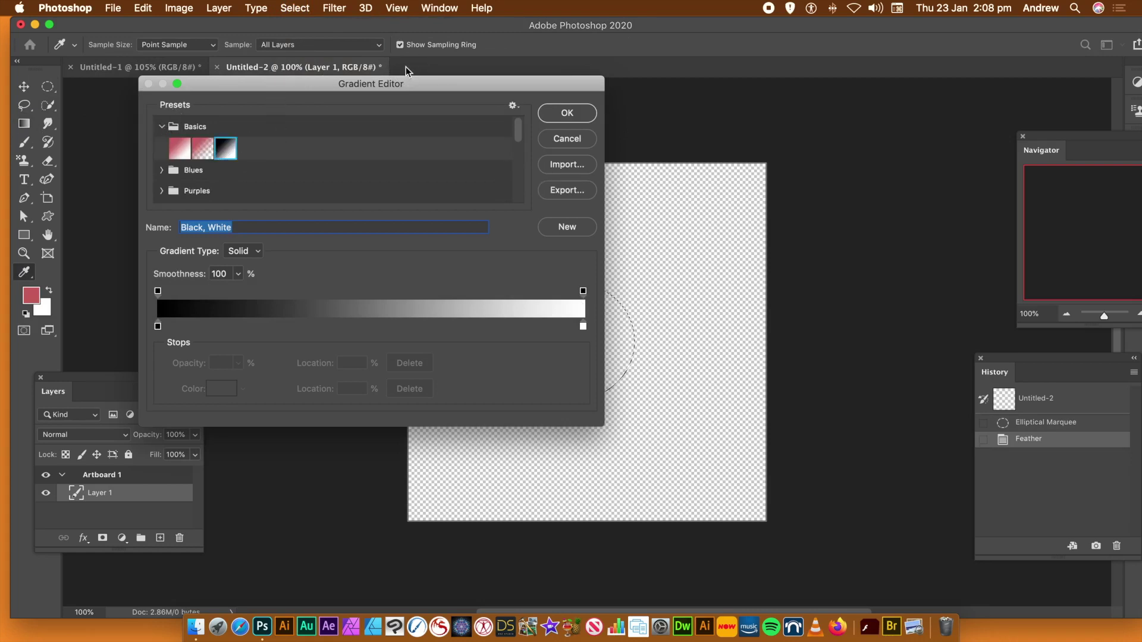
left_click(550, 114)
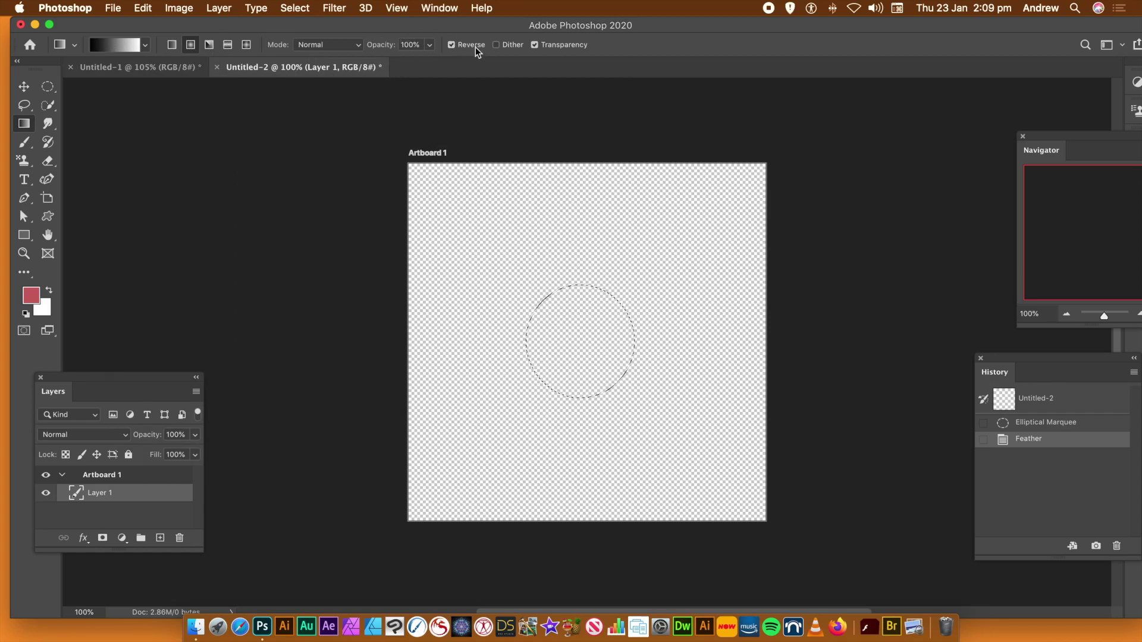
left_click_drag(554, 308, 622, 376)
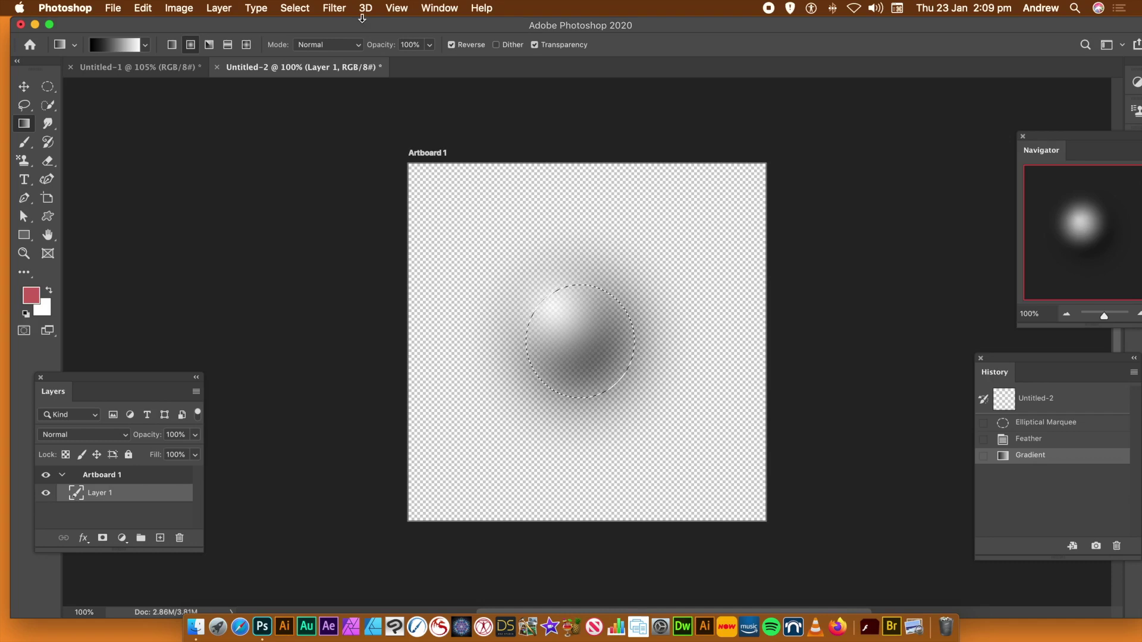
Deselect the circle and move the gradient sphere toward the artboard's upper left.
left_click(295, 8)
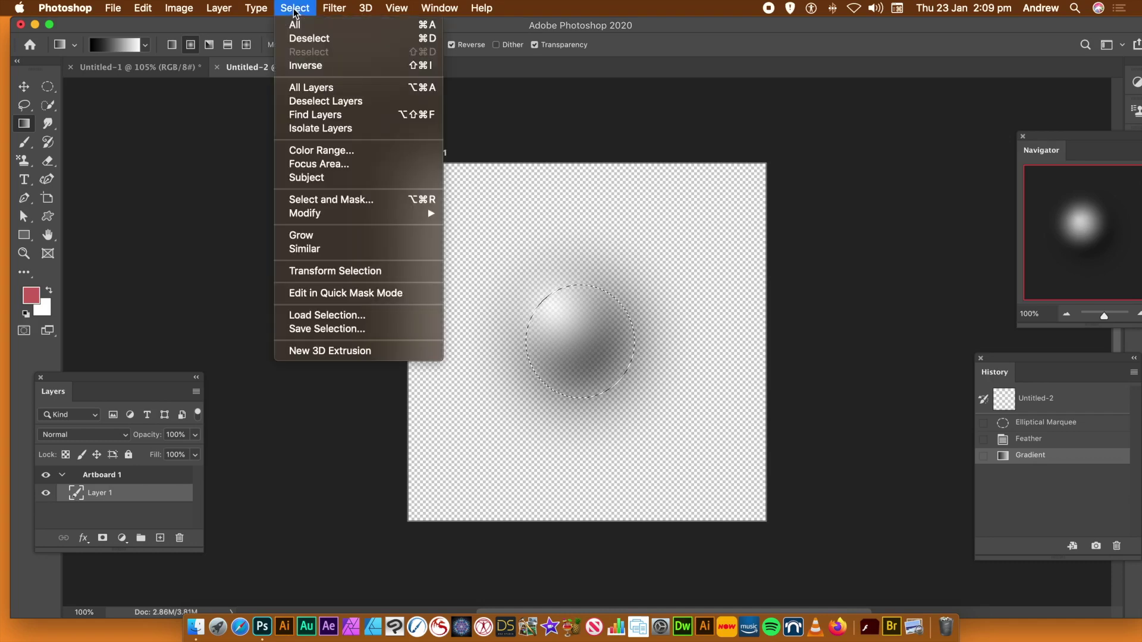
left_click(309, 38)
left_click(24, 88)
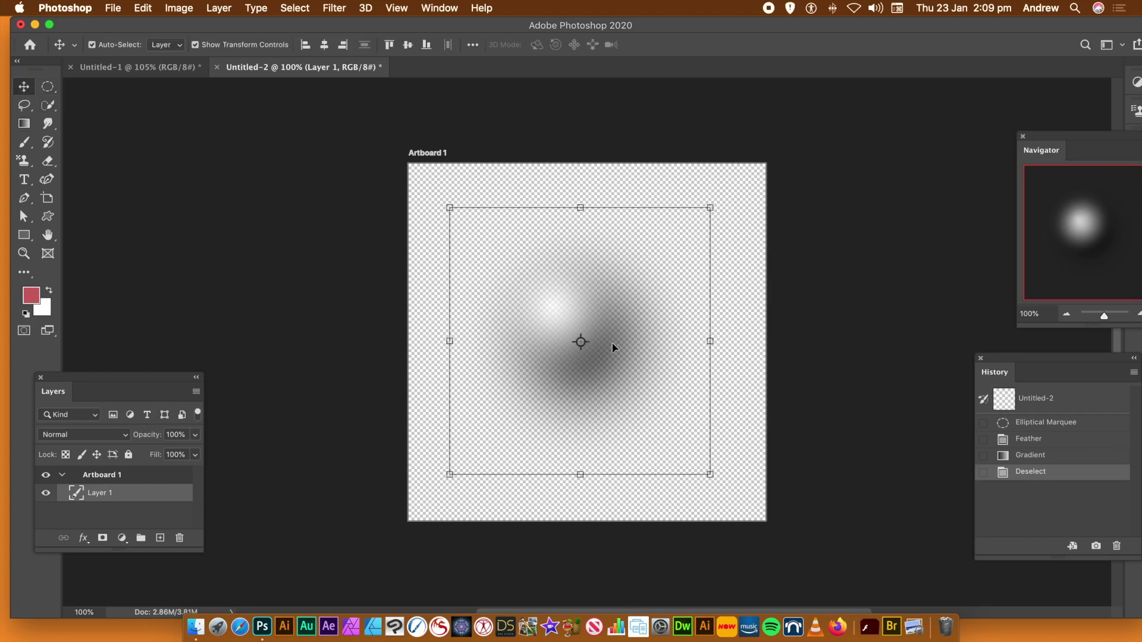
left_click_drag(591, 324, 549, 289)
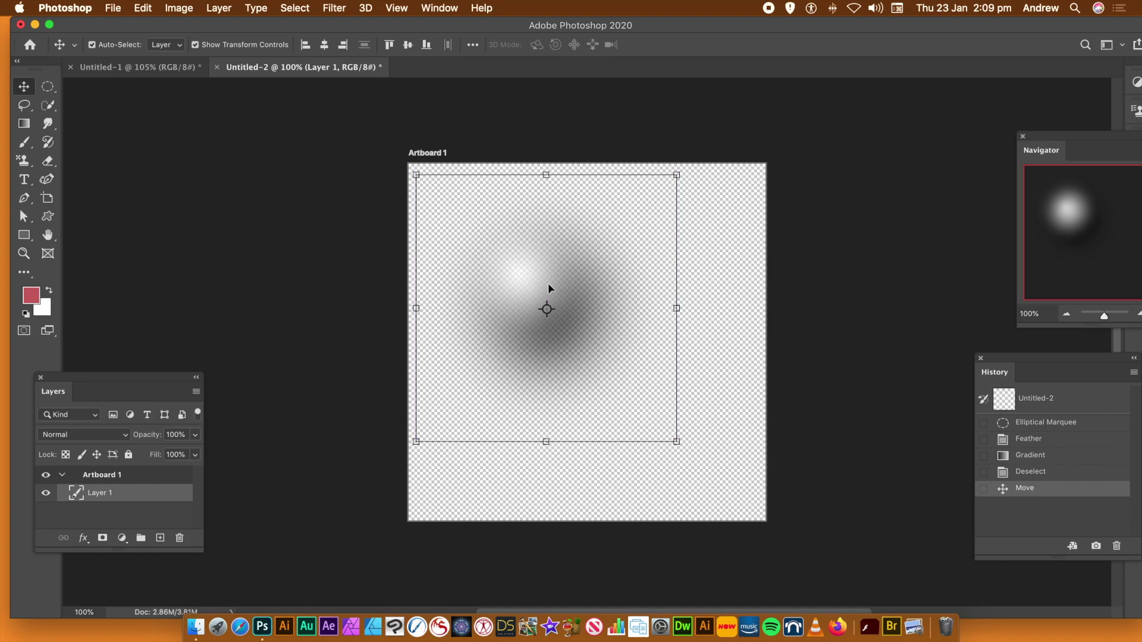
Duplicate the sphere diagonally down to the right and scale the copy to about 68%, overlapping the original.
left_click_drag(543, 289, 582, 324)
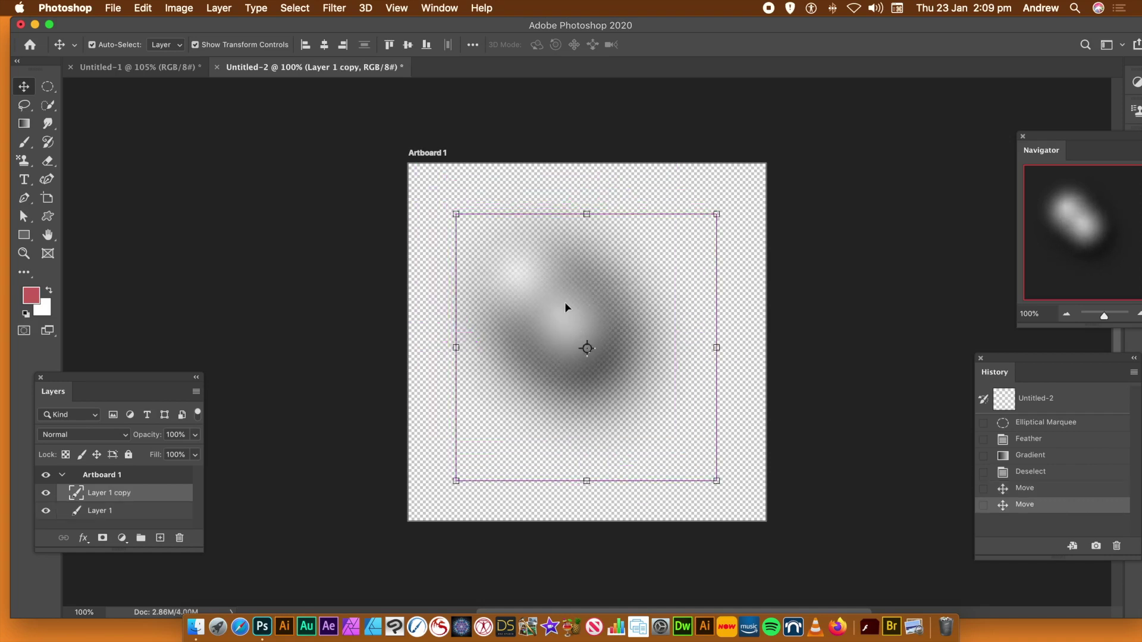
left_click_drag(456, 215, 540, 301)
left_click_drag(613, 369, 560, 317)
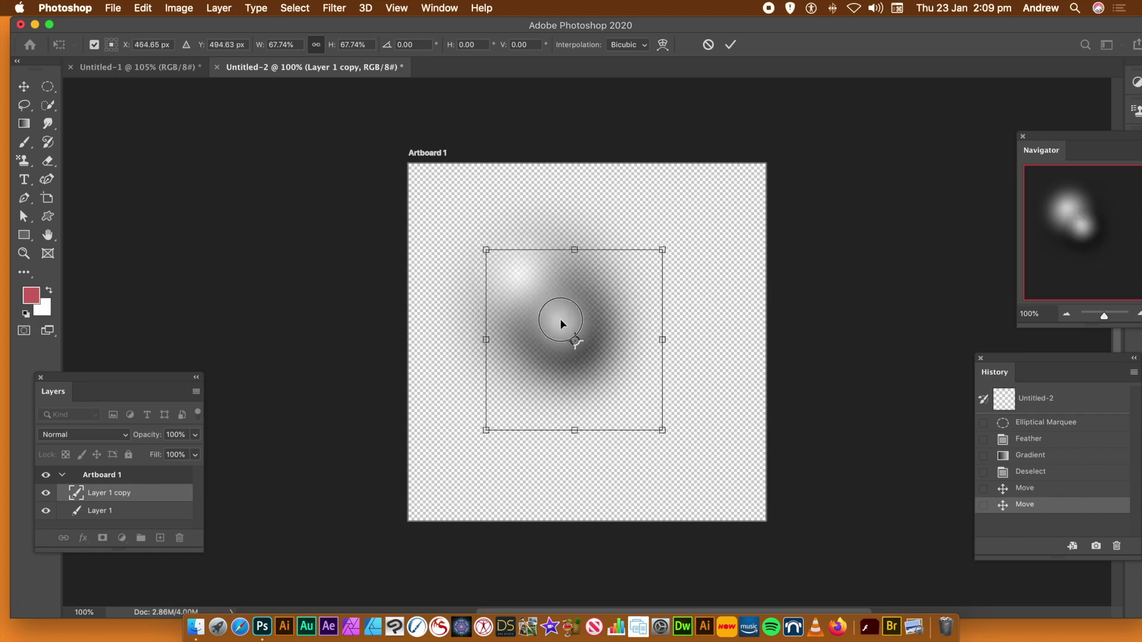
key("Return")
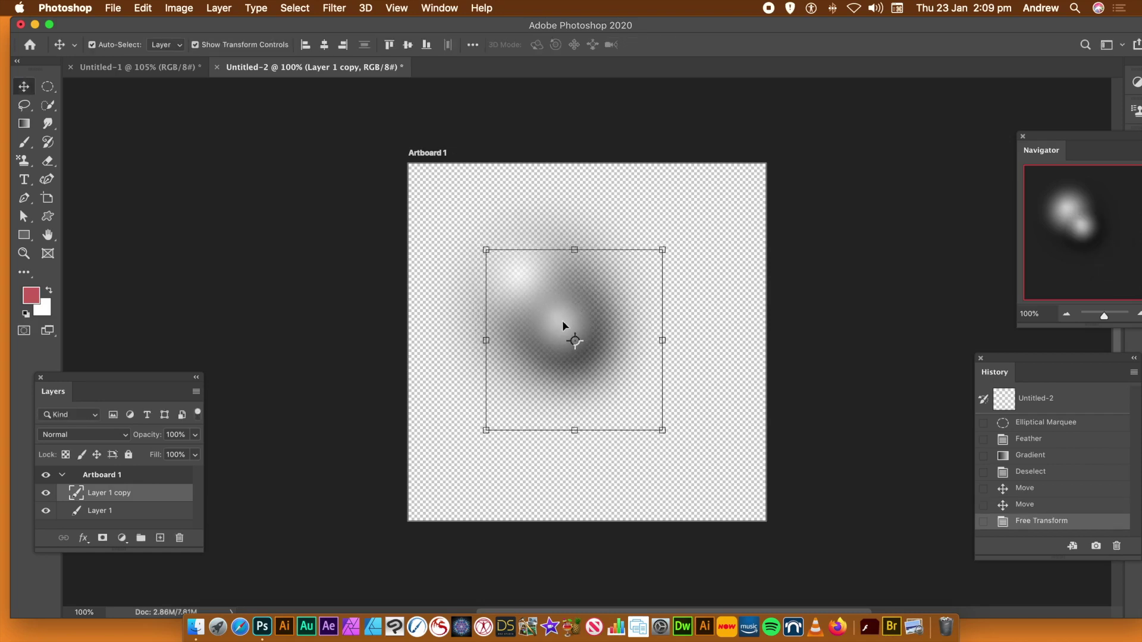
Duplicate the smaller sphere further down the diagonal and scale this copy to about 77%, overlapping its neighbour.
left_click_drag(562, 319, 604, 355)
left_click_drag(528, 286, 569, 327)
left_click_drag(633, 381, 601, 352)
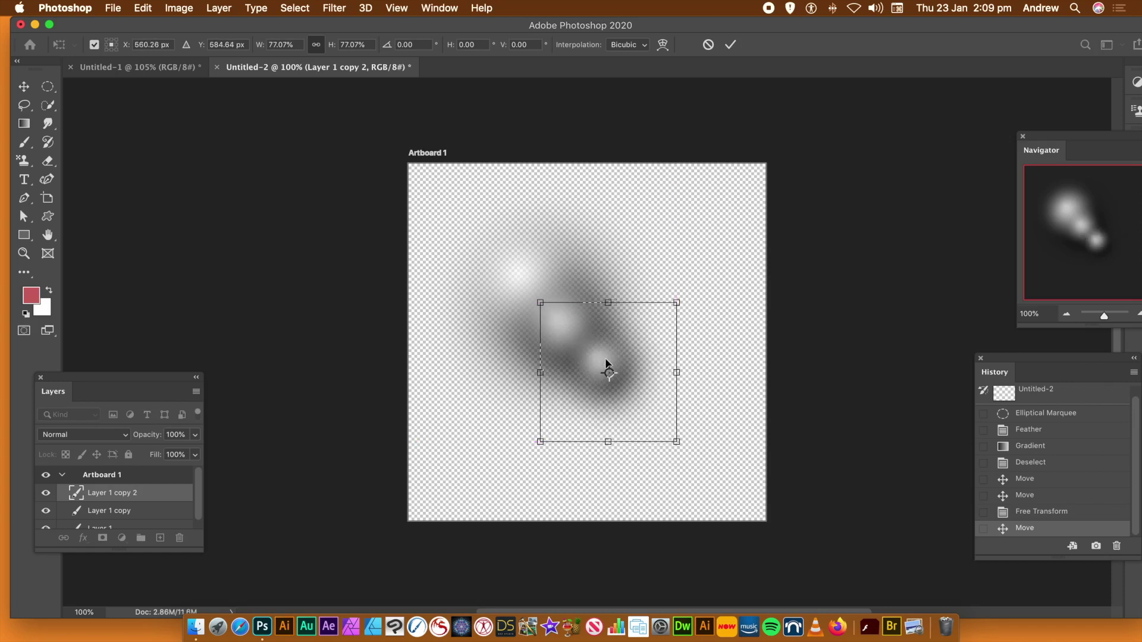
mouse_move(608, 373)
left_mouse_down()
mouse_move(602, 357)
mouse_move(607, 377)
mouse_move(597, 365)
left_mouse_up()
key("Return")
Add a fourth sphere at the lower-right end of the chain, scaled to about 76% of the third.
left_click_drag(596, 361, 625, 390)
left_click_drag(574, 334, 606, 366)
left_click_drag(655, 405, 636, 390)
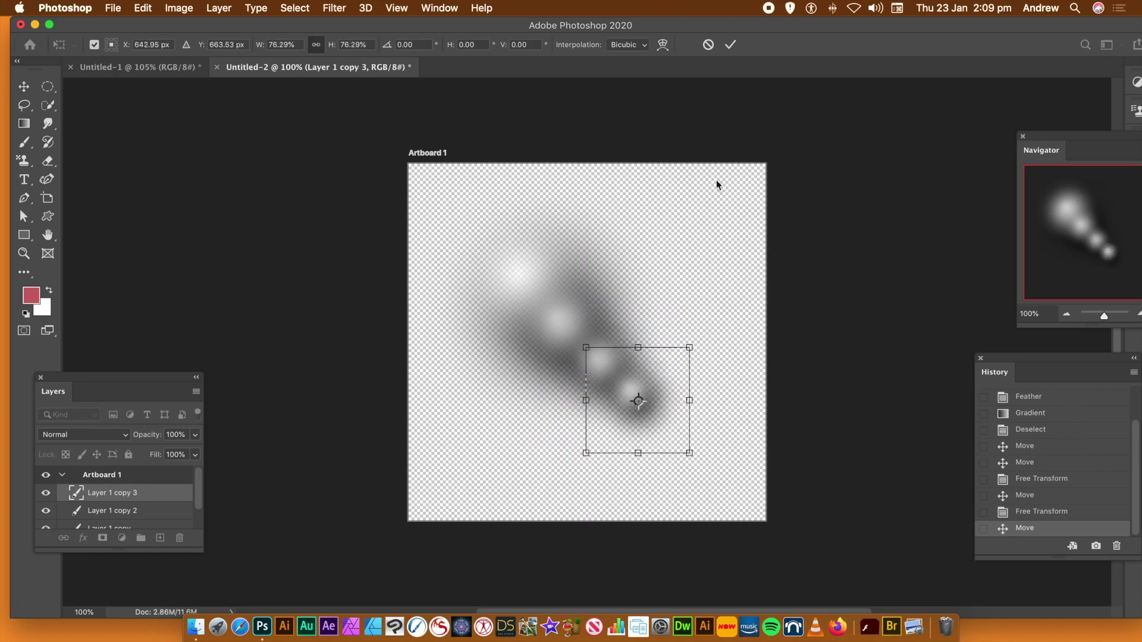
left_click(727, 47)
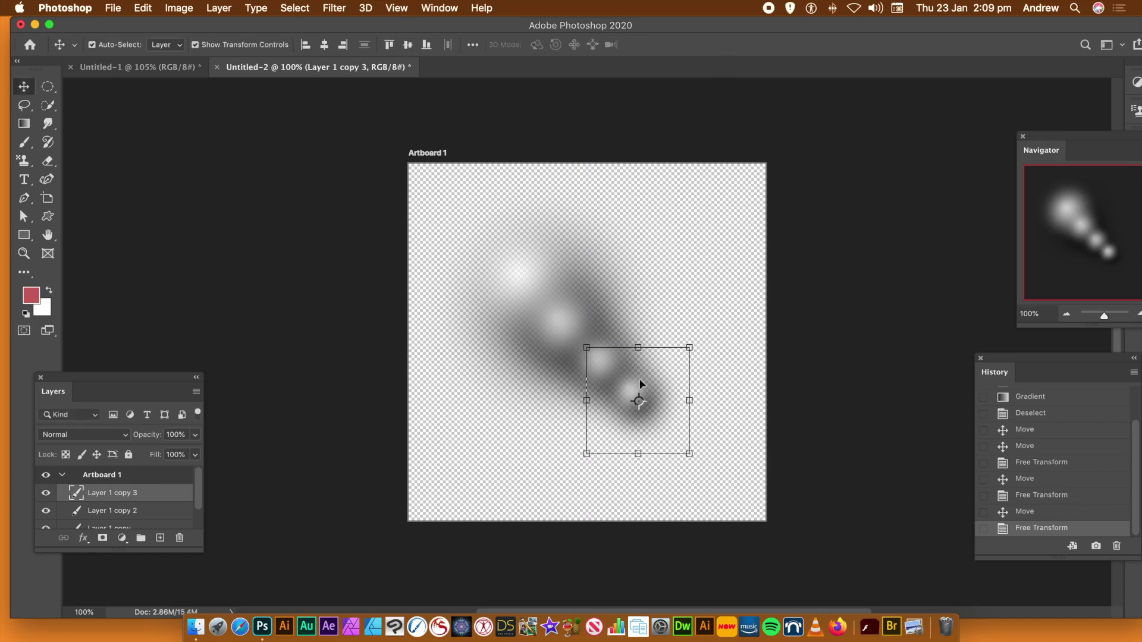
mouse_move(626, 390)
left_mouse_down()
mouse_move(540, 389)
mouse_move(520, 339)
mouse_move(503, 347)
mouse_move(503, 309)
mouse_move(566, 400)
mouse_move(635, 400)
mouse_move(647, 447)
mouse_move(671, 463)
mouse_move(617, 409)
mouse_move(573, 295)
mouse_move(491, 232)
mouse_move(543, 304)
mouse_move(527, 290)
mouse_move(634, 404)
mouse_move(631, 395)
left_mouse_up()
Define the whole artboard with the four-sphere chain as a pattern, keeping the suggested name.
left_click(699, 301)
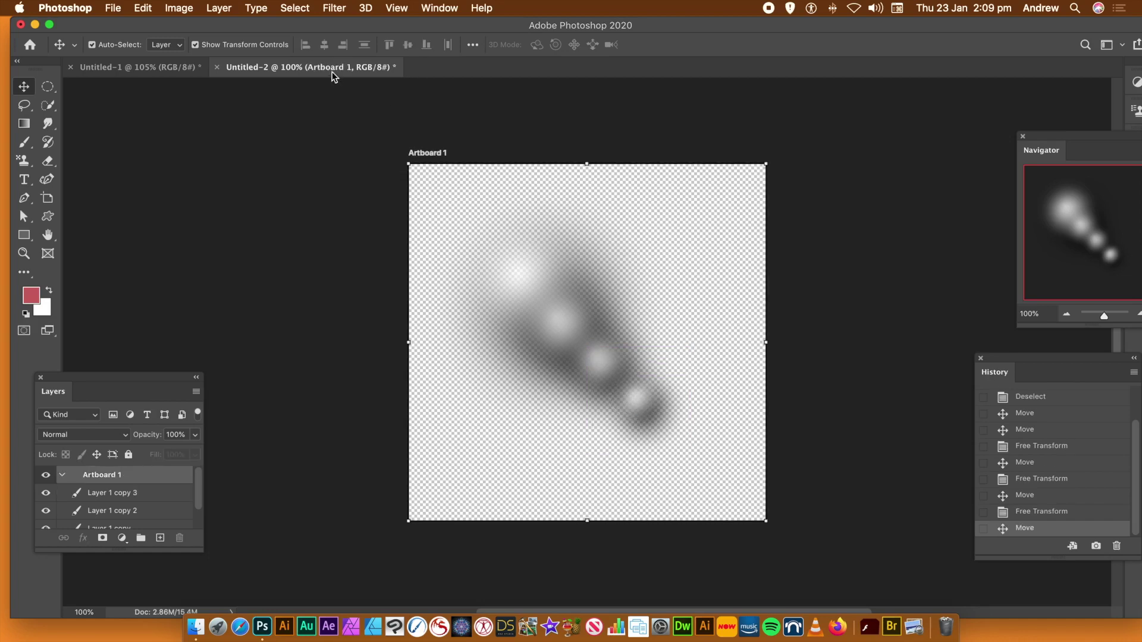
left_click(143, 8)
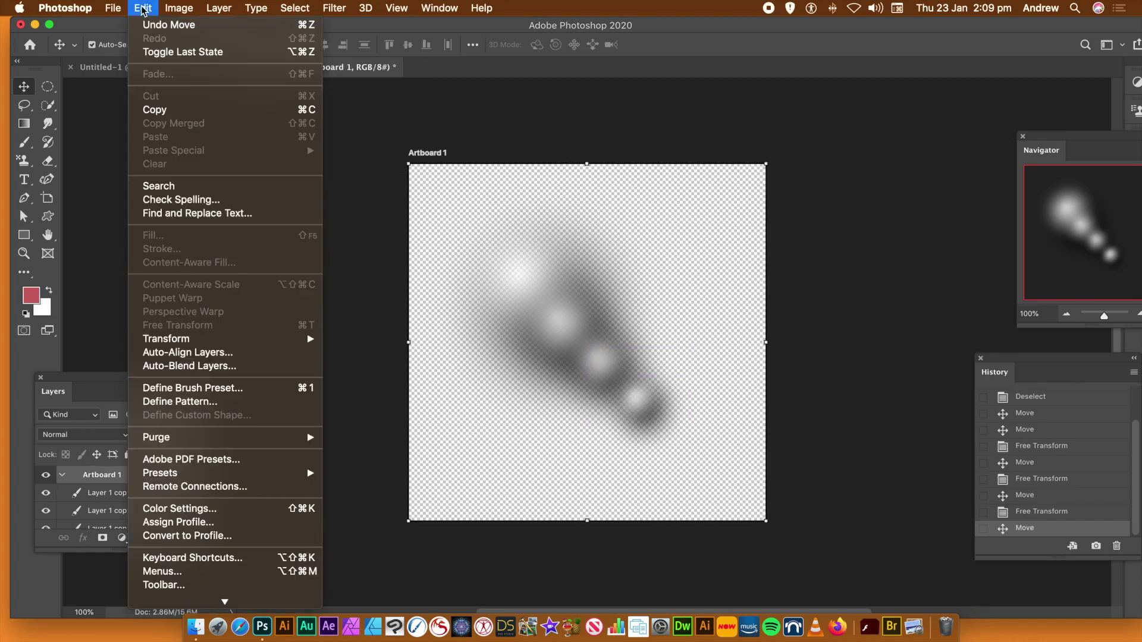
left_click(151, 404)
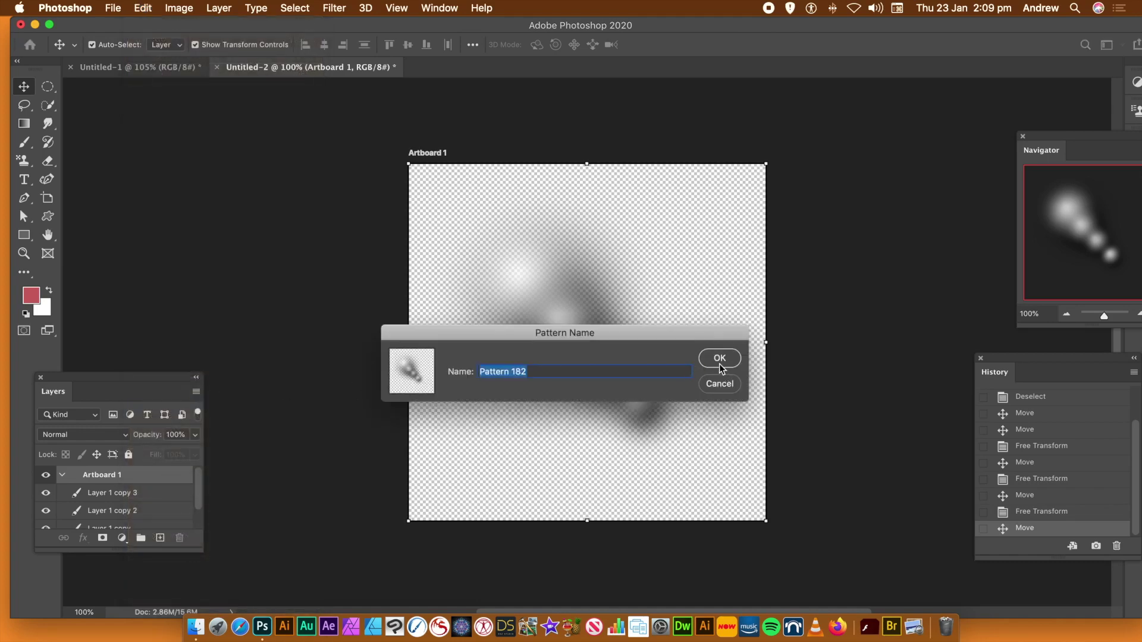
left_click(718, 358)
Select all four sphere layers and convert them into a single smart object.
left_click_drag(388, 198, 698, 469)
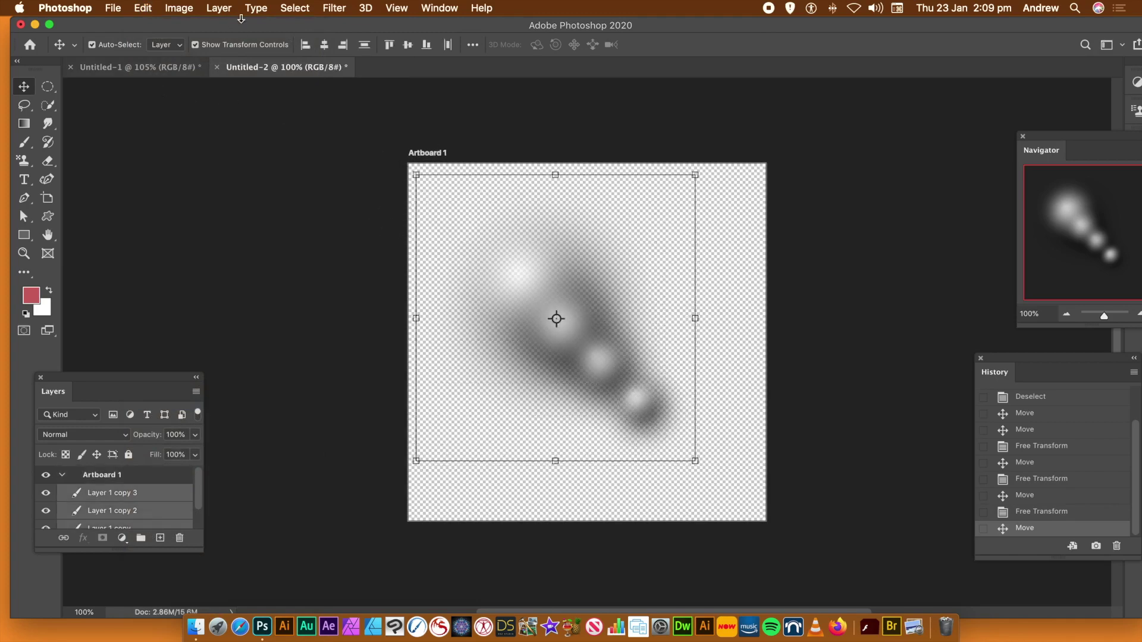
left_click(219, 7)
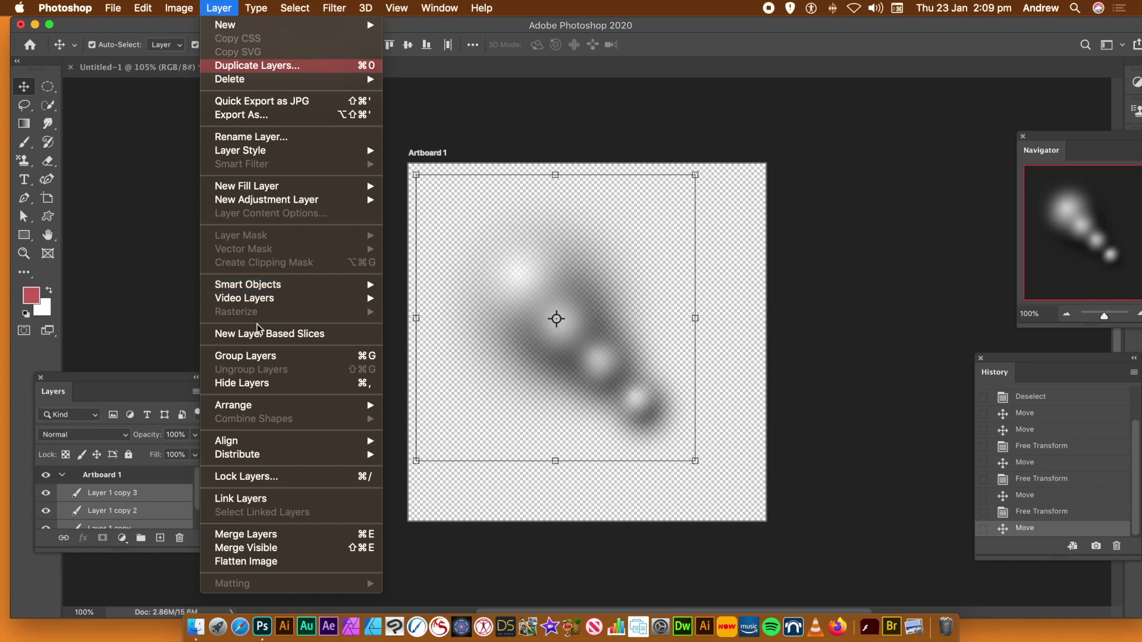
left_click(286, 285)
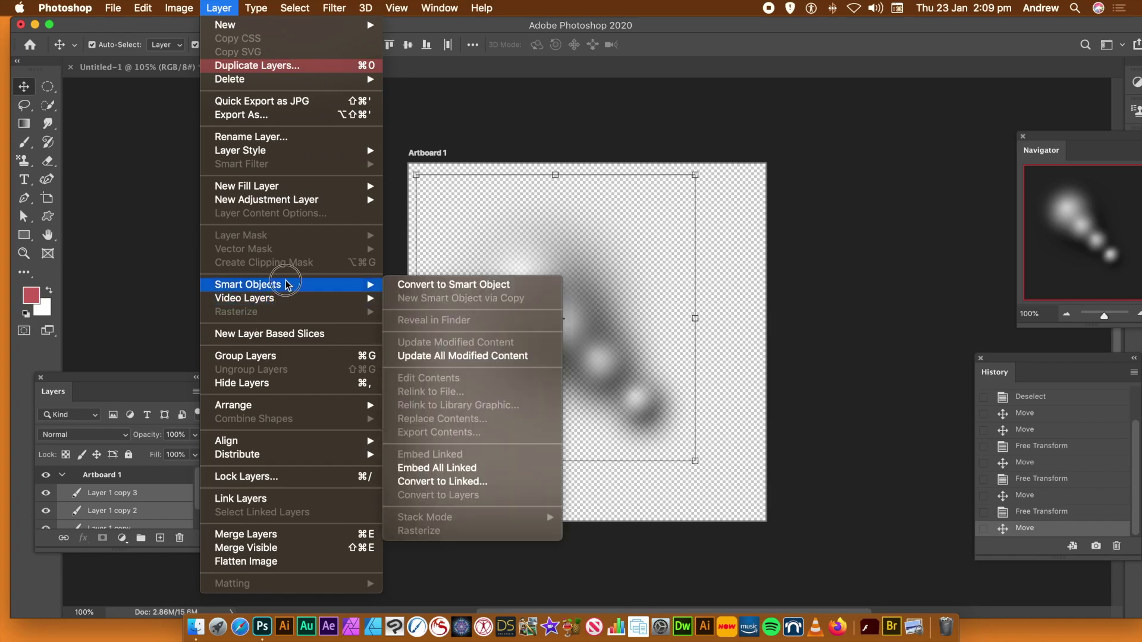
left_click(453, 286)
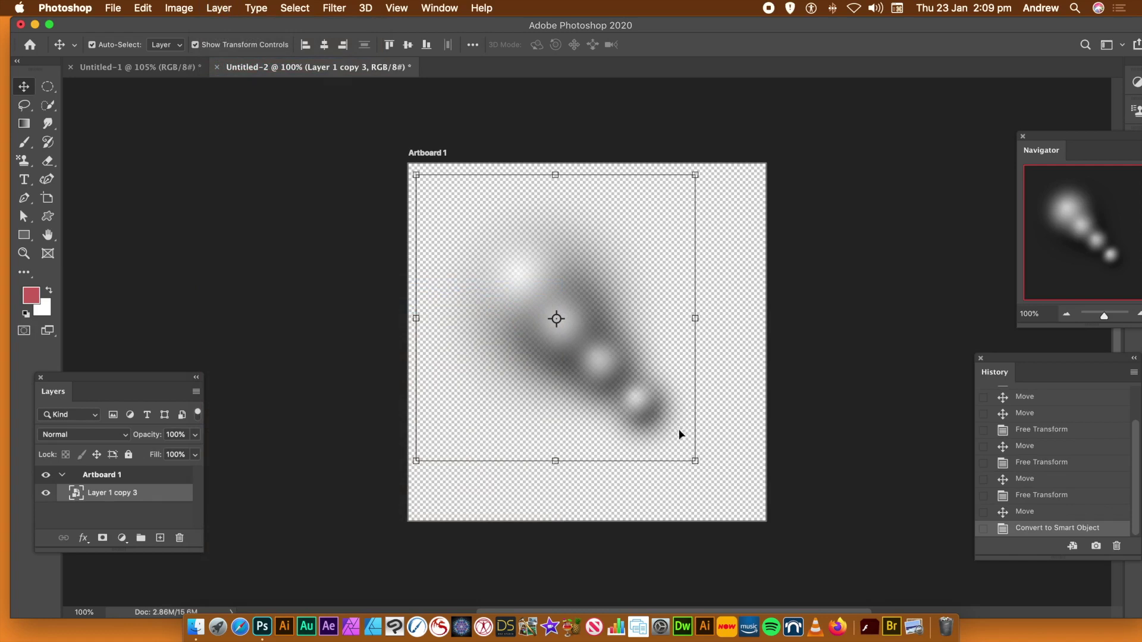
Scale the smart object to about 55% in the artboard's upper left and place a duplicate diagonally below right.
left_click_drag(696, 460, 569, 334)
left_click_drag(518, 273, 550, 301)
key("Return")
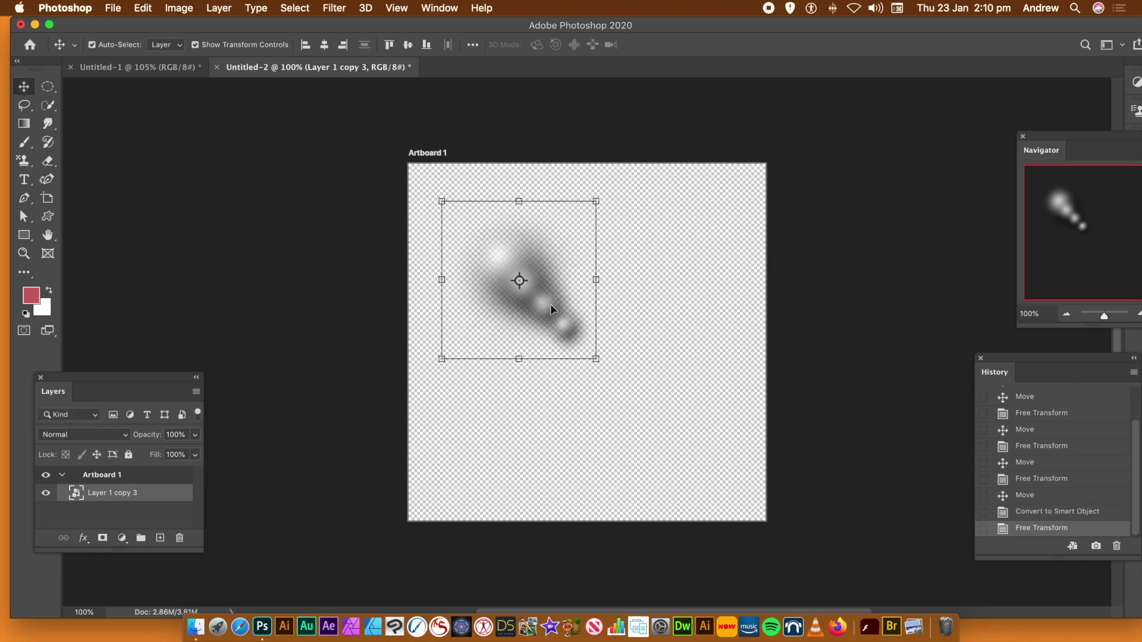
left_click_drag(546, 309, 646, 399)
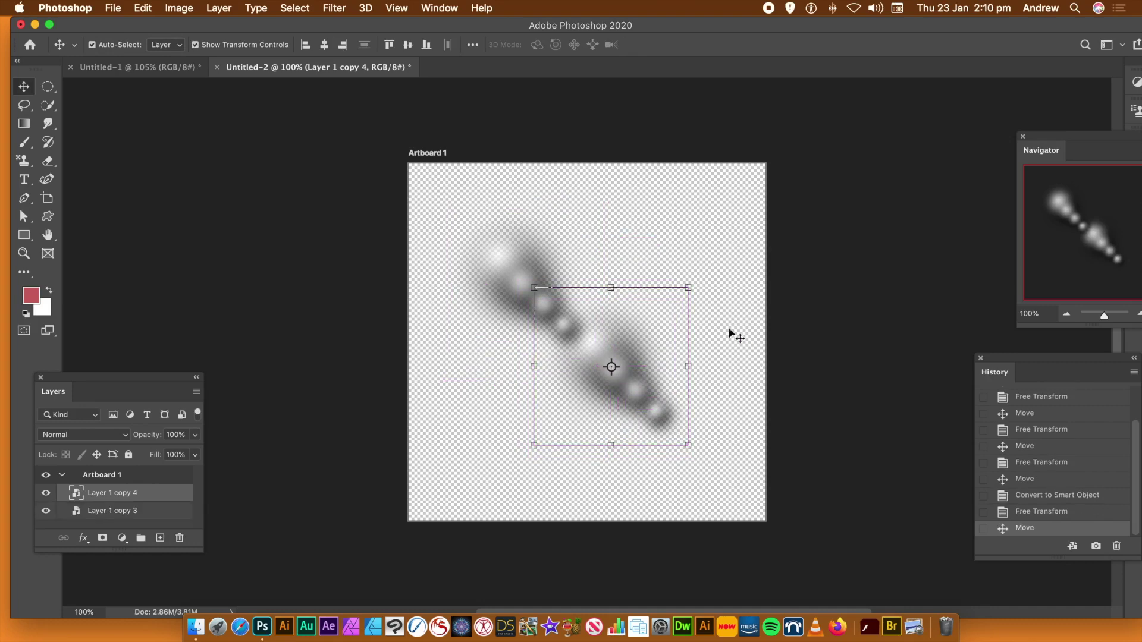
Define the artboard with the two sphere chains as another pattern, keeping the suggested name.
left_click(143, 8)
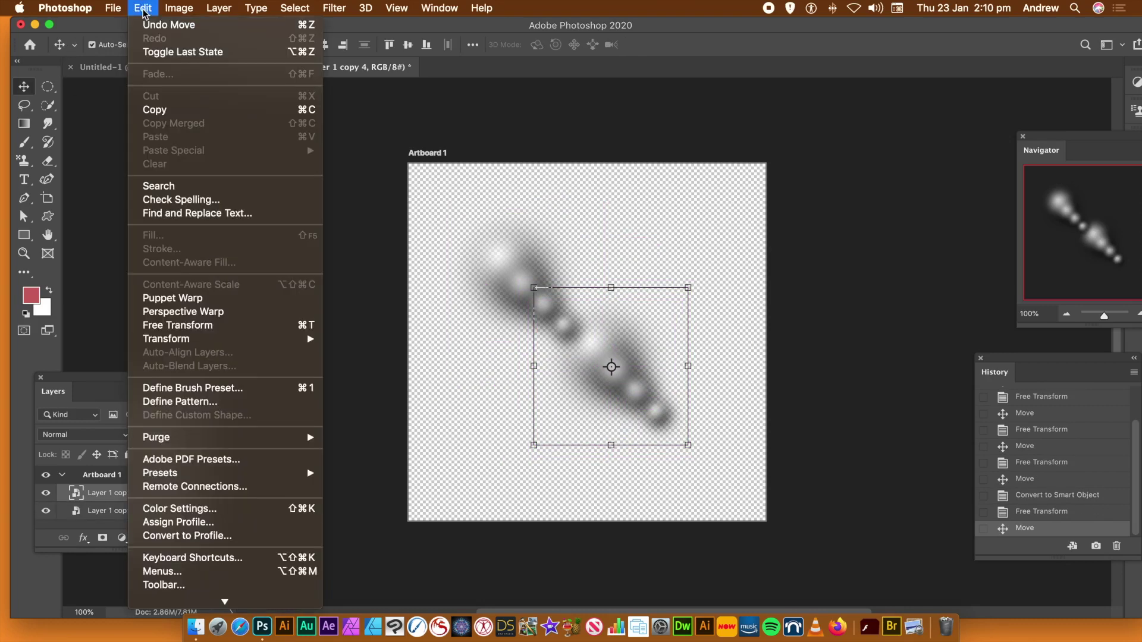
left_click(181, 402)
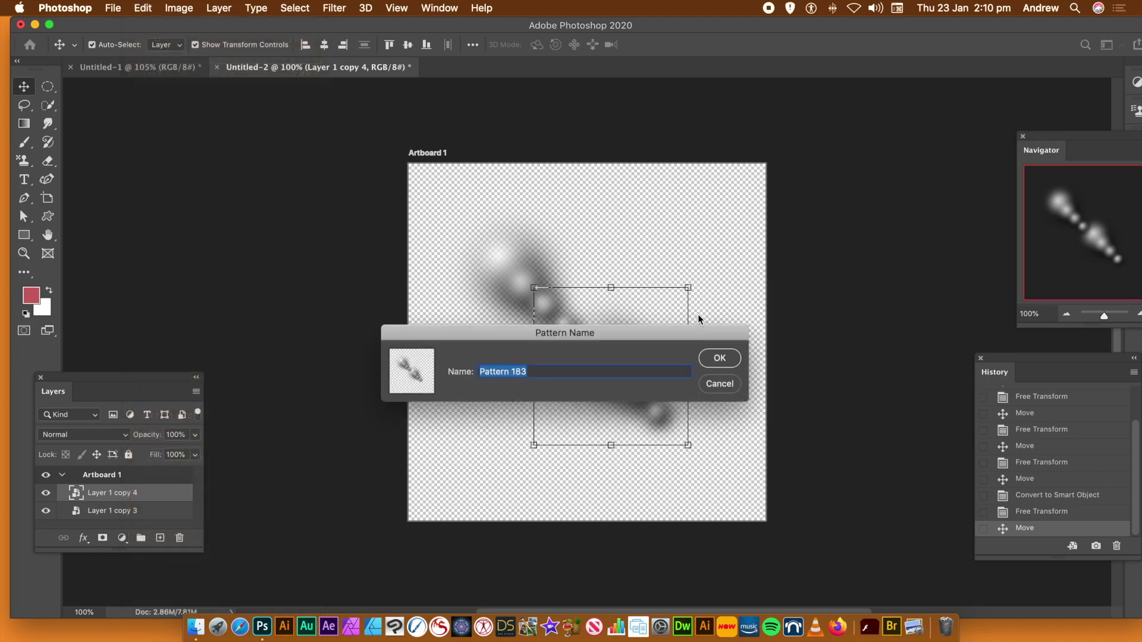
left_click(721, 362)
Flip the duplicated chain both horizontally and vertically and shift it down right so the chains' small ends meet.
left_click_drag(699, 279, 526, 450)
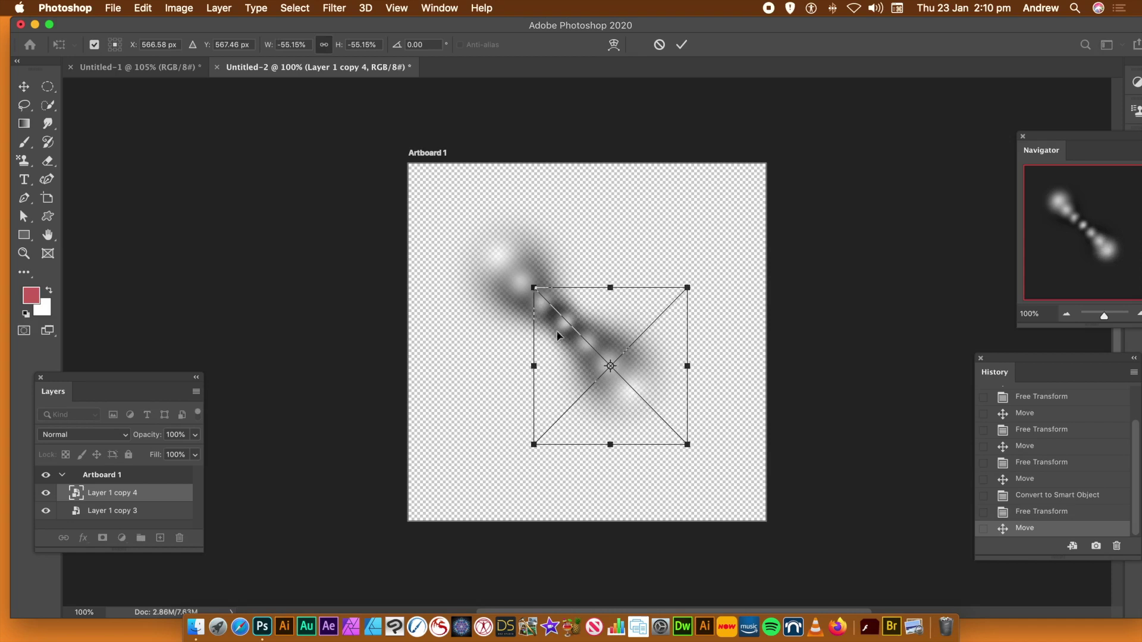
left_click_drag(560, 321, 586, 359)
key("Return")
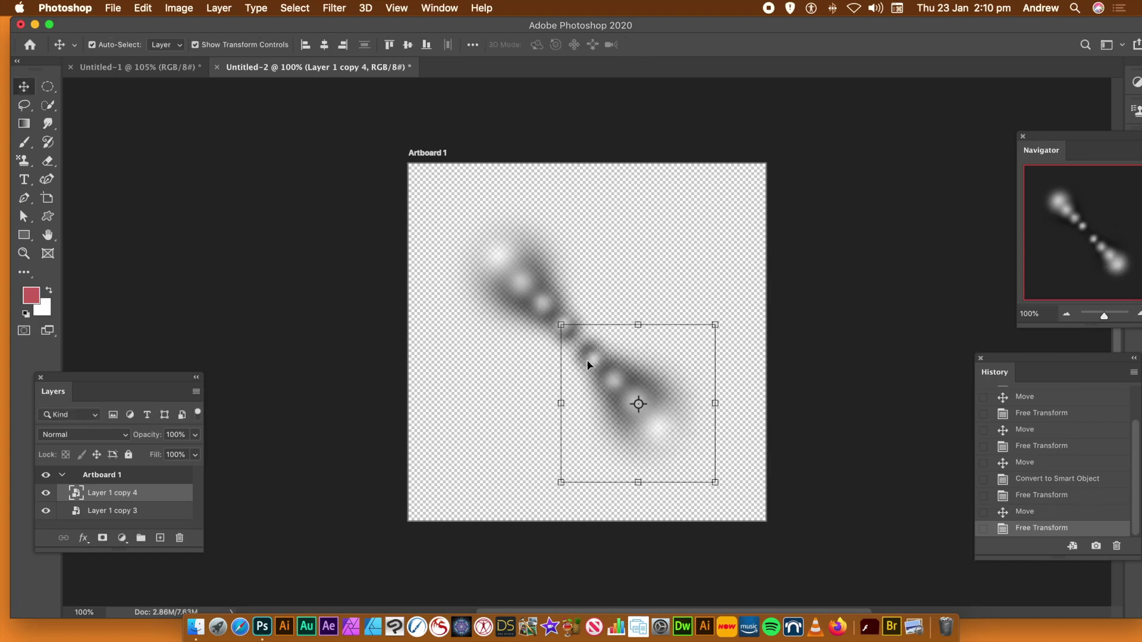
Define the artboard with the two mirrored sphere chains as another pattern.
left_click(616, 250)
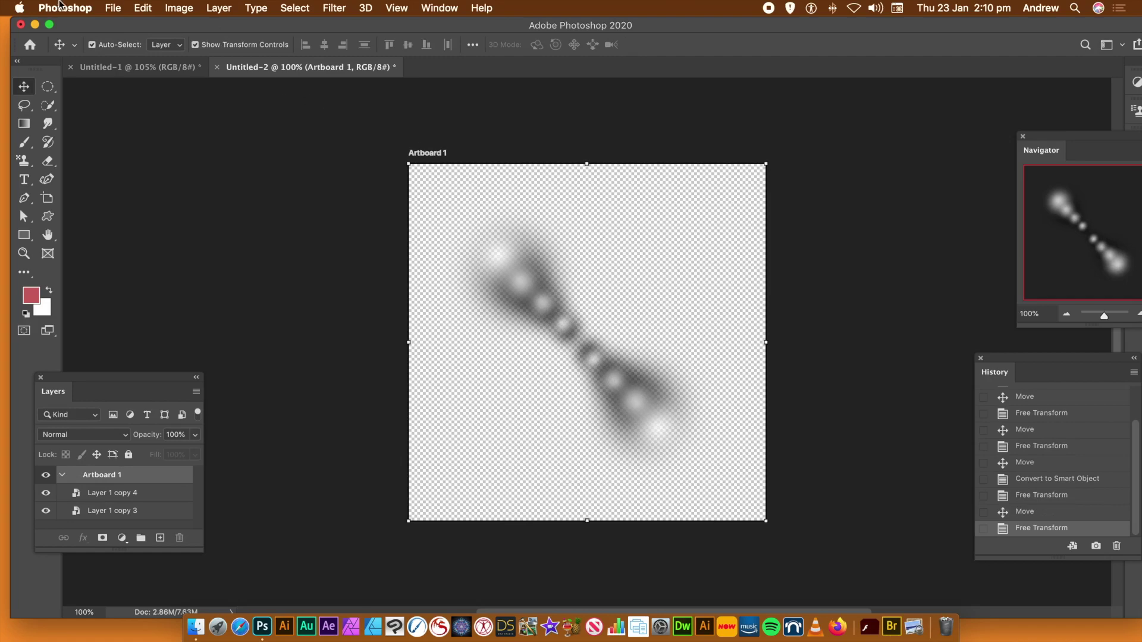
left_click(136, 8)
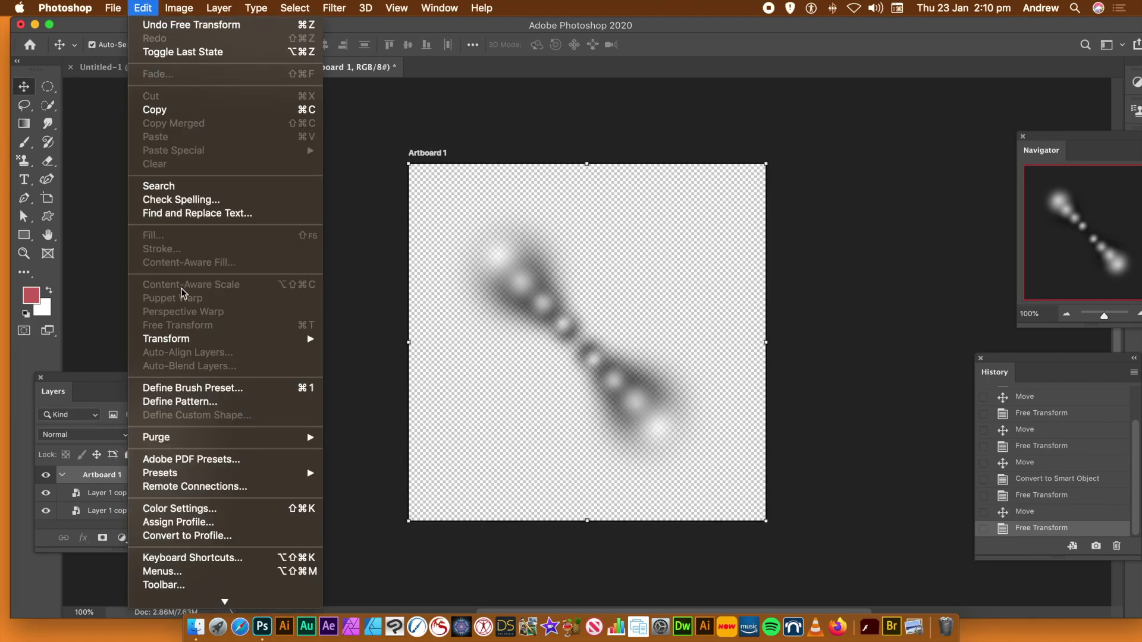
left_click(181, 403)
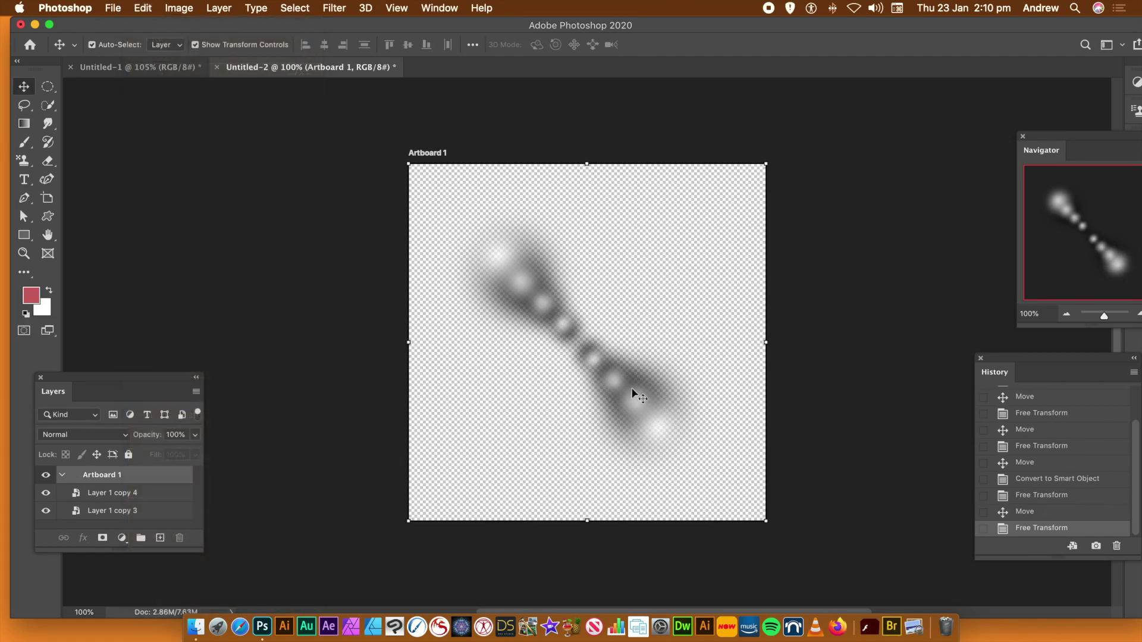
left_click(720, 358)
Revert the Untitled-1 document to its blank opening state and start a Symmetry Fill using the larger single sphere chain pattern.
left_click(159, 68)
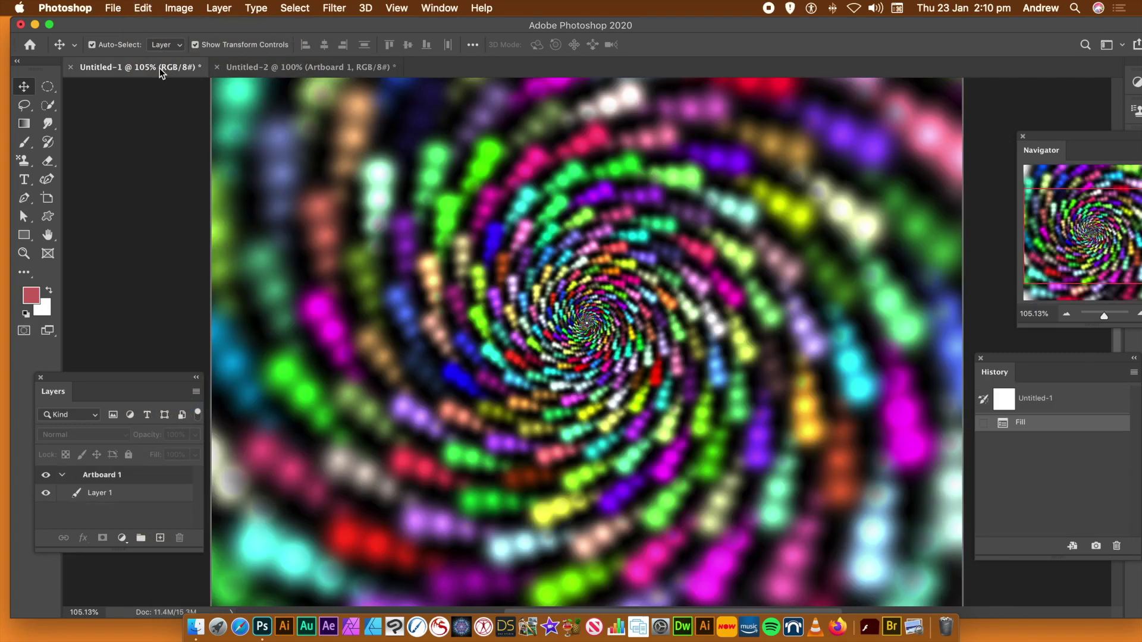
left_click(1087, 405)
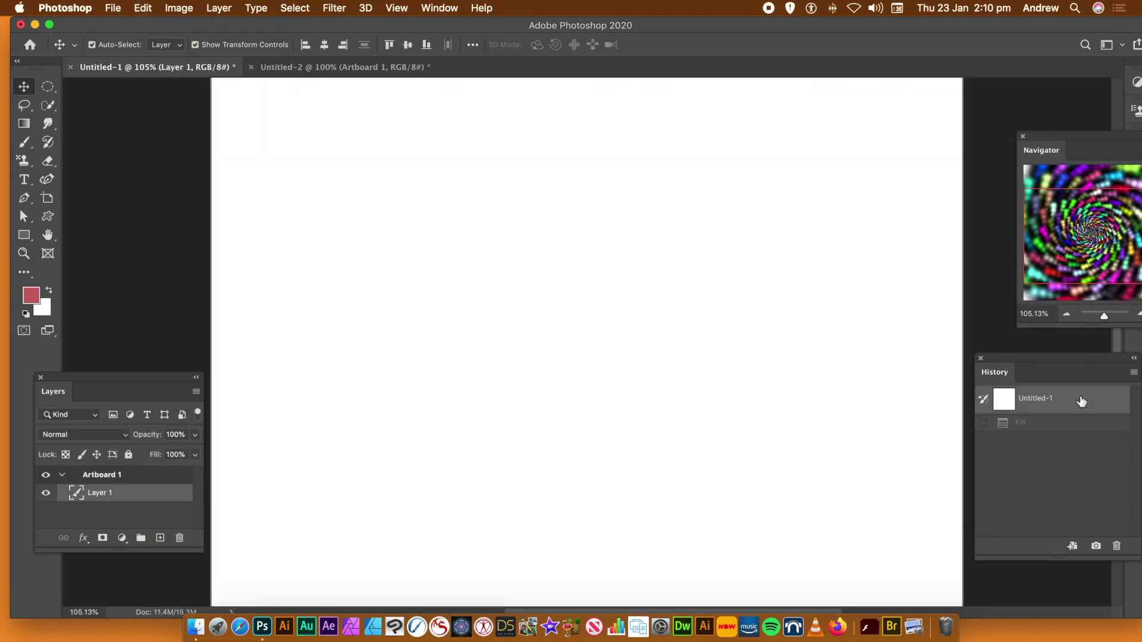
left_click(142, 9)
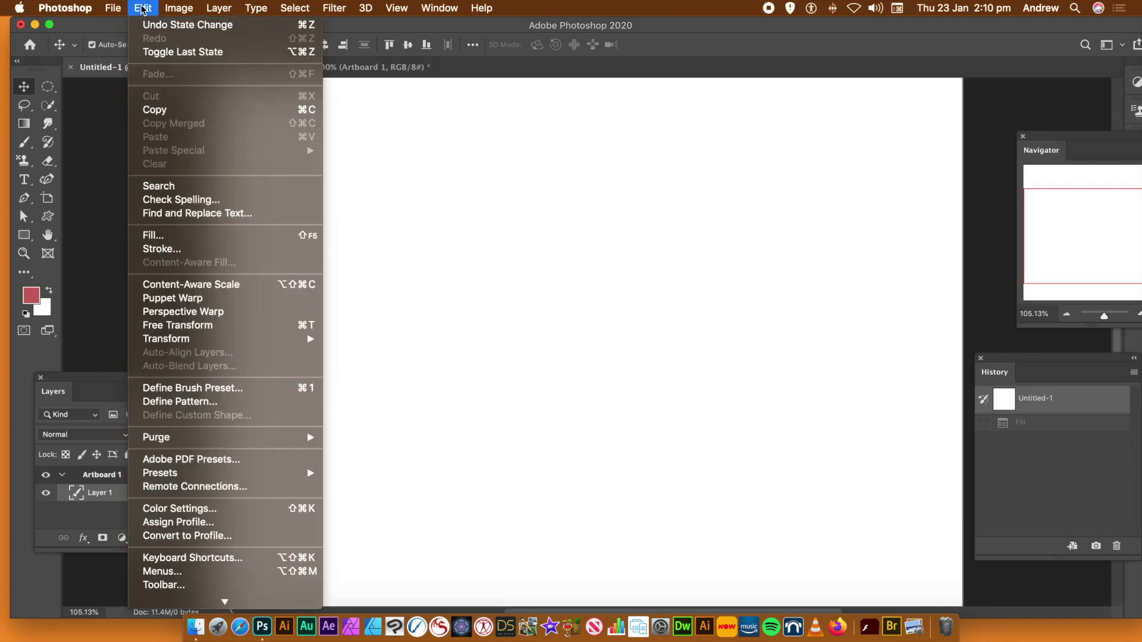
left_click(154, 236)
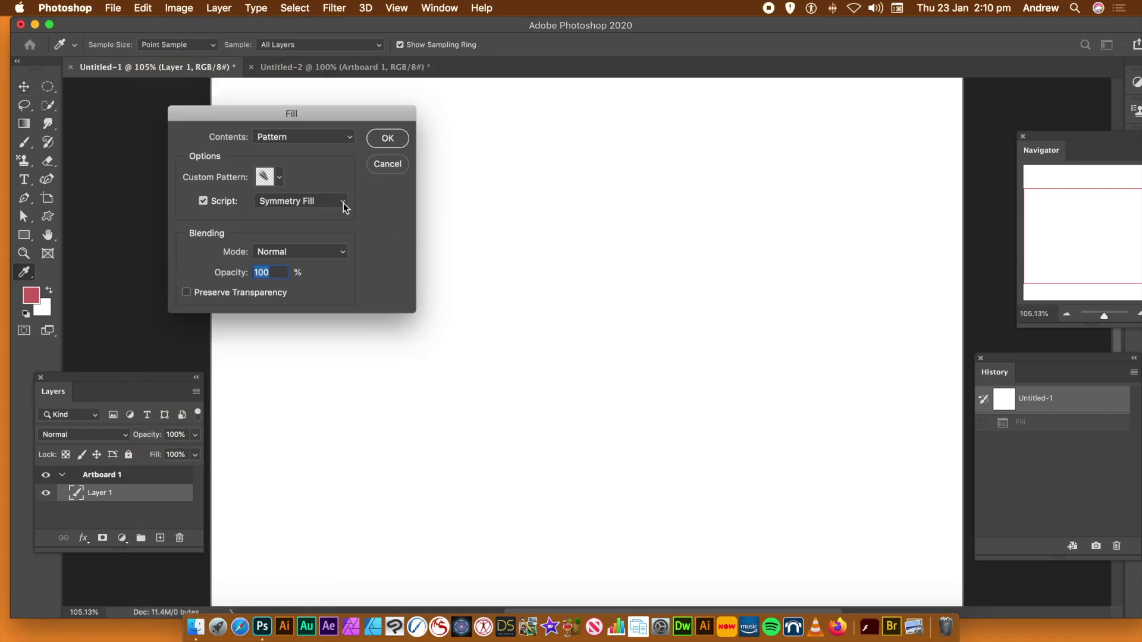
left_click(265, 176)
left_click_drag(345, 393, 334, 434)
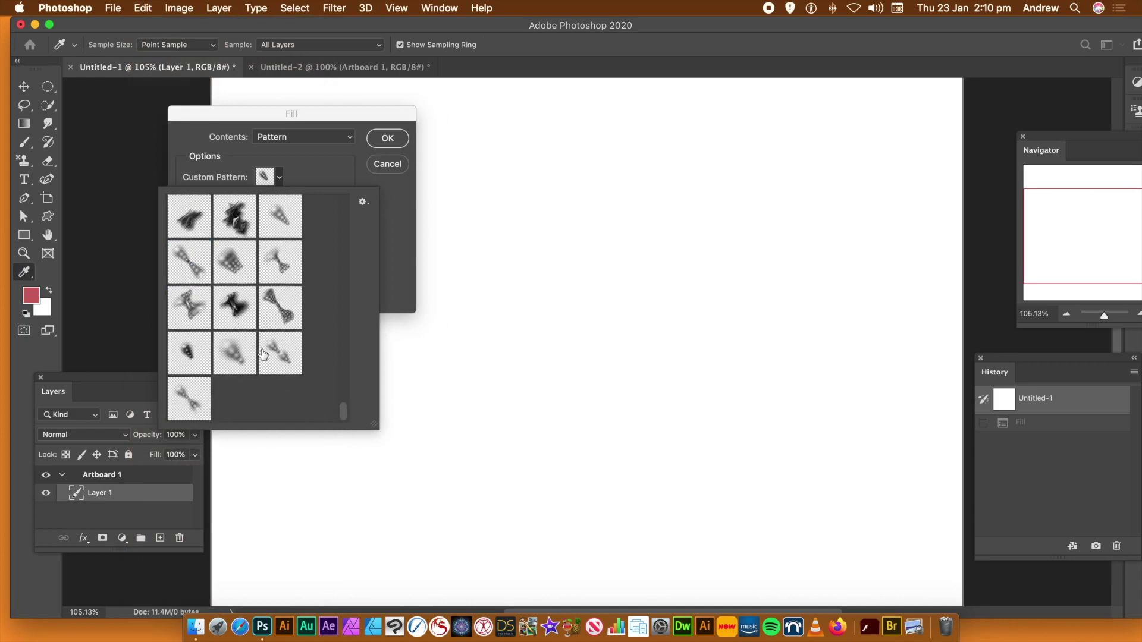
left_click(232, 357)
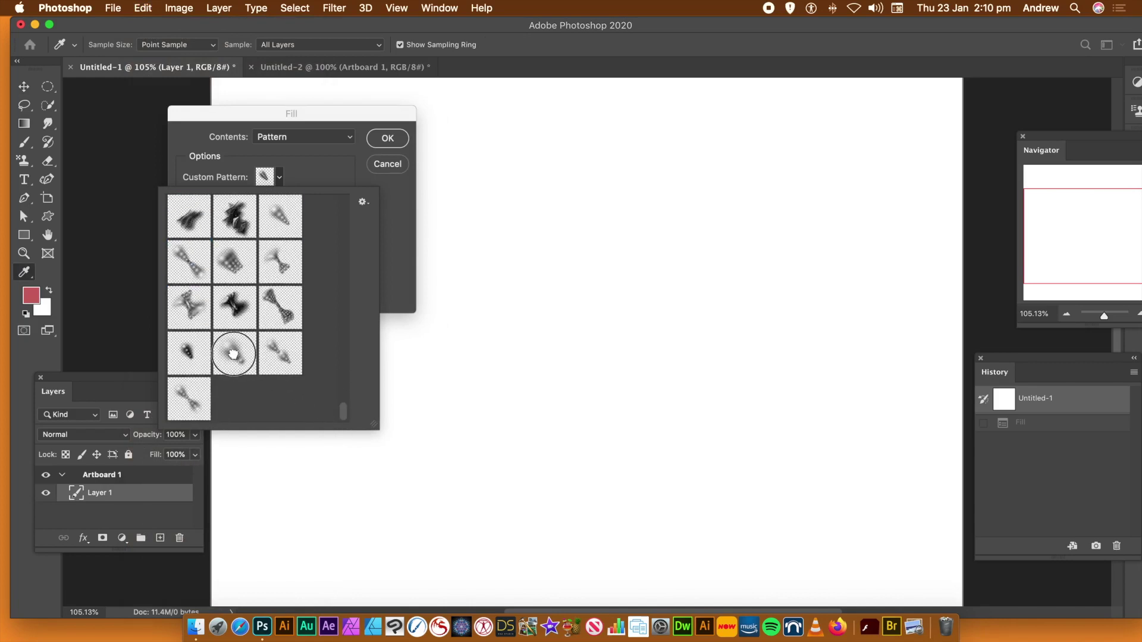
left_click(404, 278)
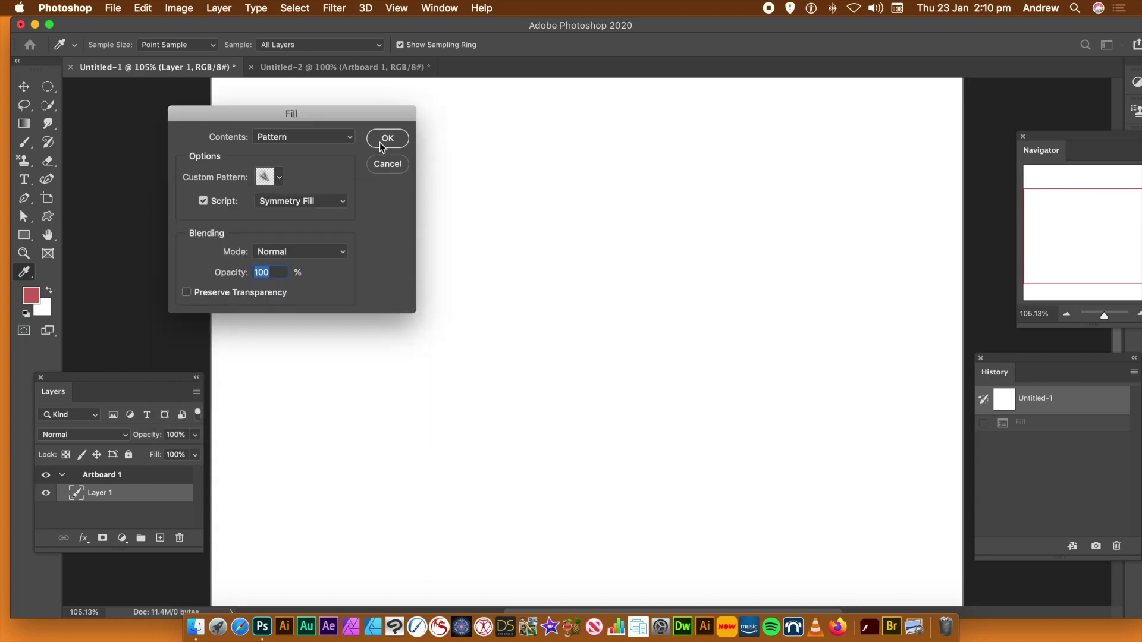
left_click(301, 201)
left_click(302, 200)
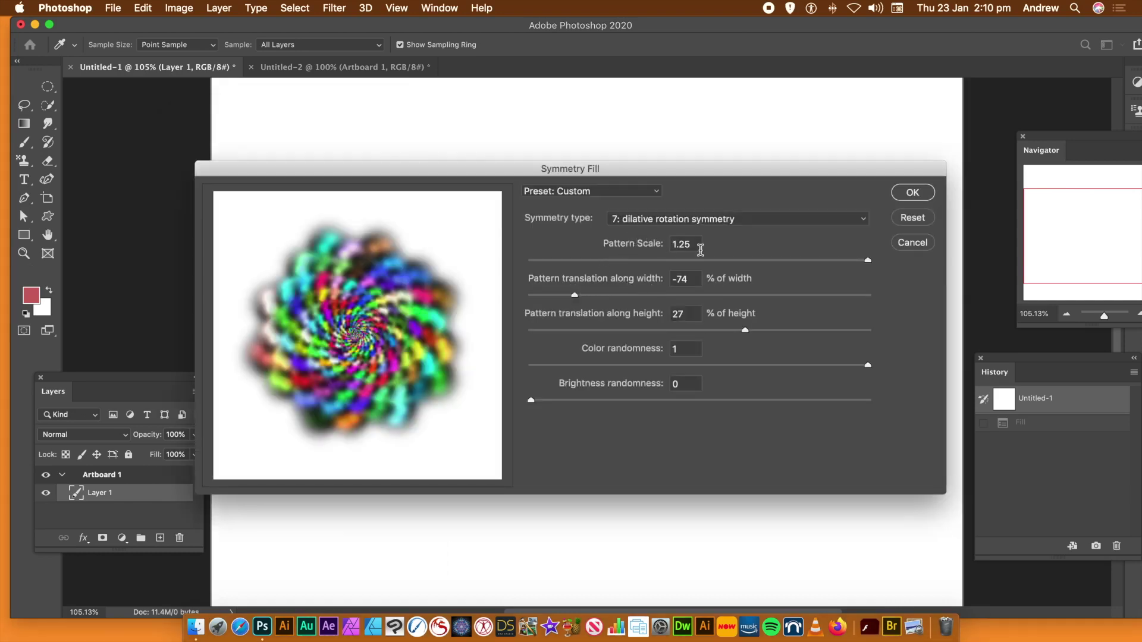
Try a Symmetry Fill with the pattern translated 78% along width and 53% along height, and undo the fill.
left_click_drag(595, 296, 821, 299)
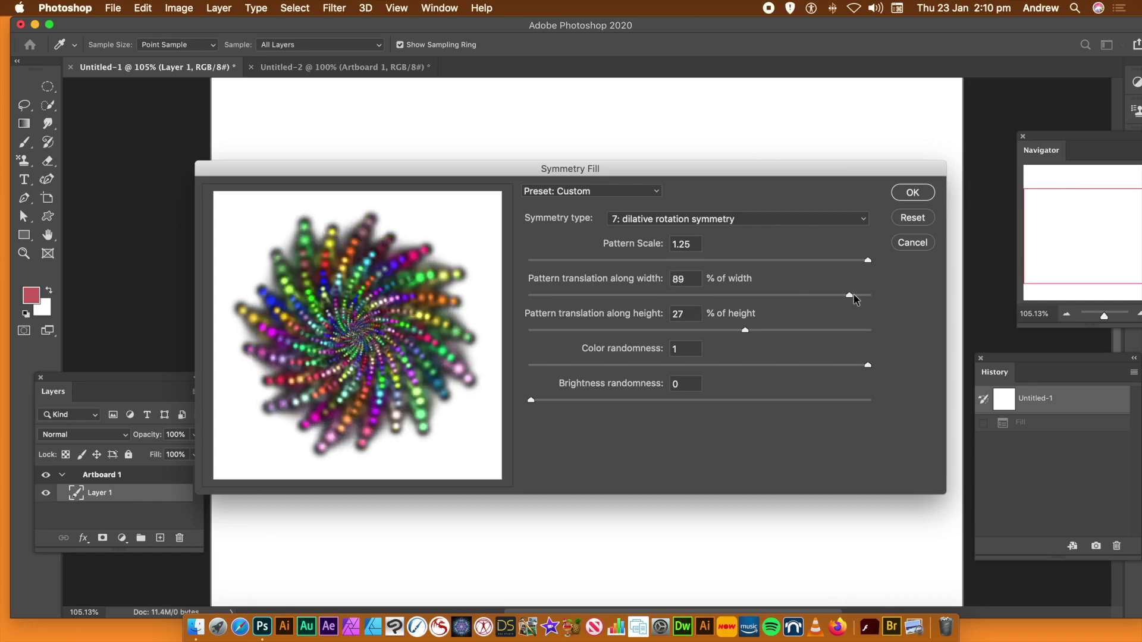
left_click_drag(853, 293, 831, 295)
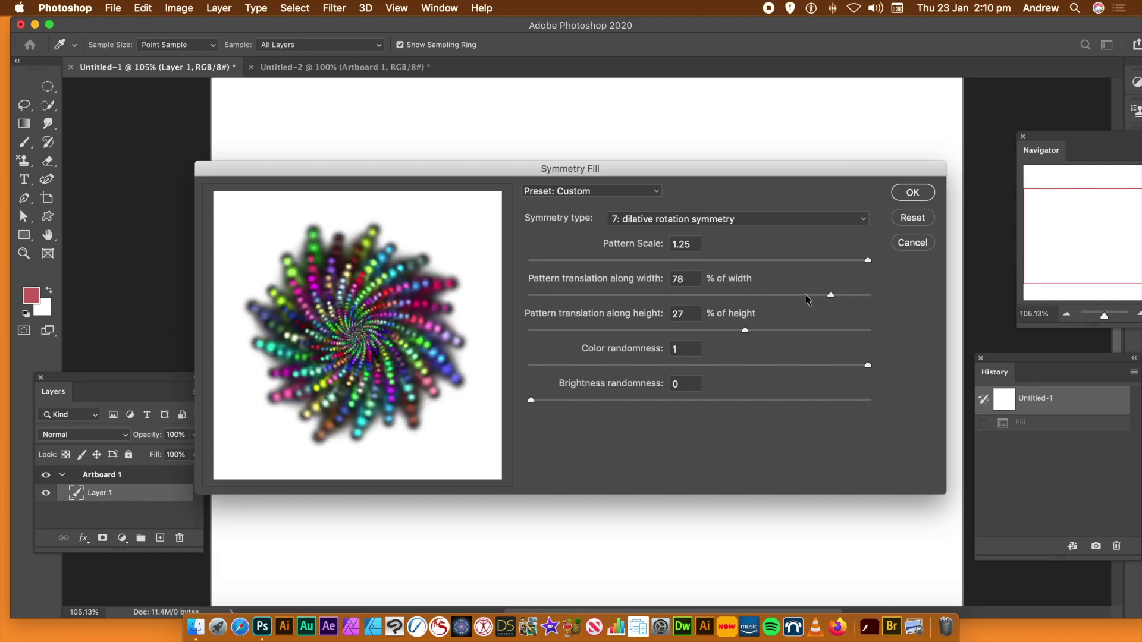
left_click_drag(777, 331, 752, 331)
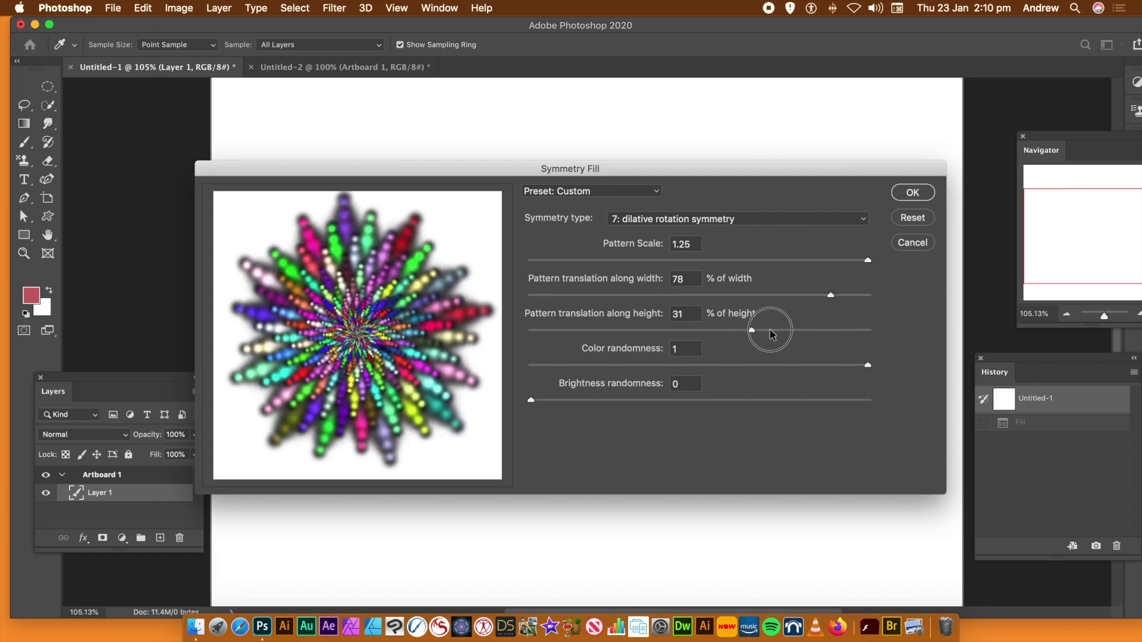
left_click(789, 330)
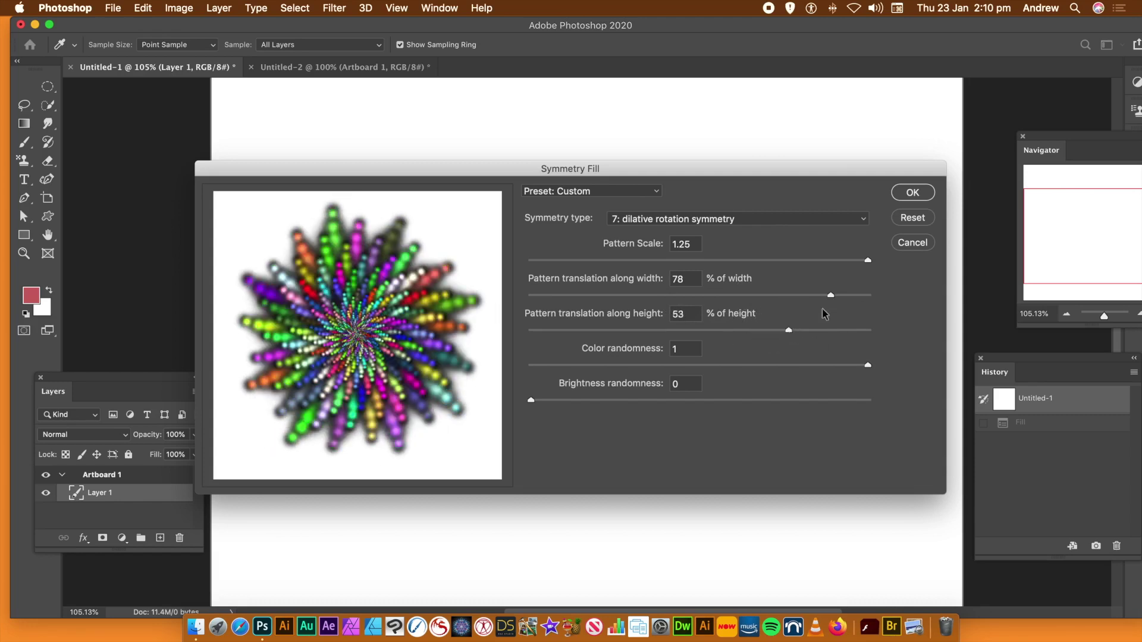
left_click(908, 192)
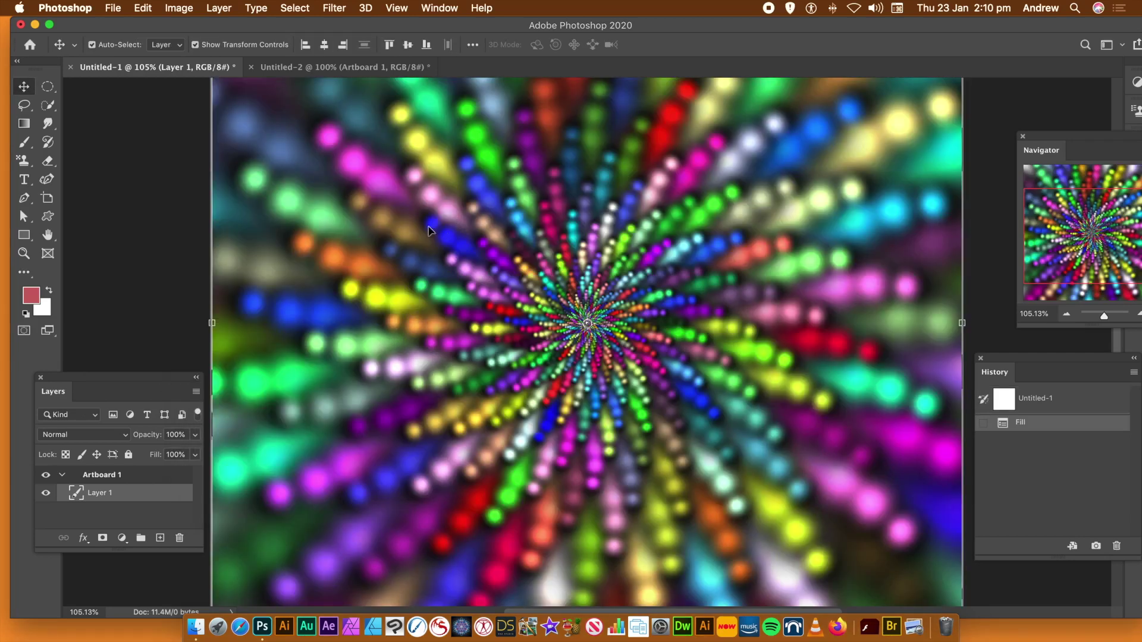
key("super+z")
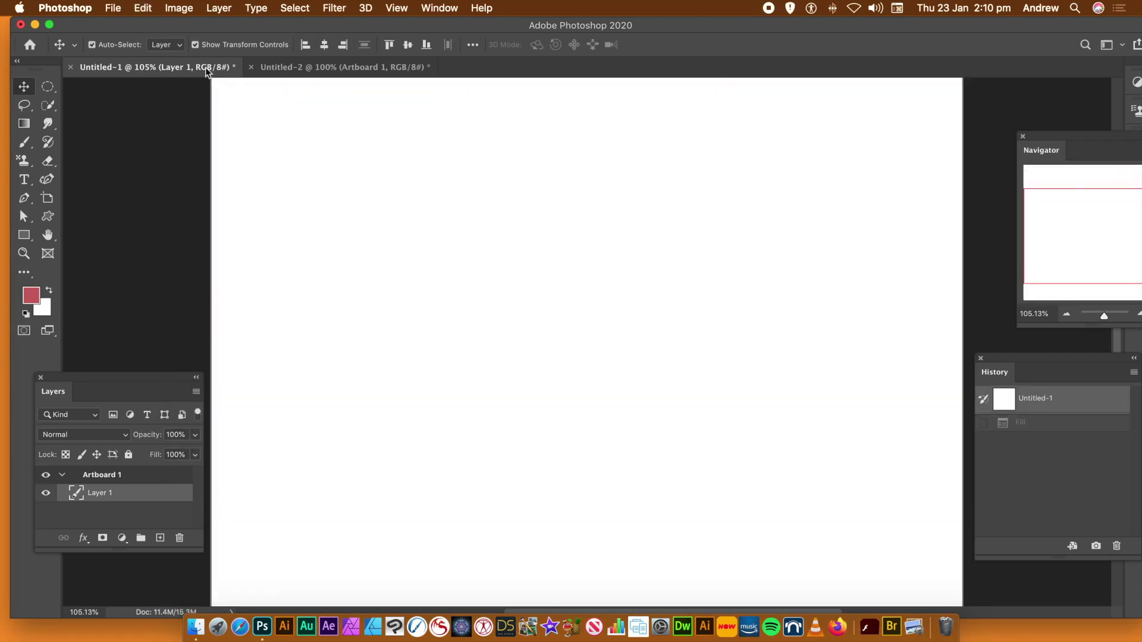
Try the Symmetry Fill again with the height translation set to -74%, and undo the fill.
left_click(143, 8)
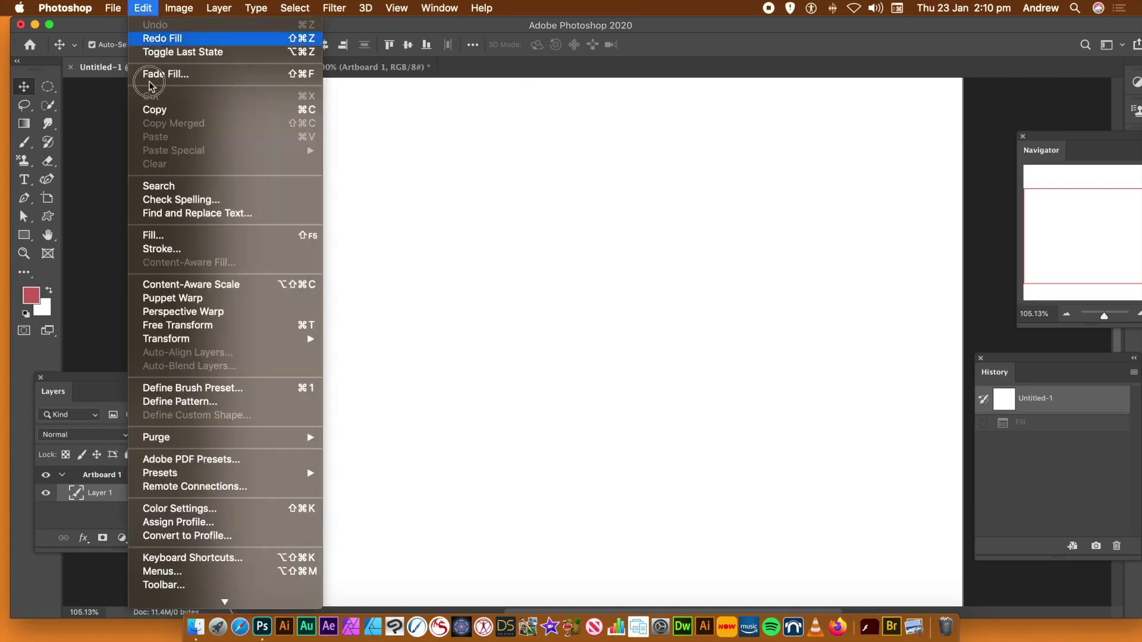
left_click(161, 237)
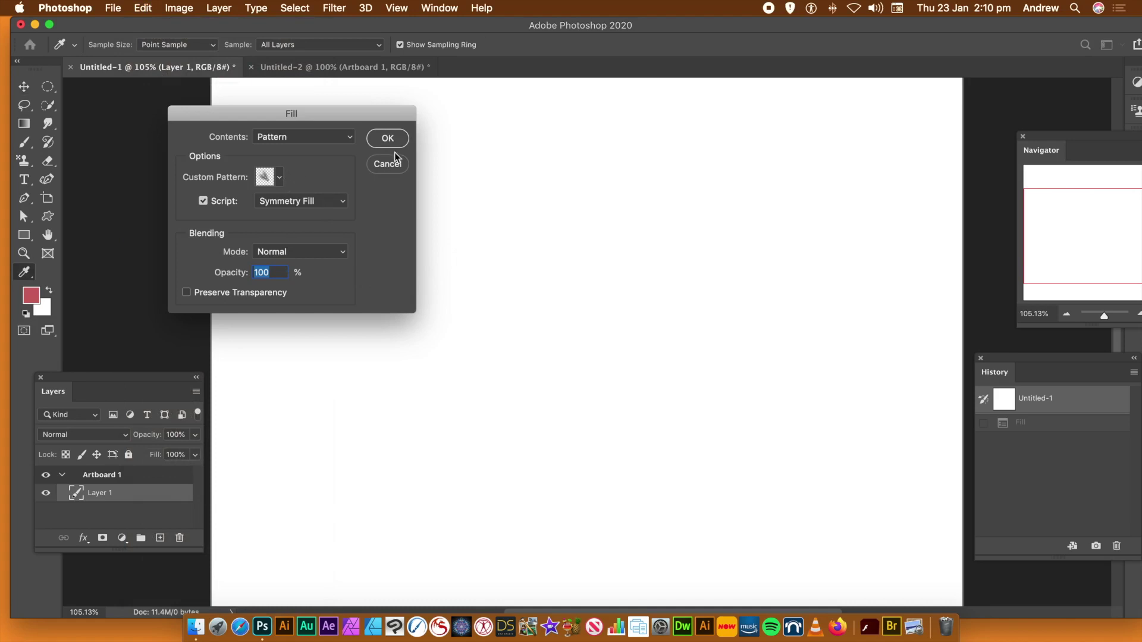
key("Return")
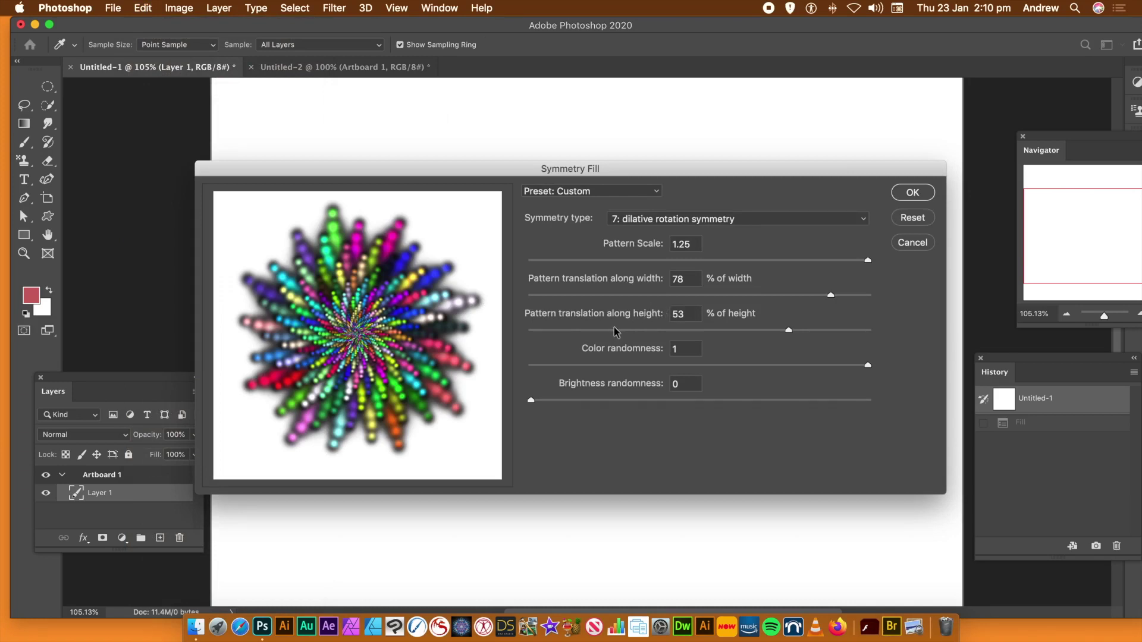
mouse_move(586, 330)
left_mouse_down()
mouse_move(563, 332)
mouse_move(575, 331)
left_mouse_up()
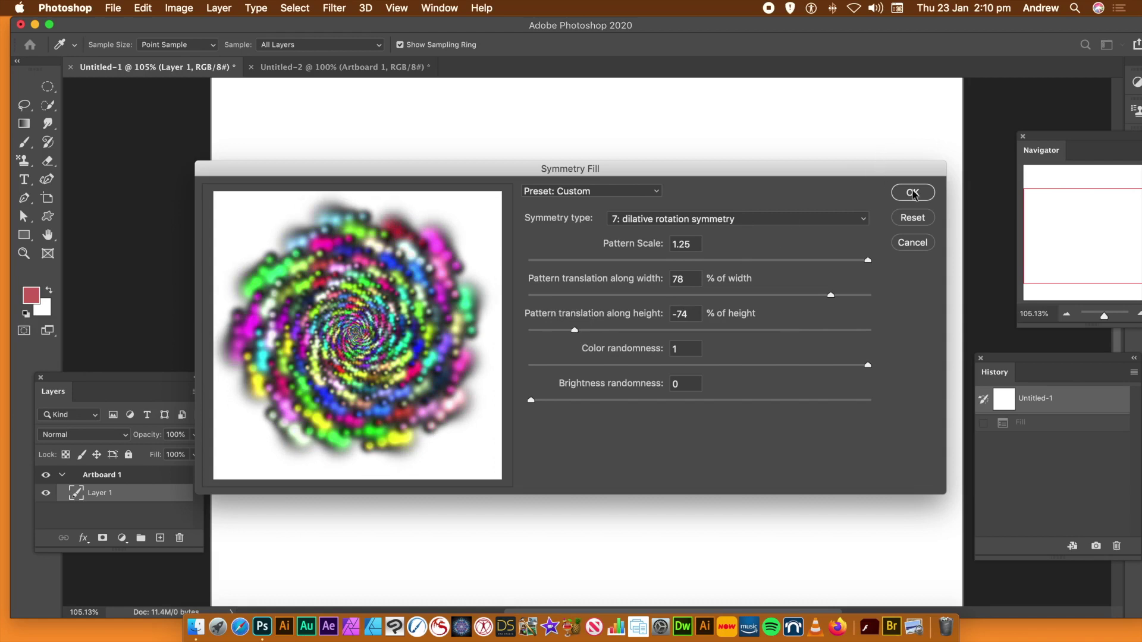
left_click(912, 192)
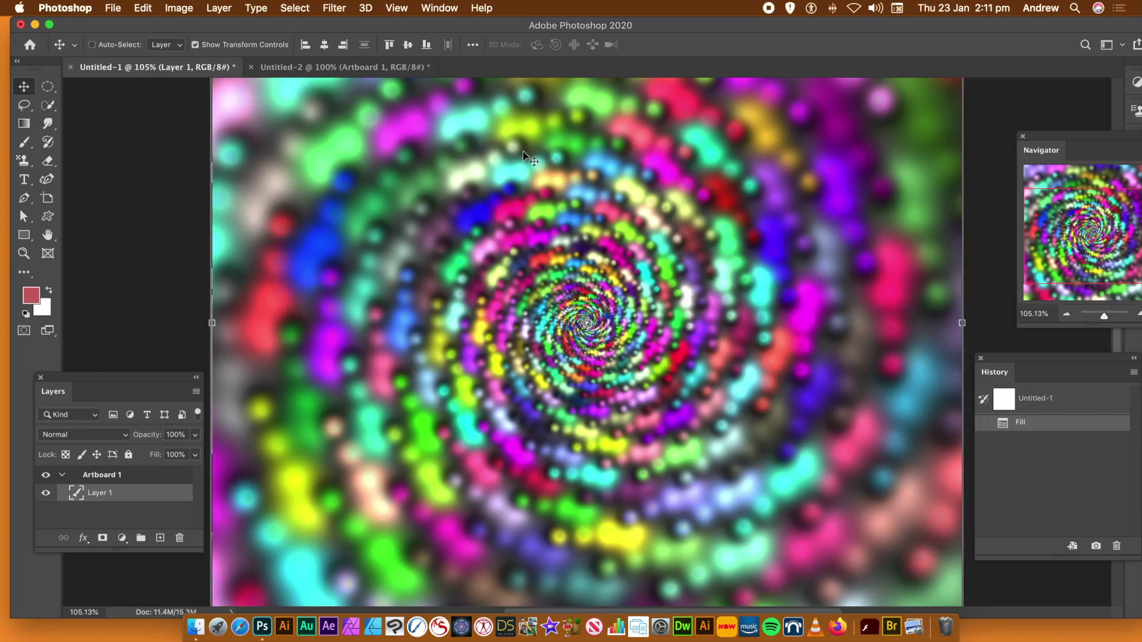
key("super+z")
Try another Symmetry Fill with the pattern translated -95% along width and 79% along height, and undo the fill.
left_click(142, 8)
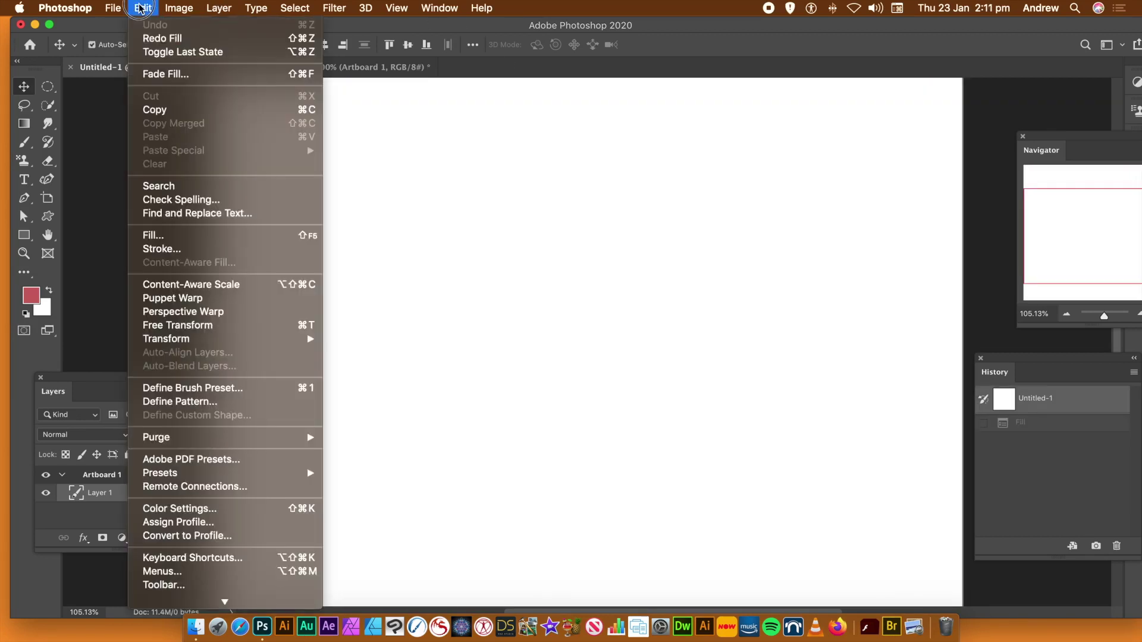
left_click(156, 237)
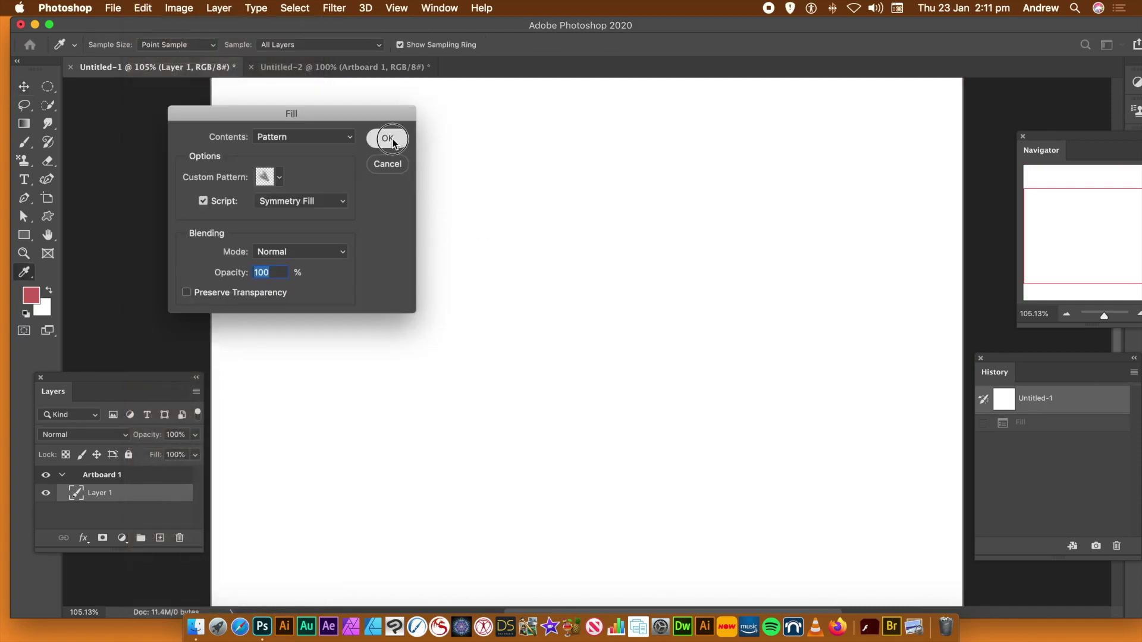
key("Return")
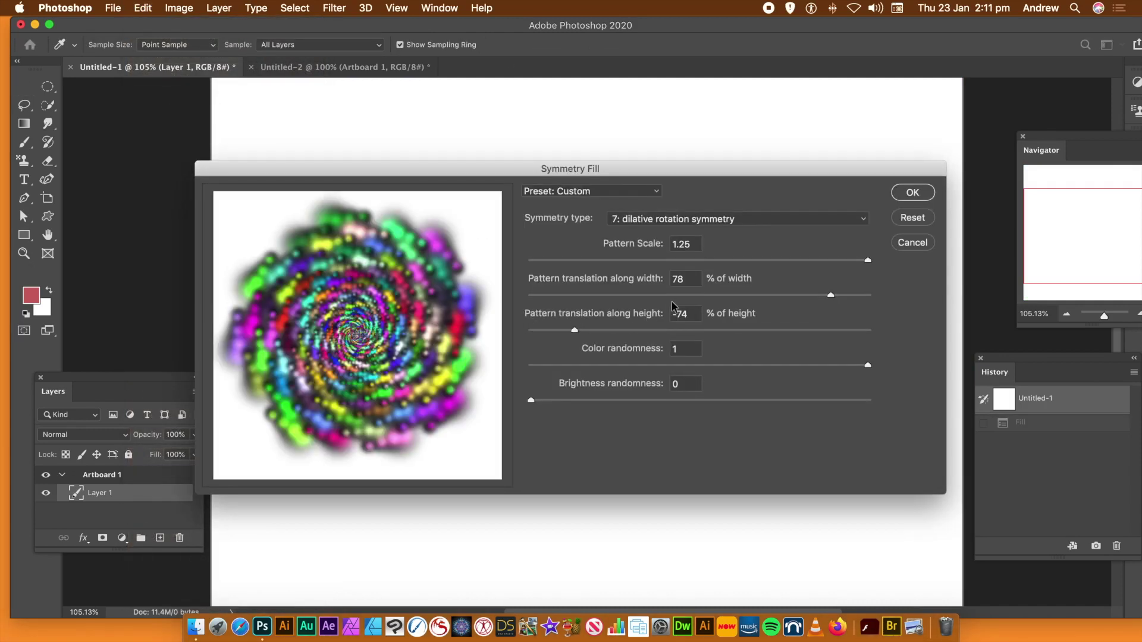
left_click_drag(698, 295, 539, 296)
left_click_drag(745, 330, 753, 330)
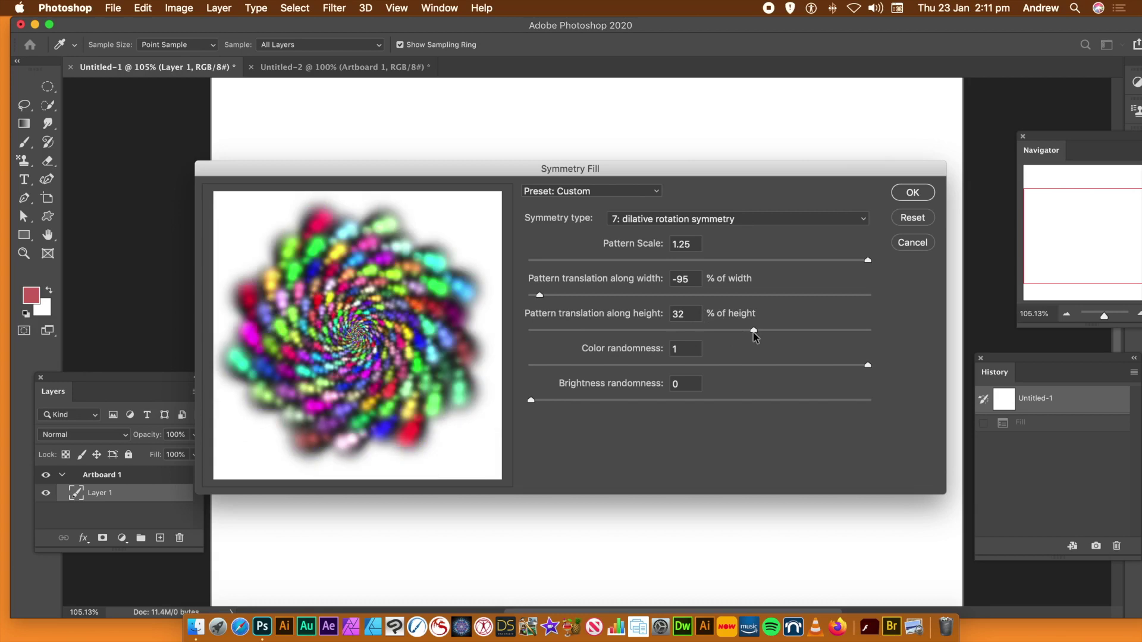
left_click_drag(753, 333, 849, 337)
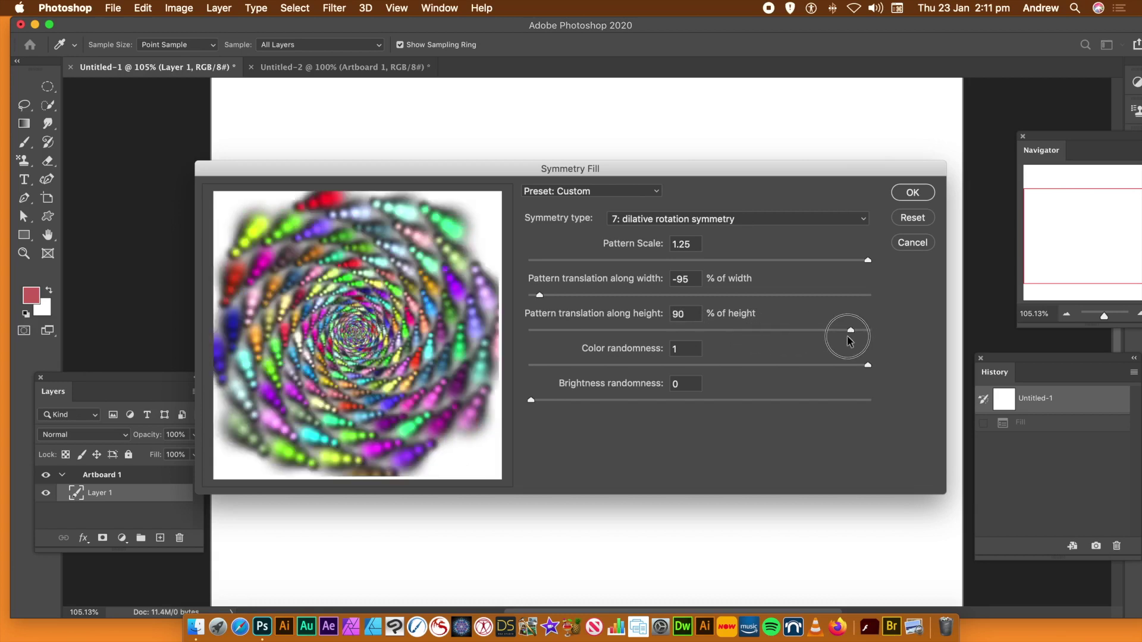
left_click_drag(835, 331, 834, 333)
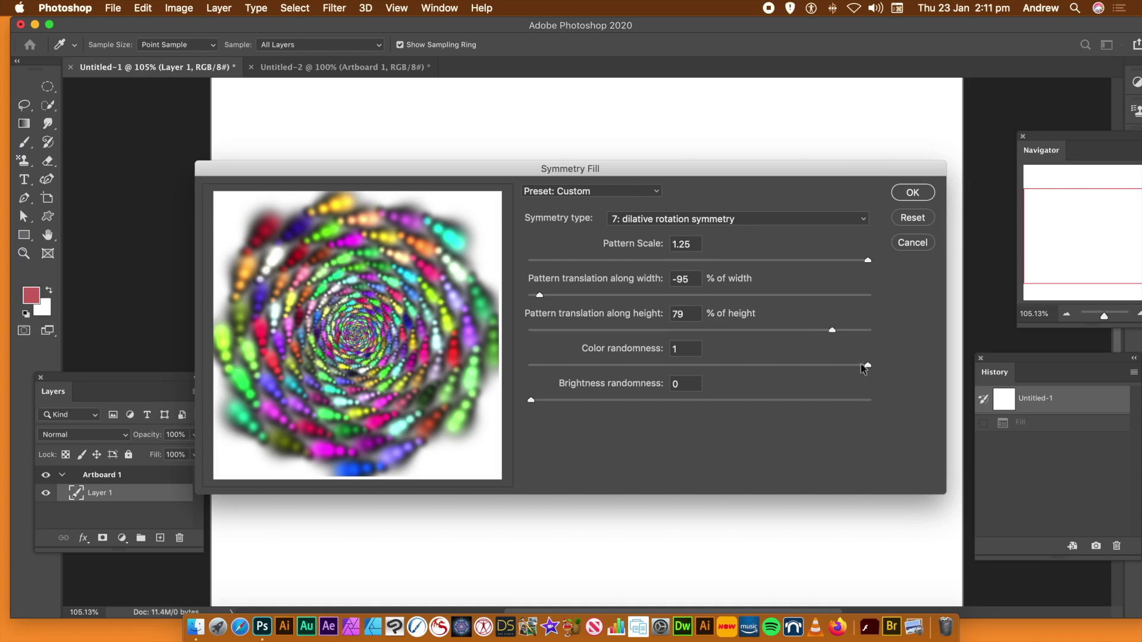
left_click(673, 219)
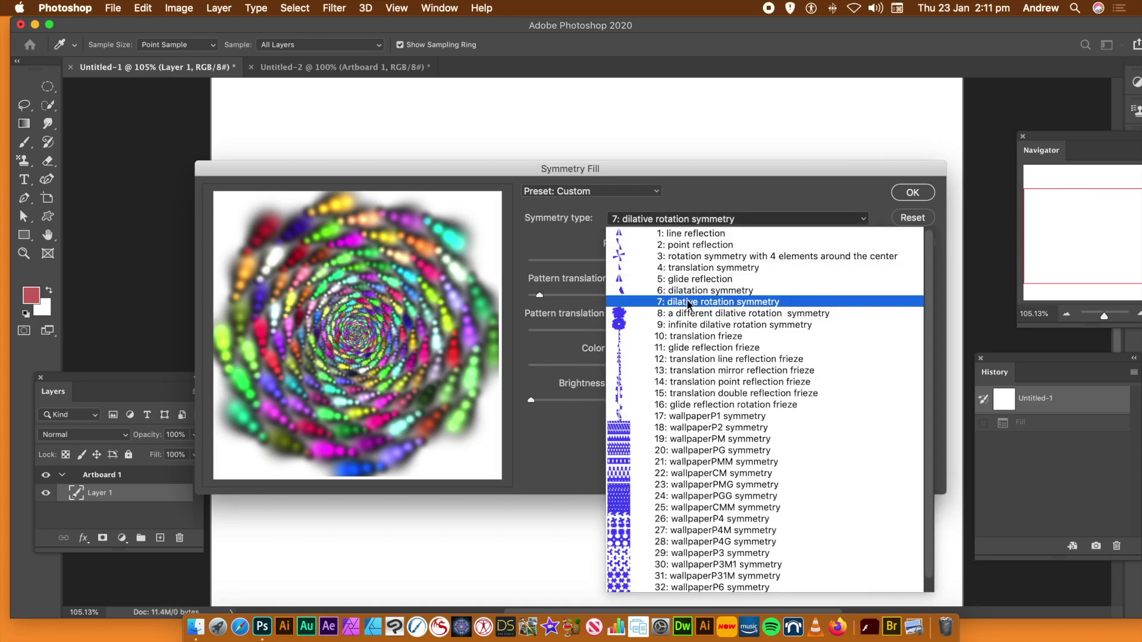
left_click(731, 181)
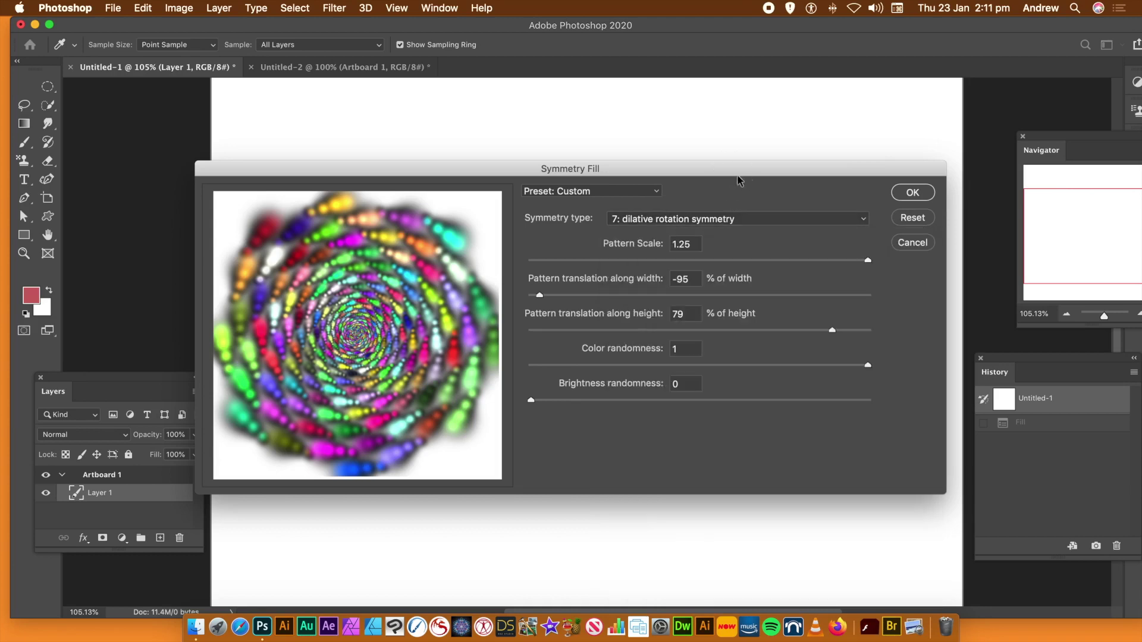
left_click(915, 192)
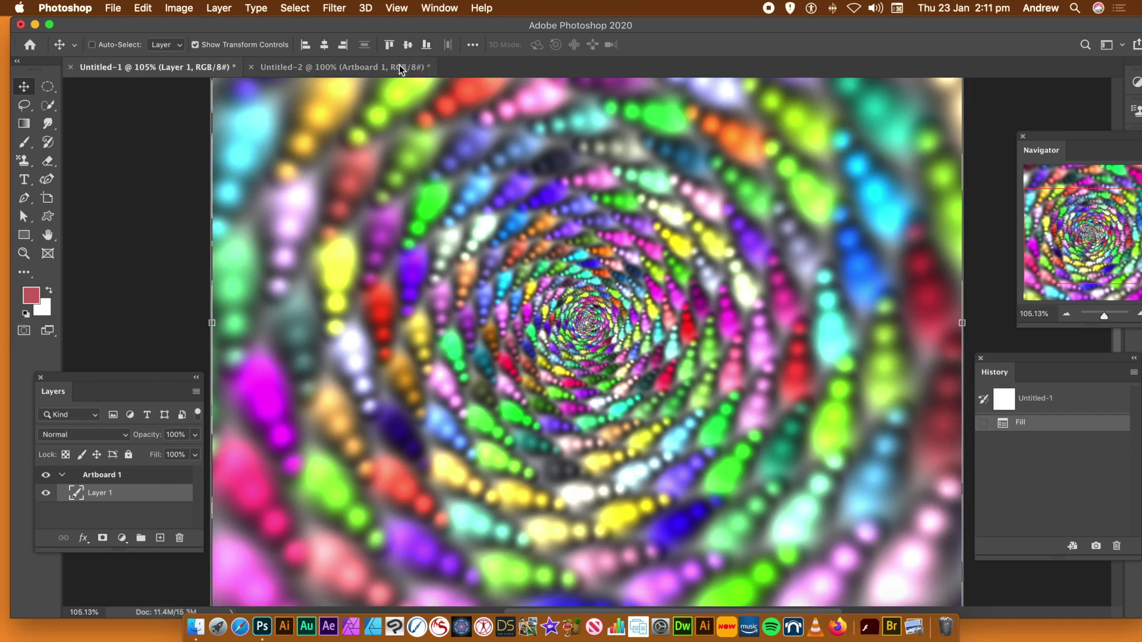
key("super+z")
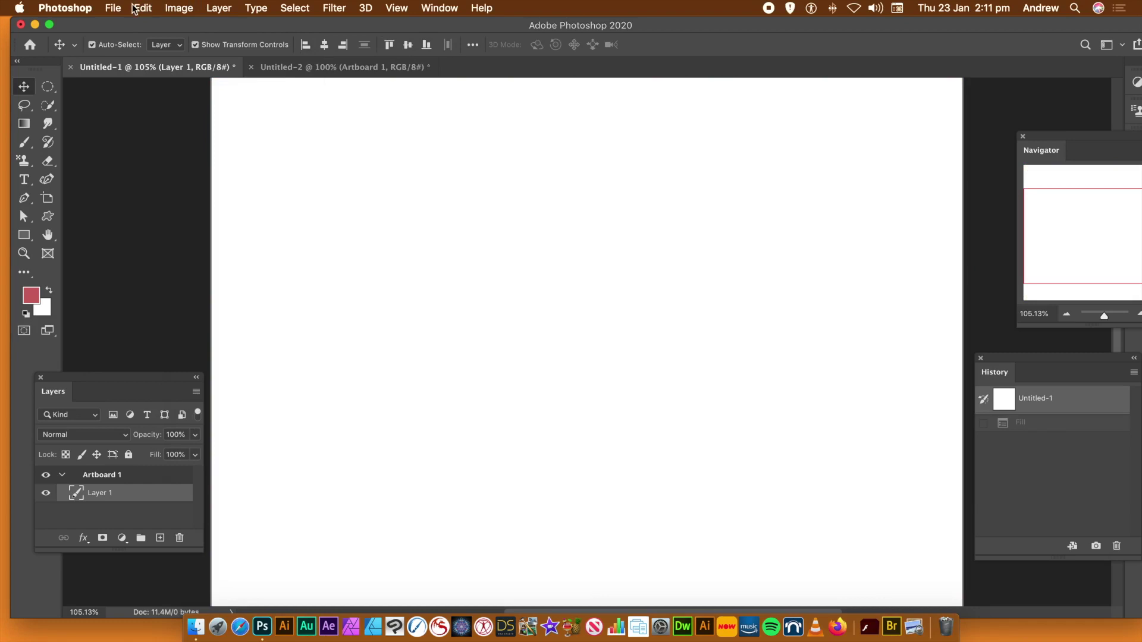
Start another Symmetry Fill, switching the custom pattern to the double sphere chain beside the larger single chain.
left_click(145, 8)
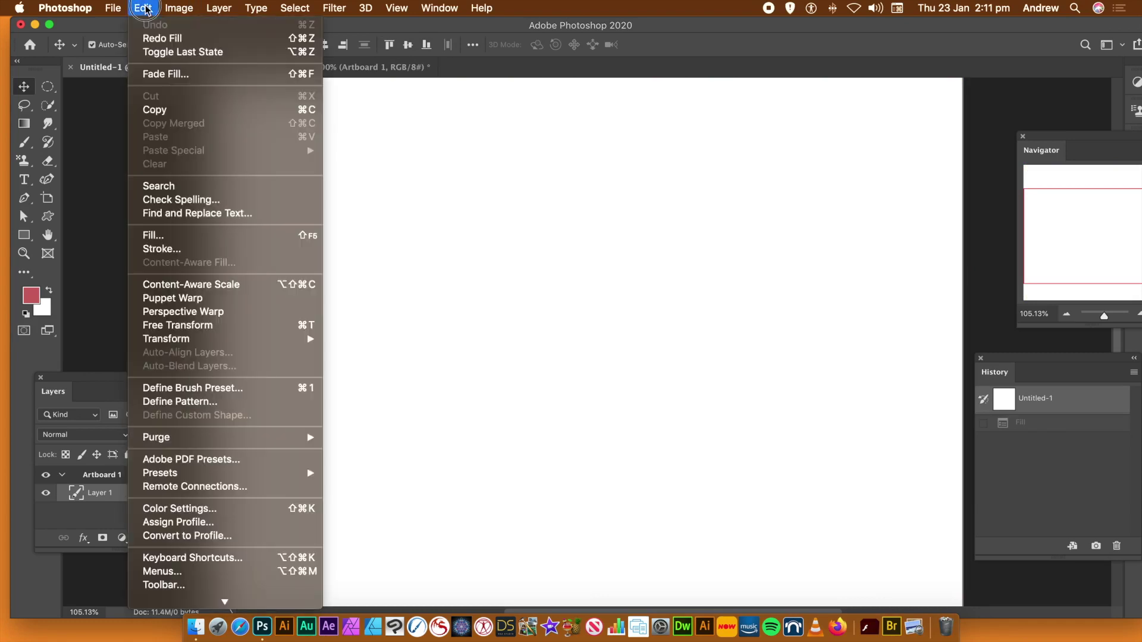
left_click(154, 238)
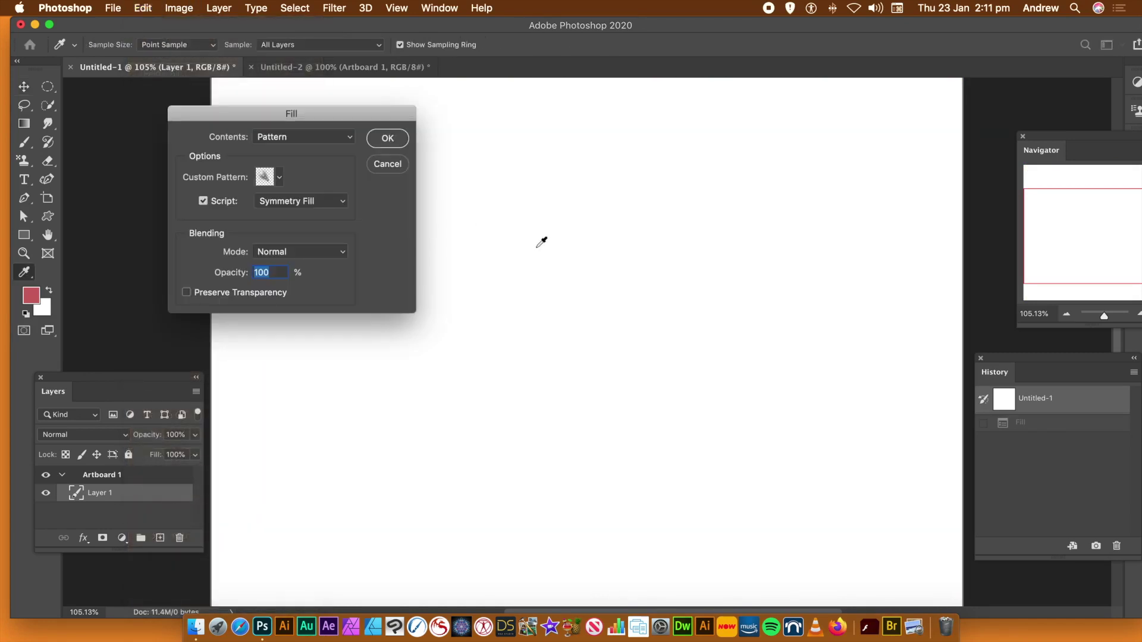
left_click(301, 204)
left_click(301, 204)
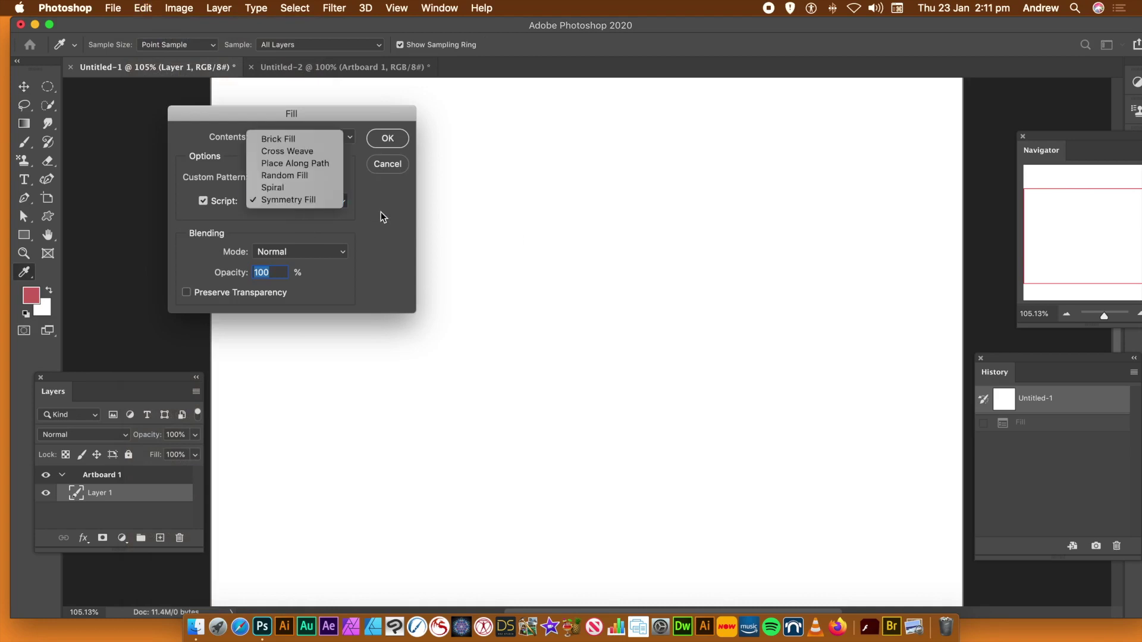
left_click(279, 177)
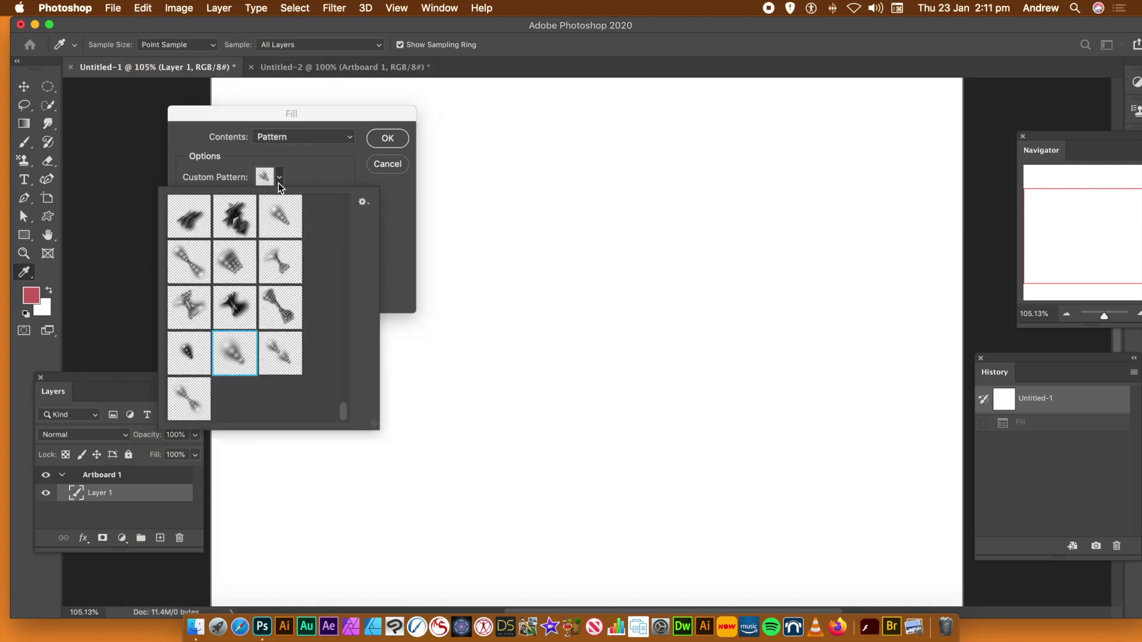
left_click(279, 360)
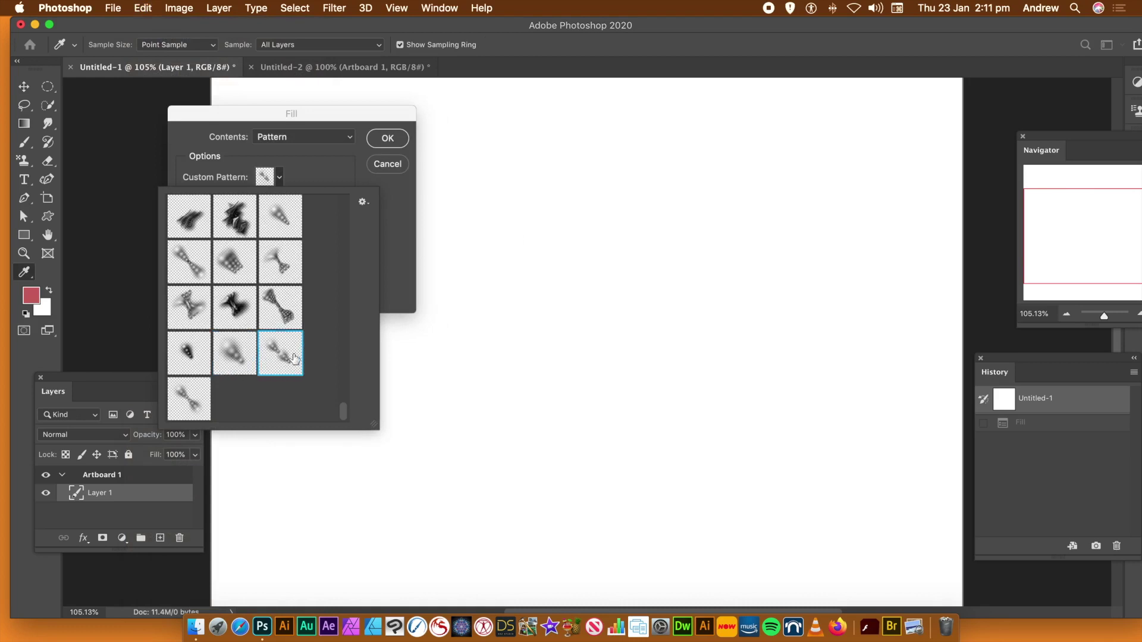
left_click(379, 258)
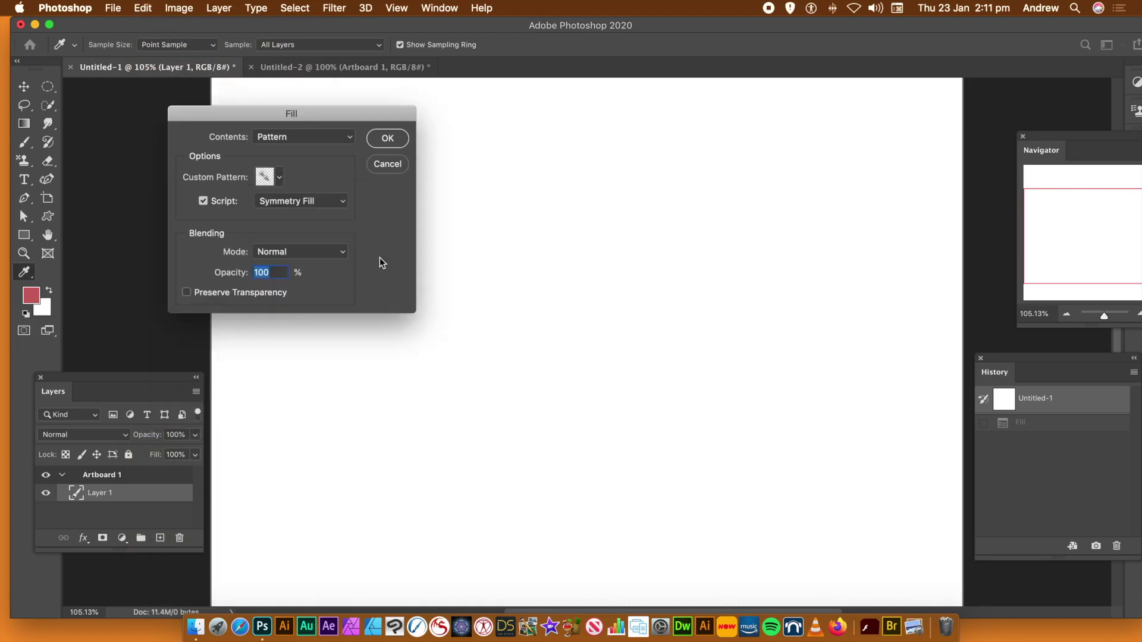
left_click(395, 140)
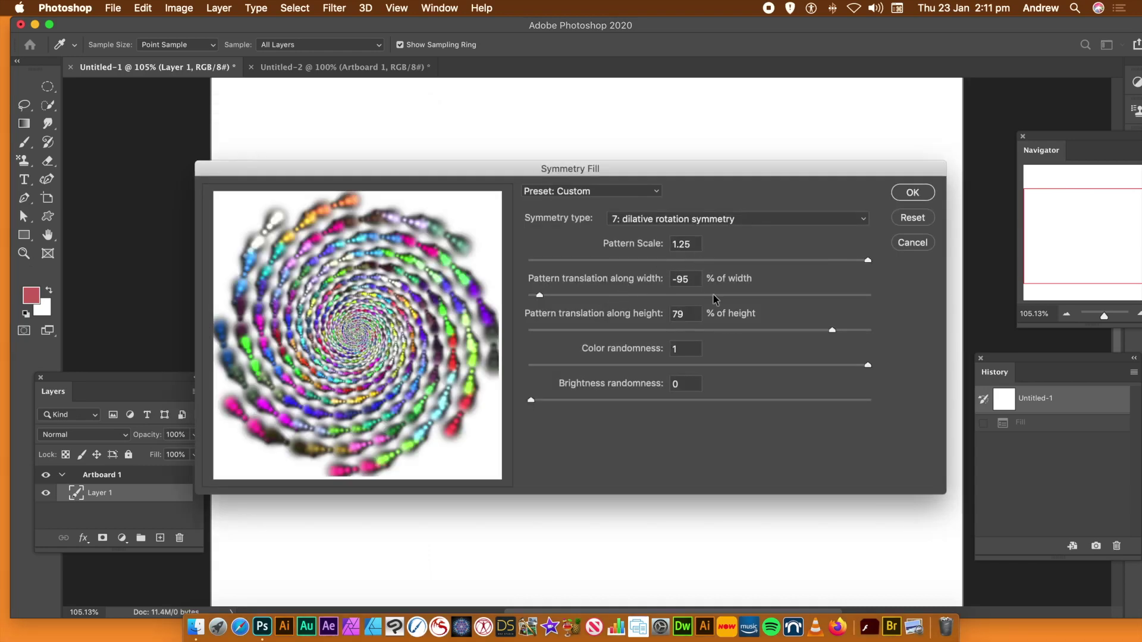
Try the Symmetry Fill with pattern scale 1.21 and 64% translation along width, and undo the fill.
left_click_drag(813, 294, 732, 295)
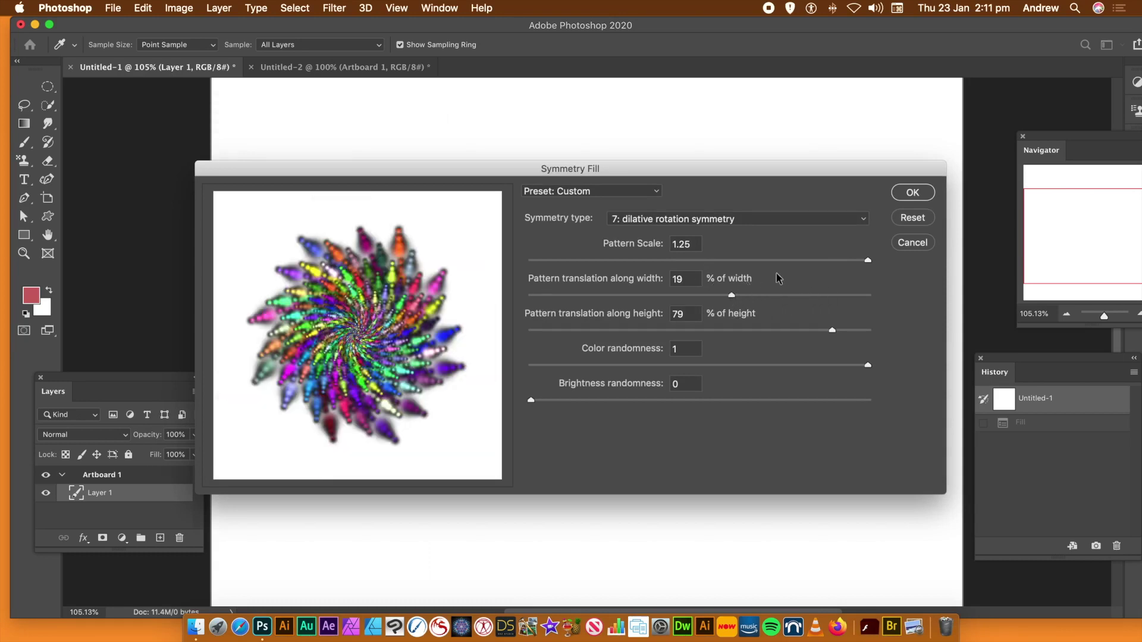
left_click_drag(817, 266, 853, 267)
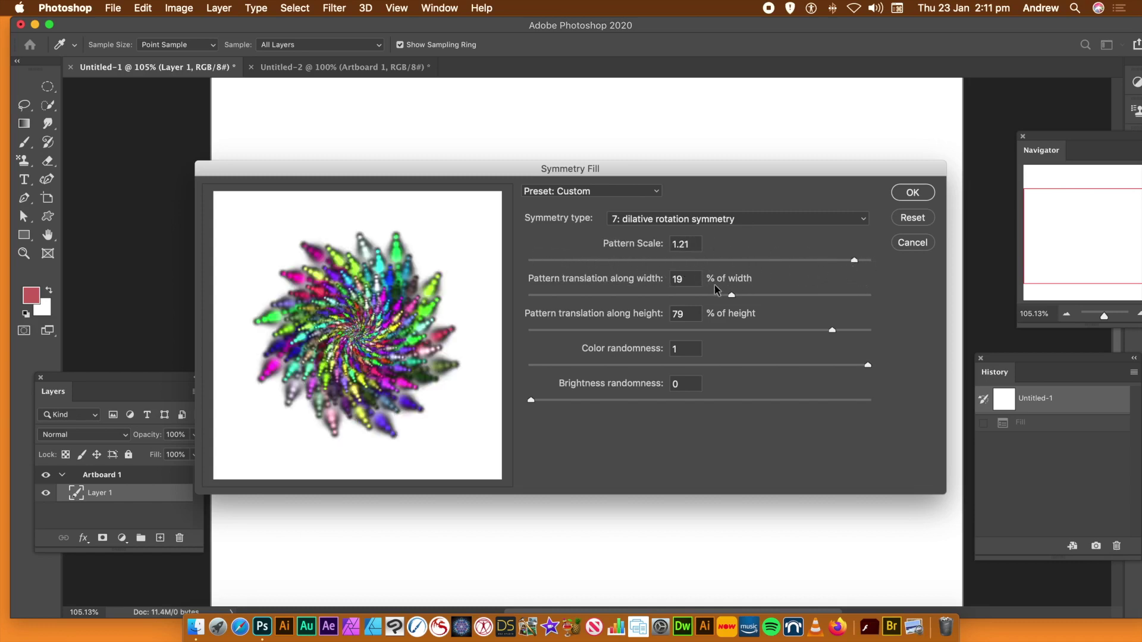
left_click_drag(732, 295, 807, 296)
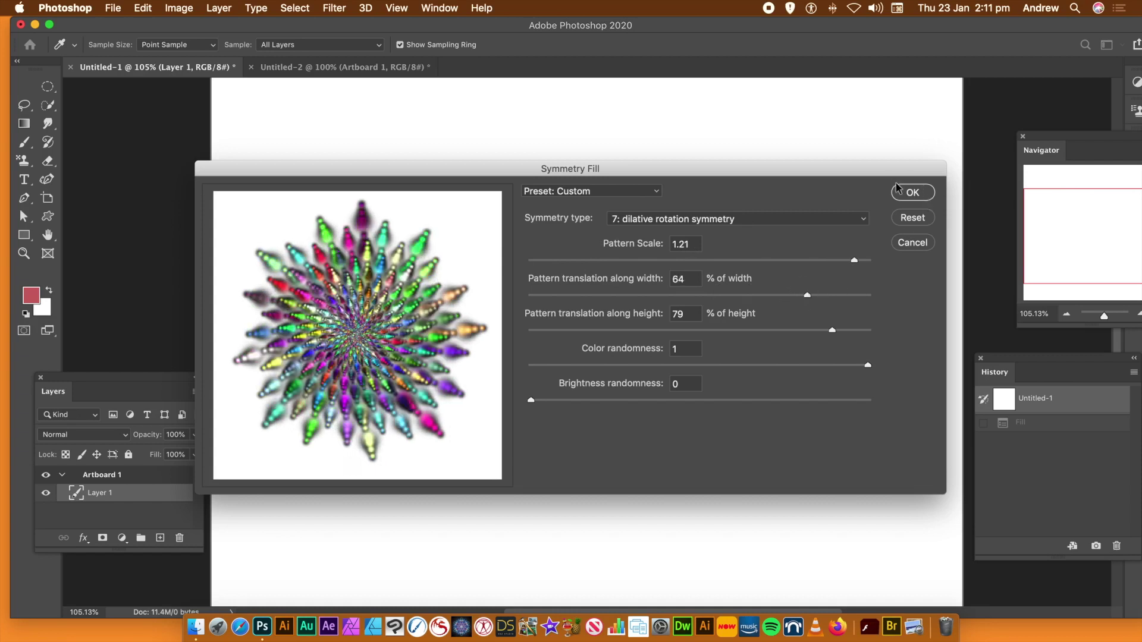
left_click(909, 193)
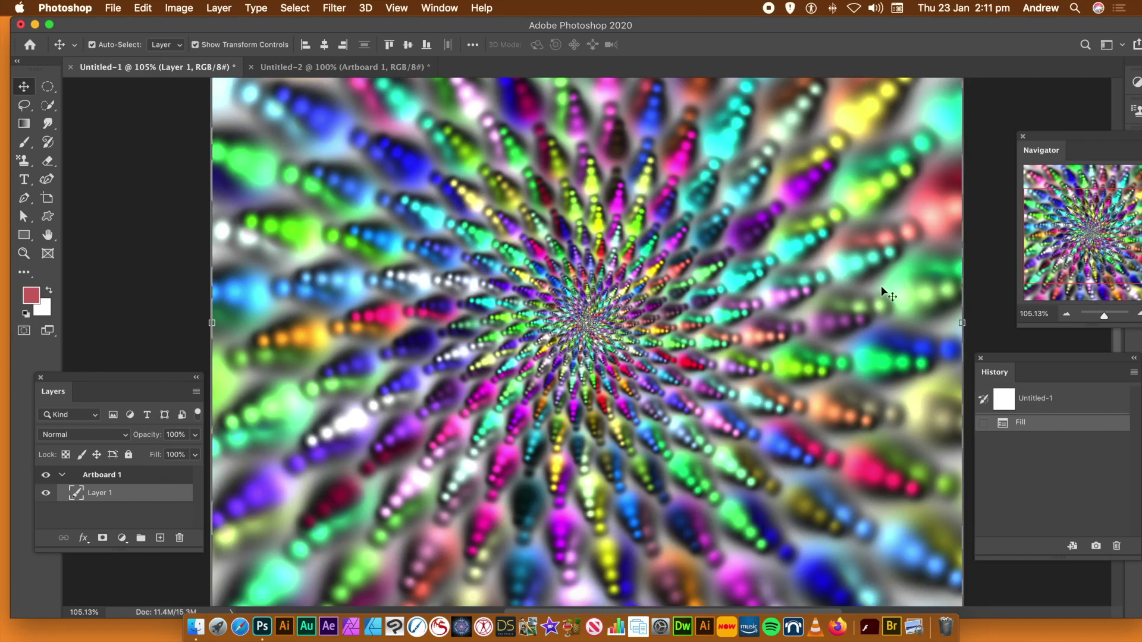
key("super+z")
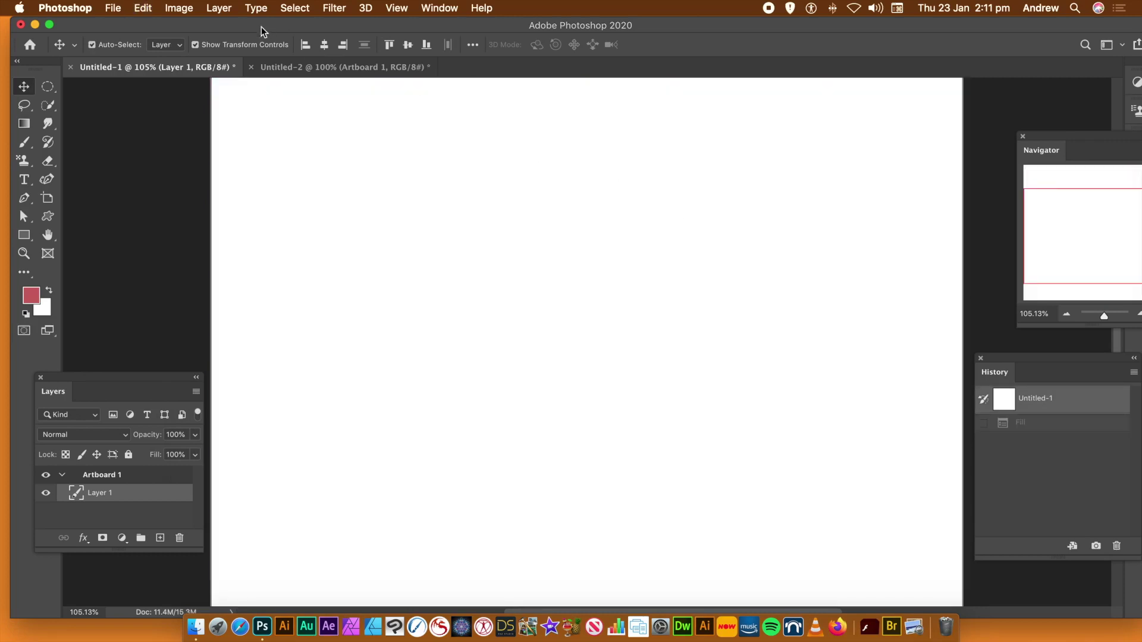
Try the Symmetry Fill again with the translation along width set to 0%, and undo the fill.
left_click(142, 8)
left_click(172, 238)
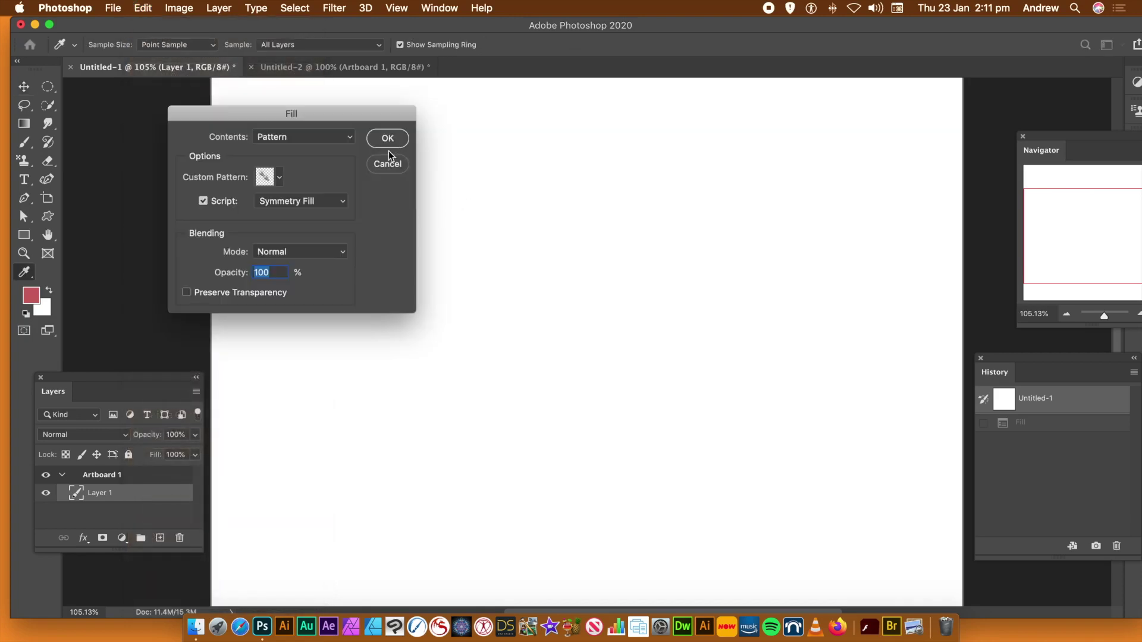
left_click(387, 138)
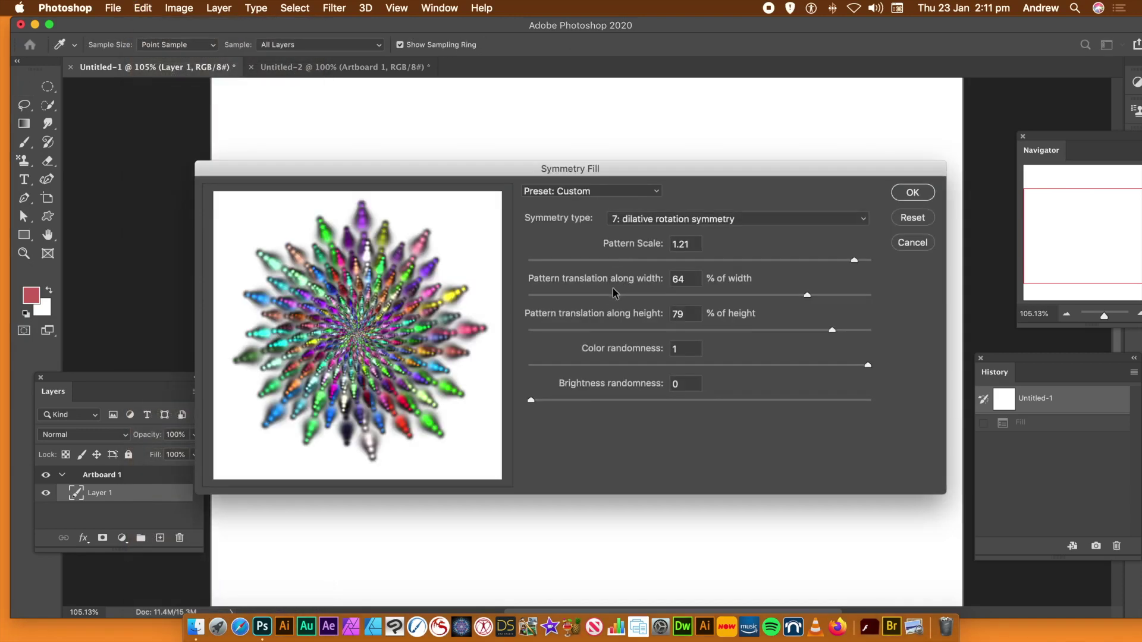
left_click(712, 295)
left_click(700, 295)
left_click(910, 193)
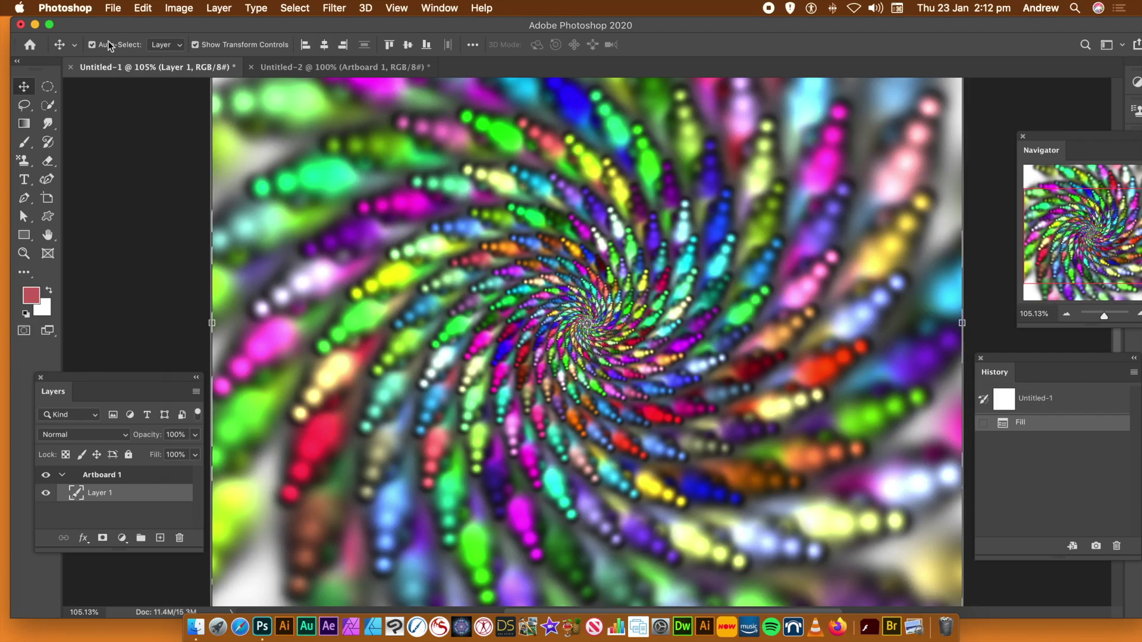
left_click(150, 9)
left_click(152, 23)
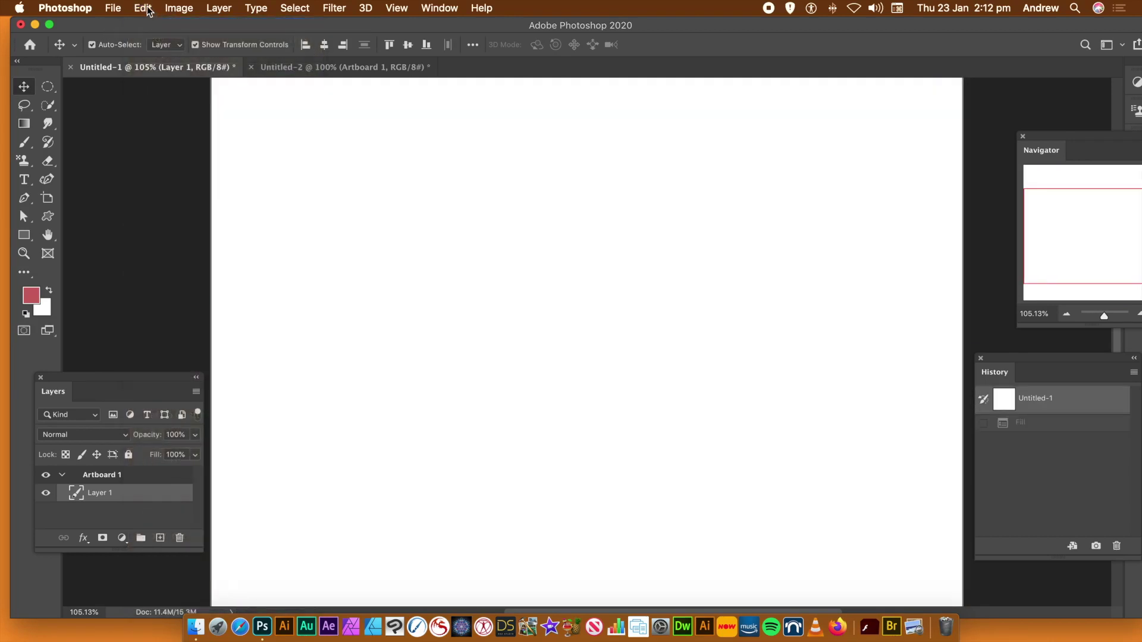
Try a Symmetry Fill with the pattern translated -37% along width and 92% along height, and undo the fill.
left_click(149, 8)
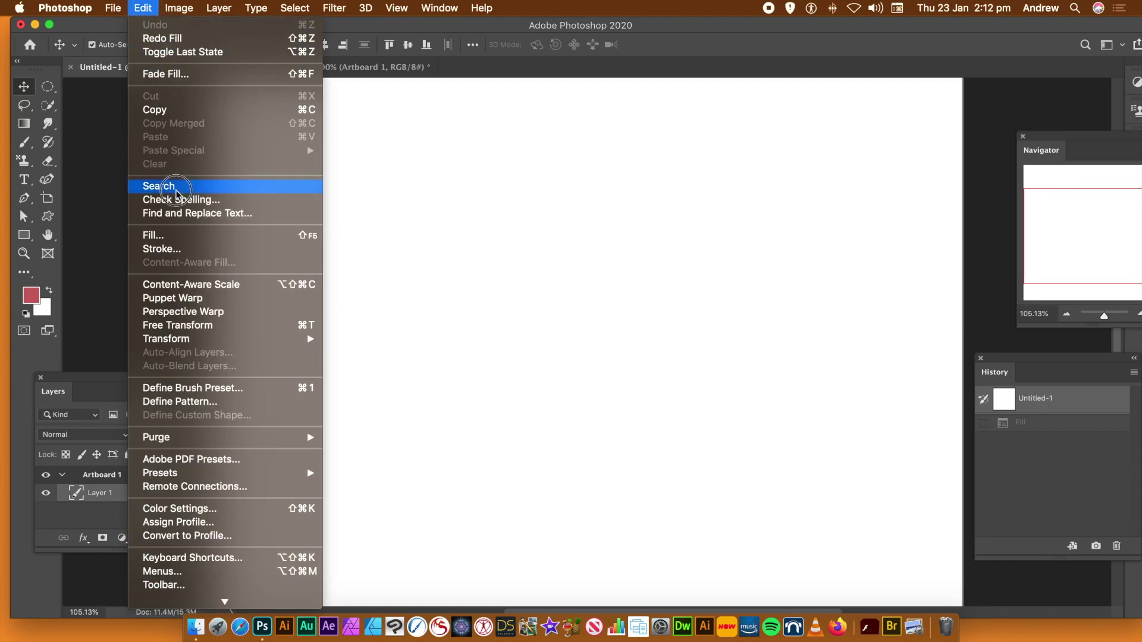
left_click(177, 235)
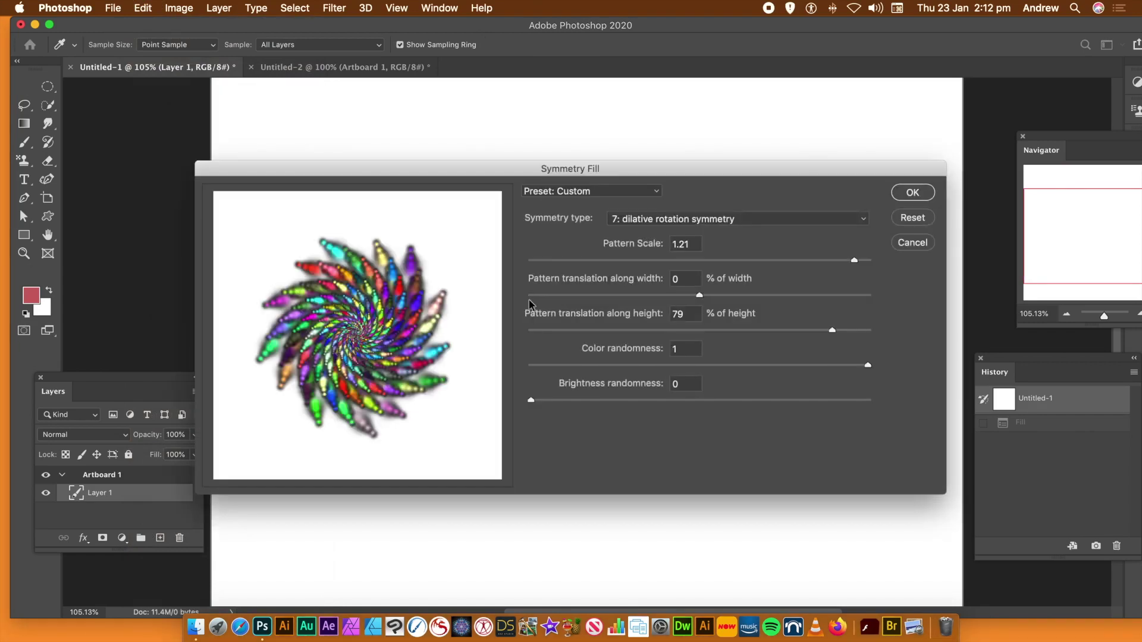
left_click(615, 294)
left_click_drag(609, 296, 636, 297)
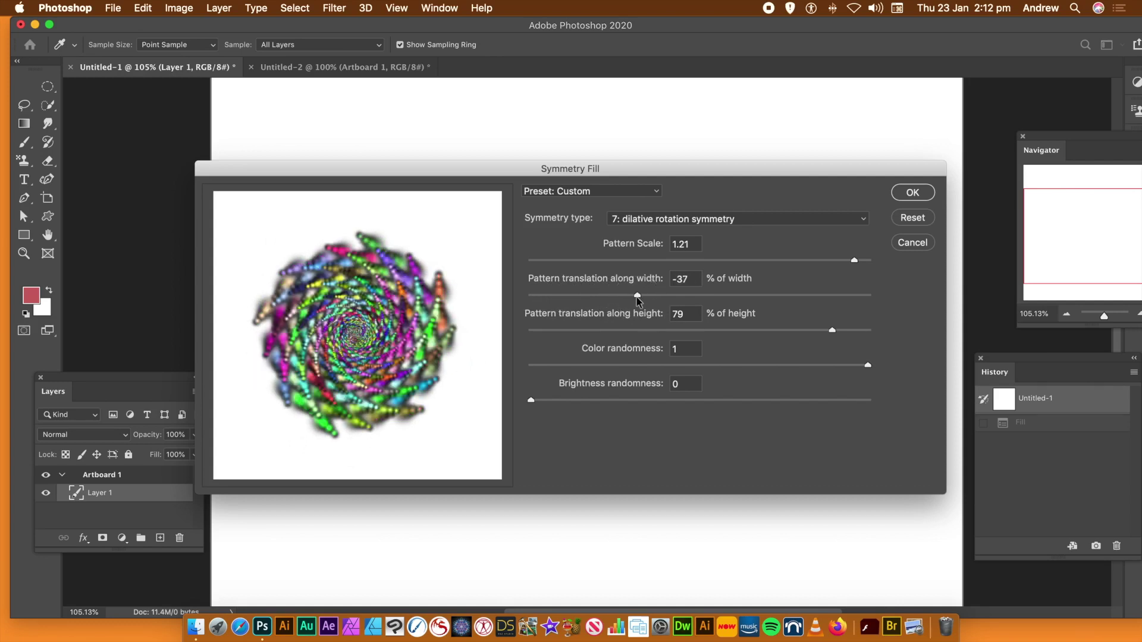
left_click_drag(847, 333, 855, 332)
left_click(855, 330)
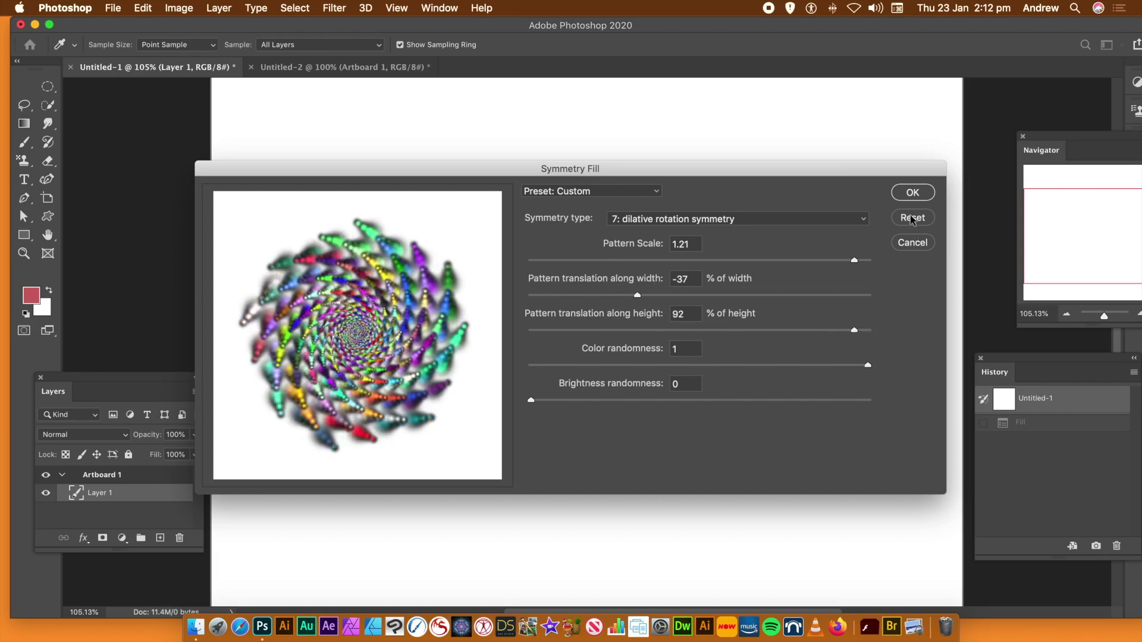
left_click(913, 193)
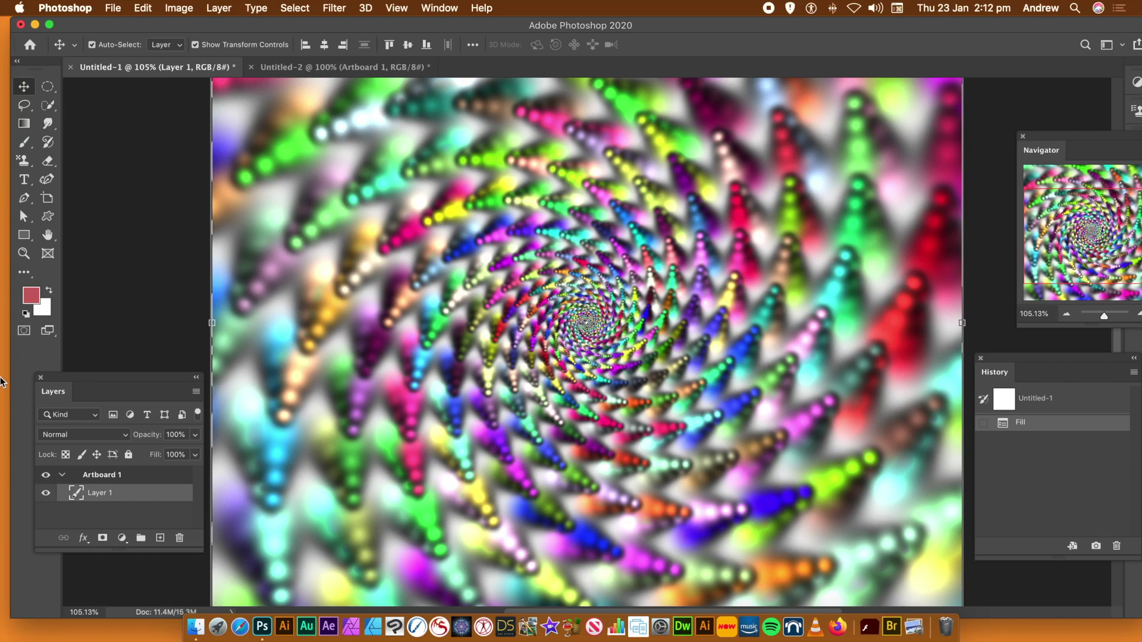
key("super+z")
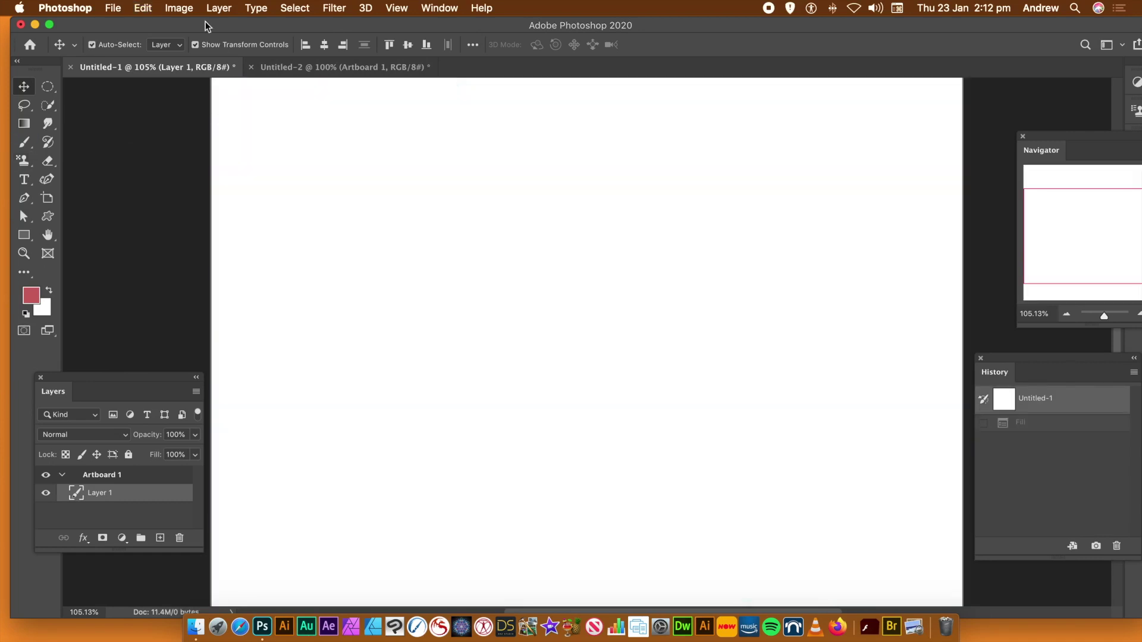
Start a new Symmetry Fill using the last double sphere chain pattern in the custom pattern set.
left_click(143, 8)
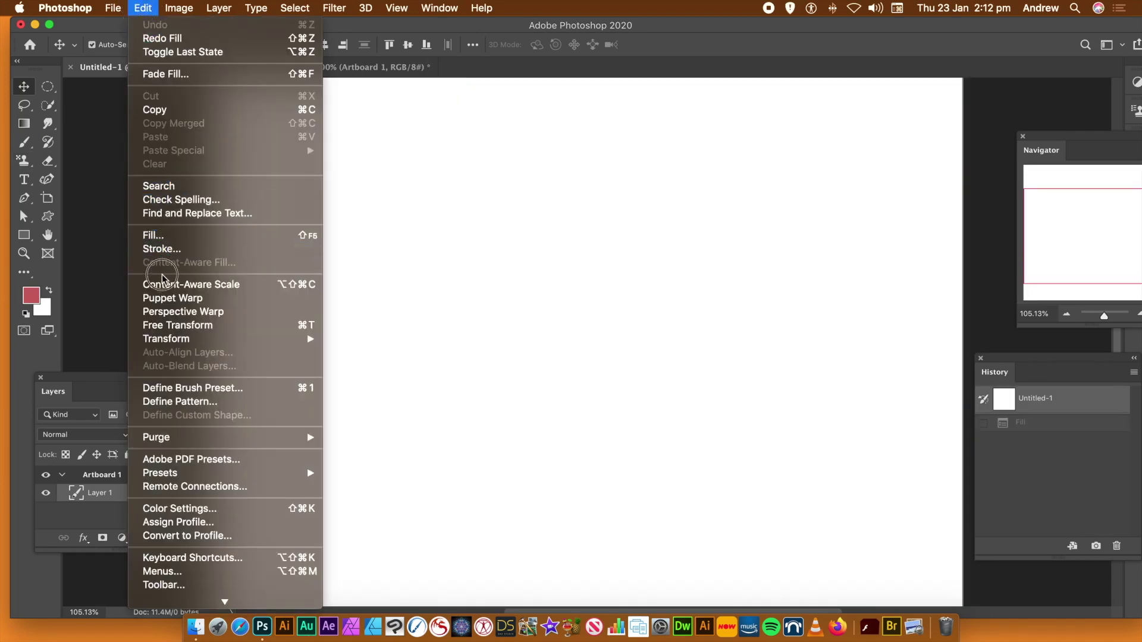
left_click(178, 236)
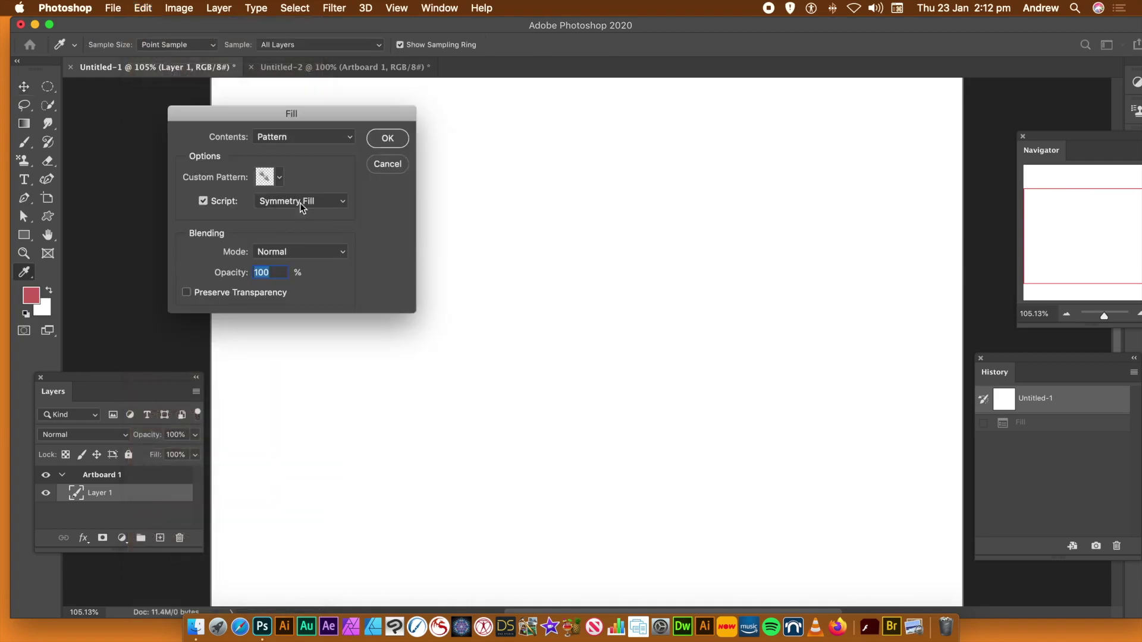
left_click(279, 177)
left_click(185, 399)
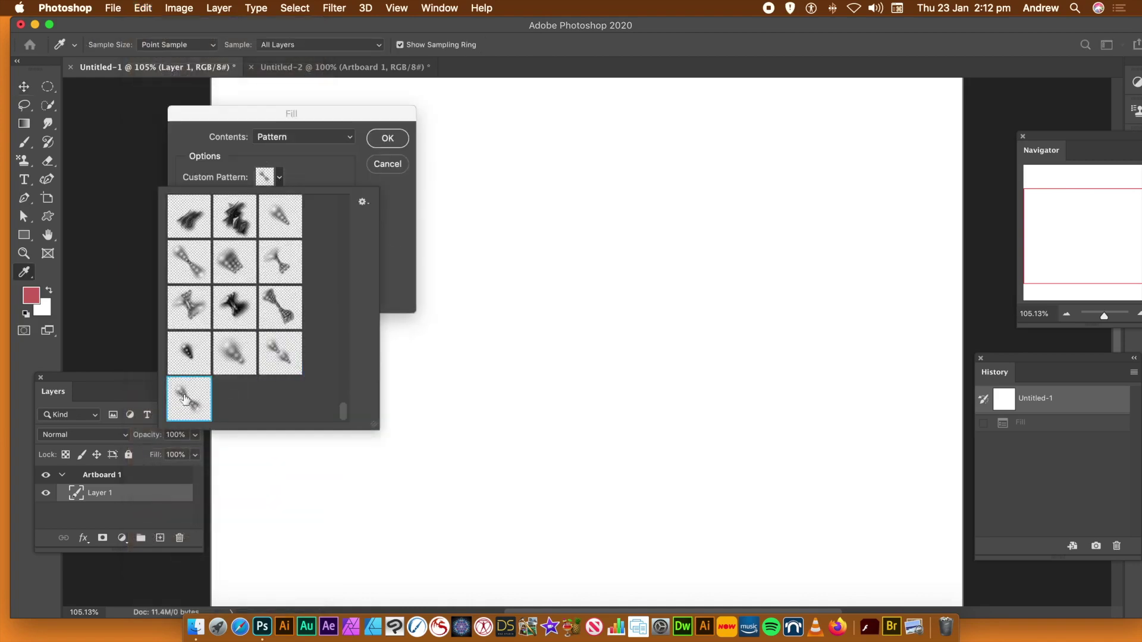
left_click(404, 284)
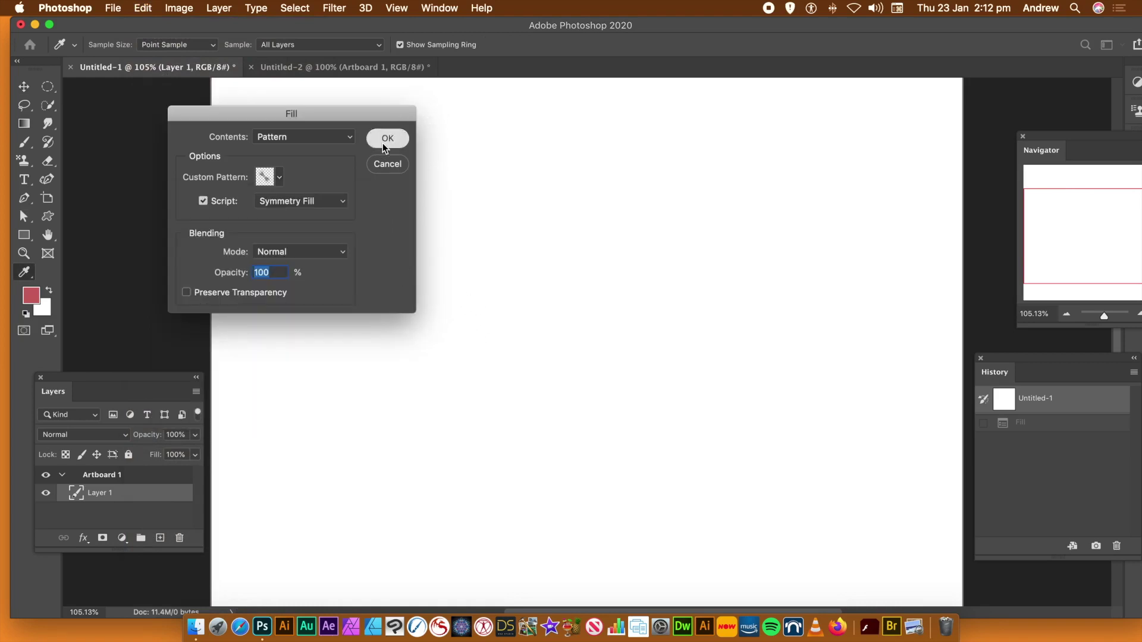
key("Return")
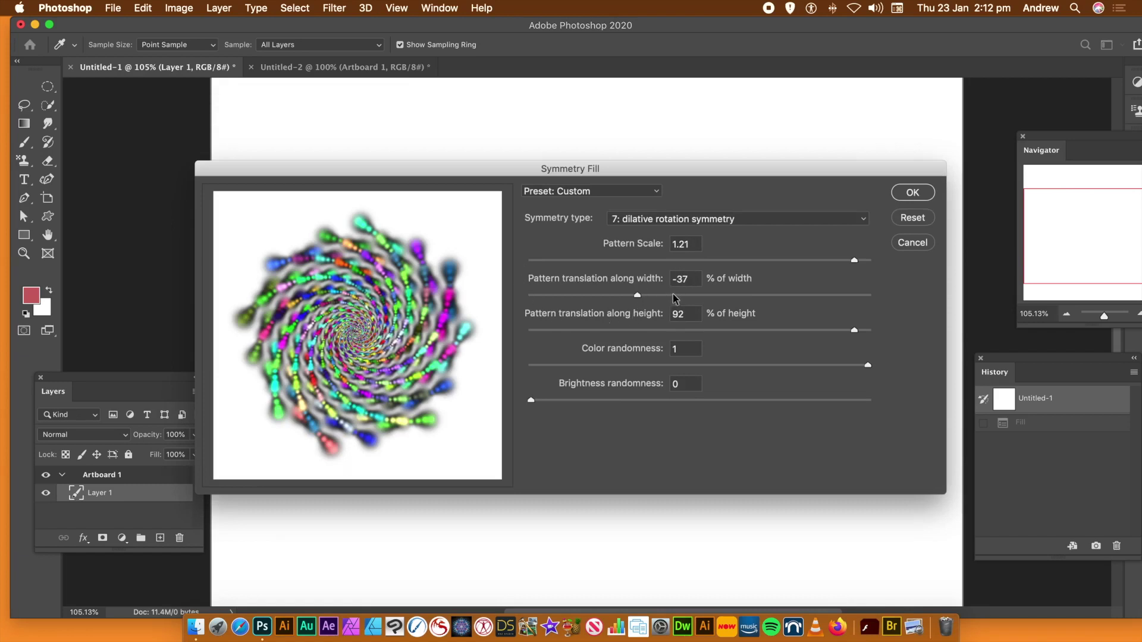
Try this pattern with the translation along width set to -13%, and undo the fill.
left_click_drag(674, 295, 678, 295)
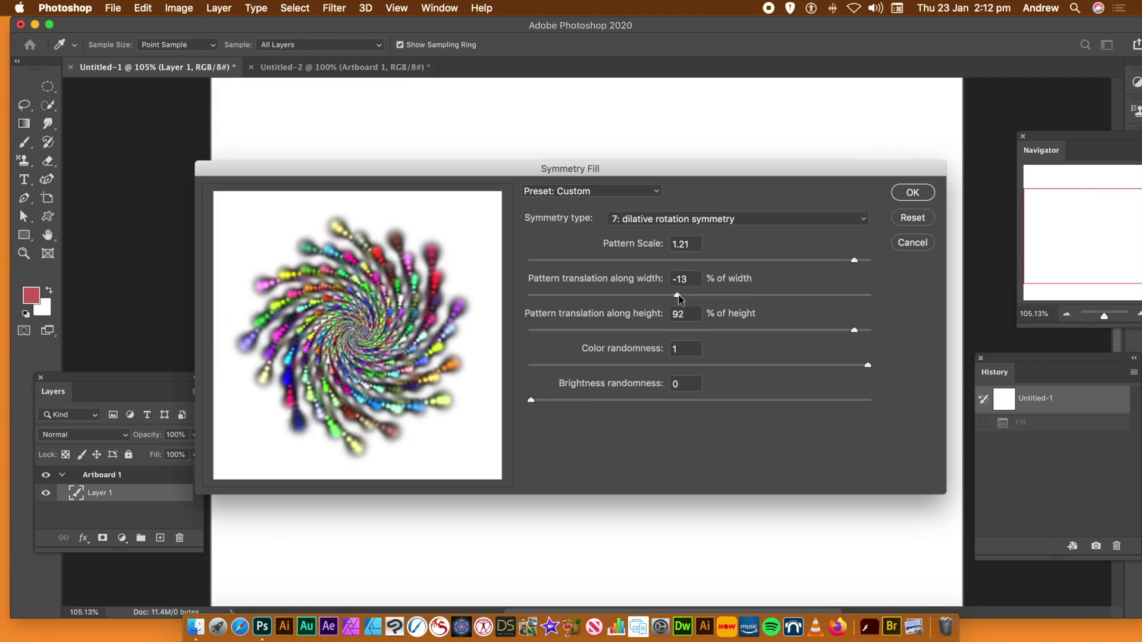
left_click(912, 192)
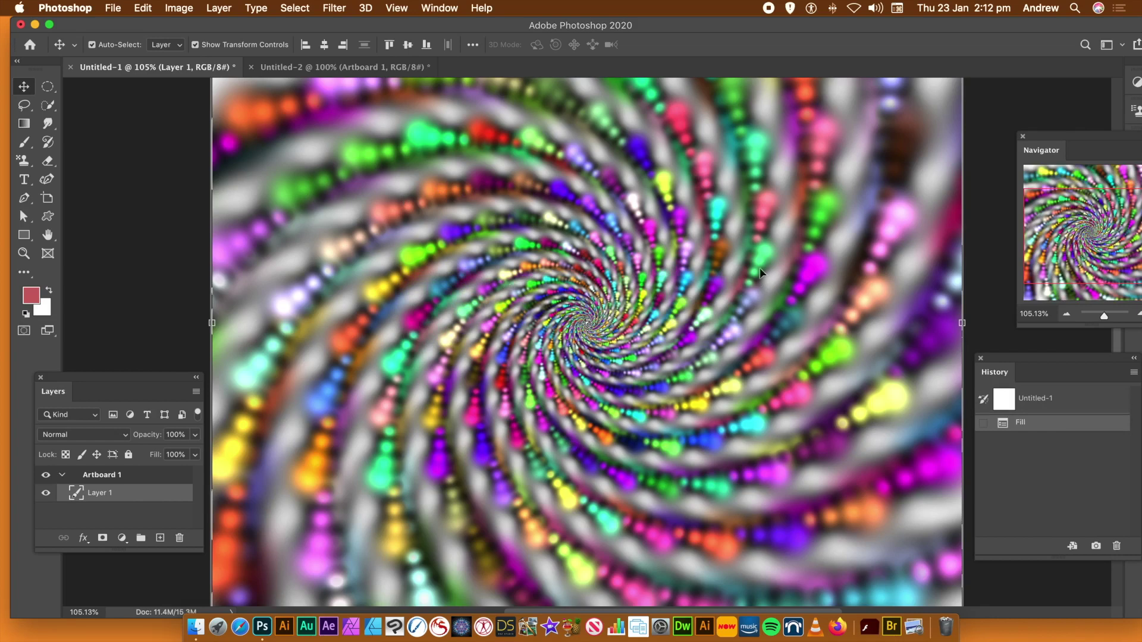
key("super+z")
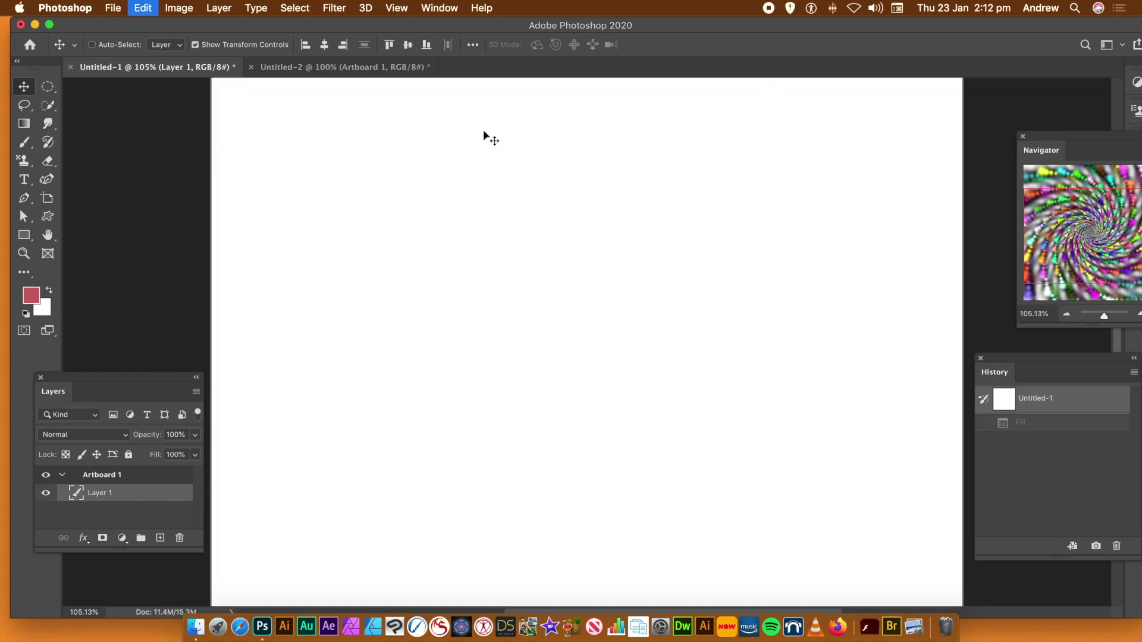
Fill Layer 1 with the same symmetry pattern, setting the translation along width to 31%.
left_click(146, 9)
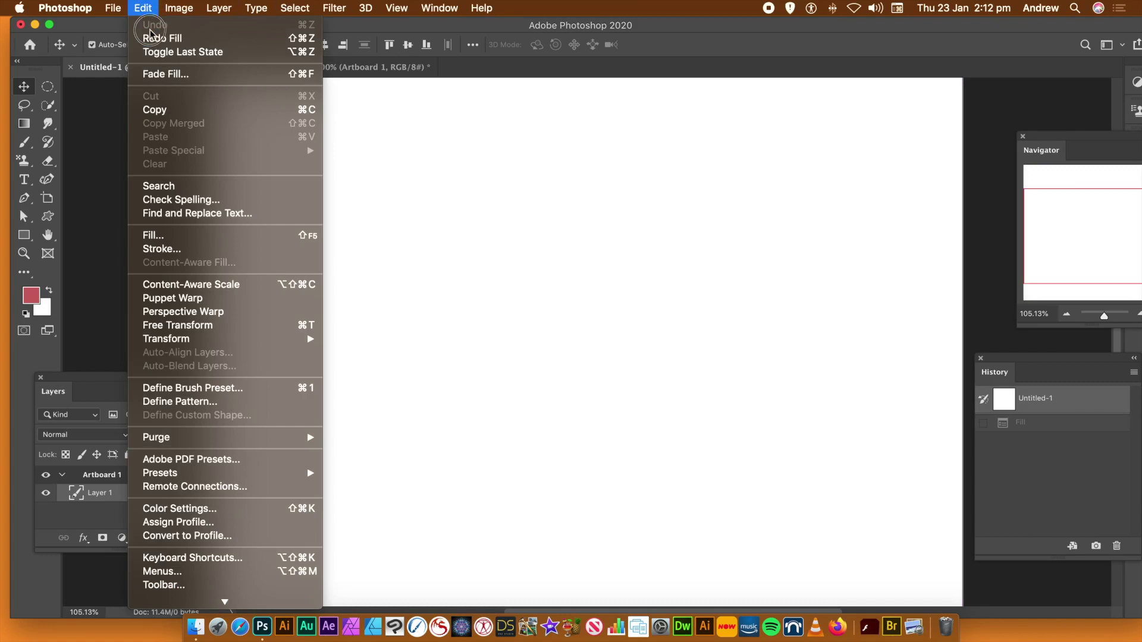
left_click(165, 231)
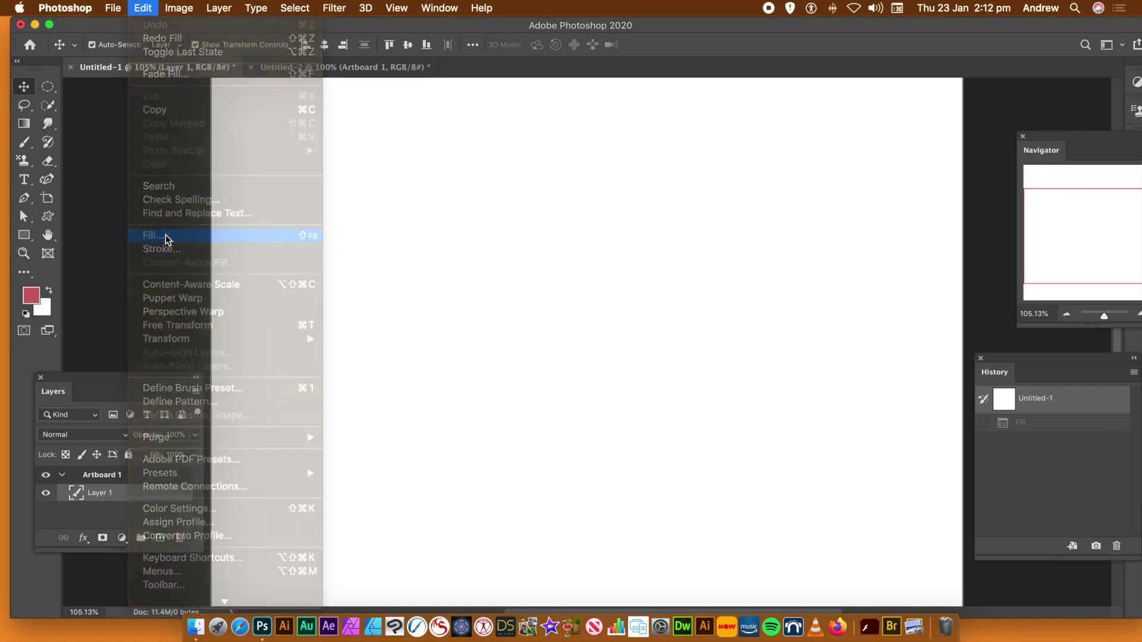
left_click(388, 138)
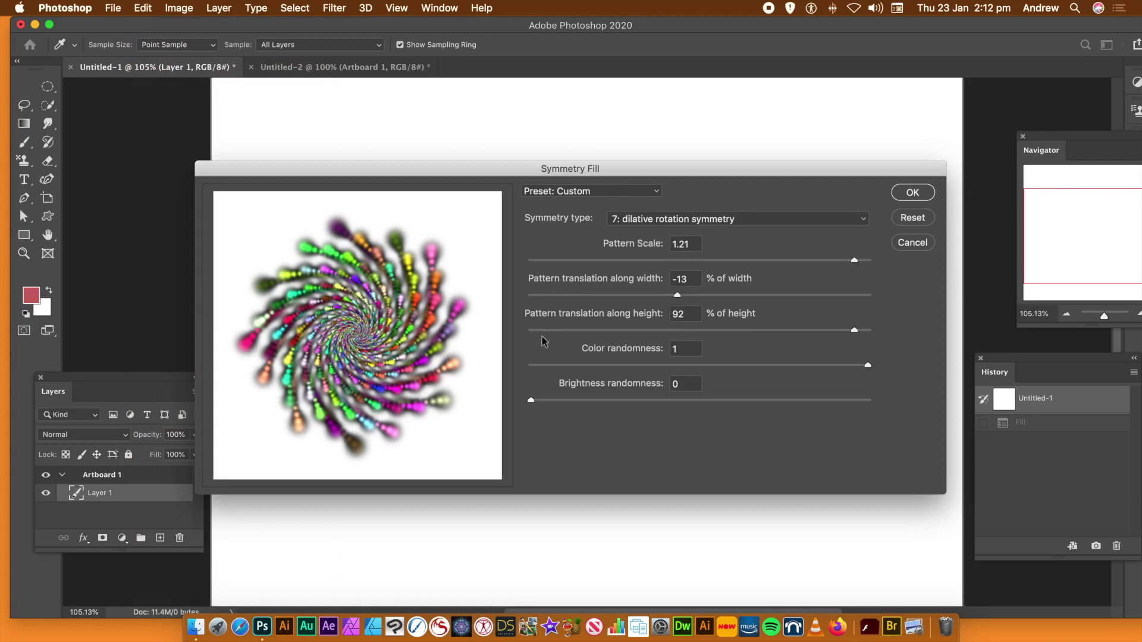
left_click_drag(677, 296, 752, 297)
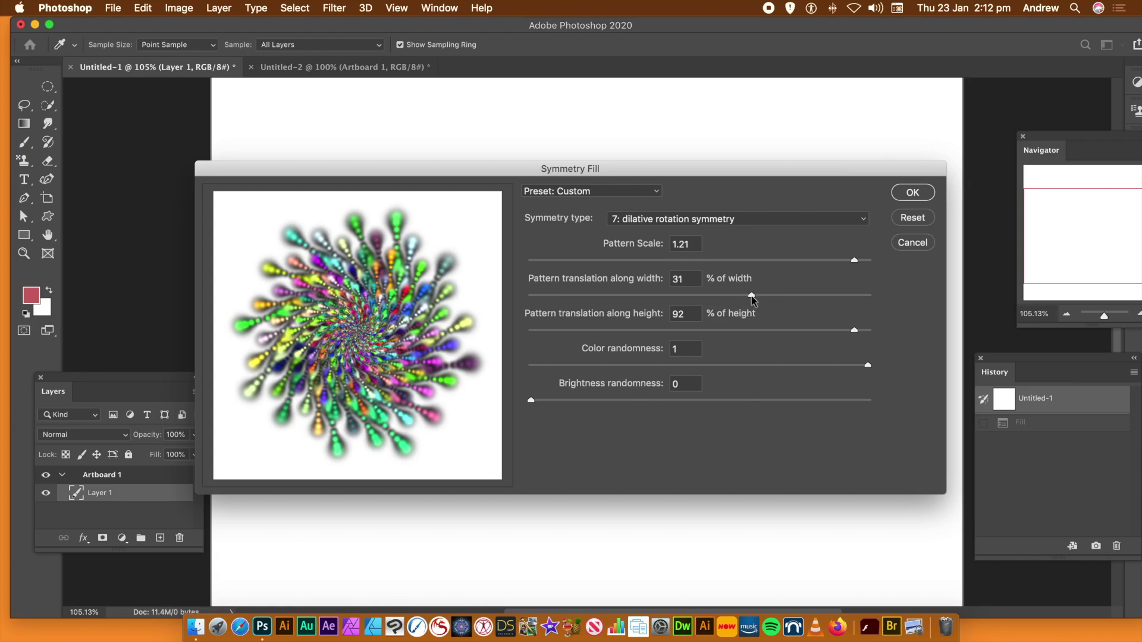
left_click(906, 193)
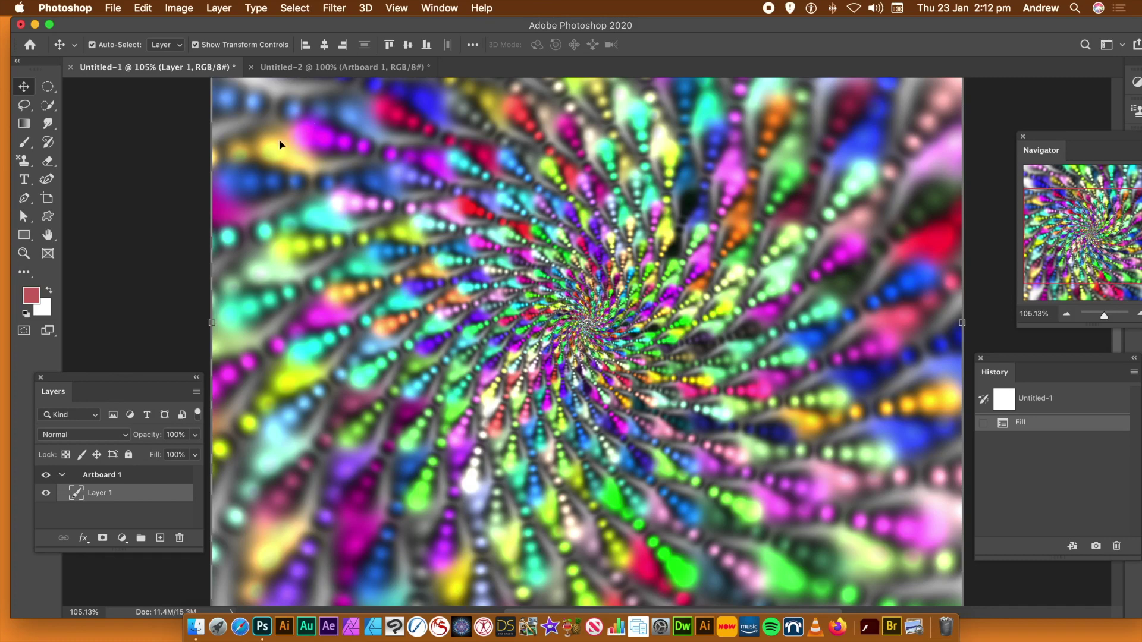
Undo the last fill and add a new empty layer above Layer 1.
key("super+z")
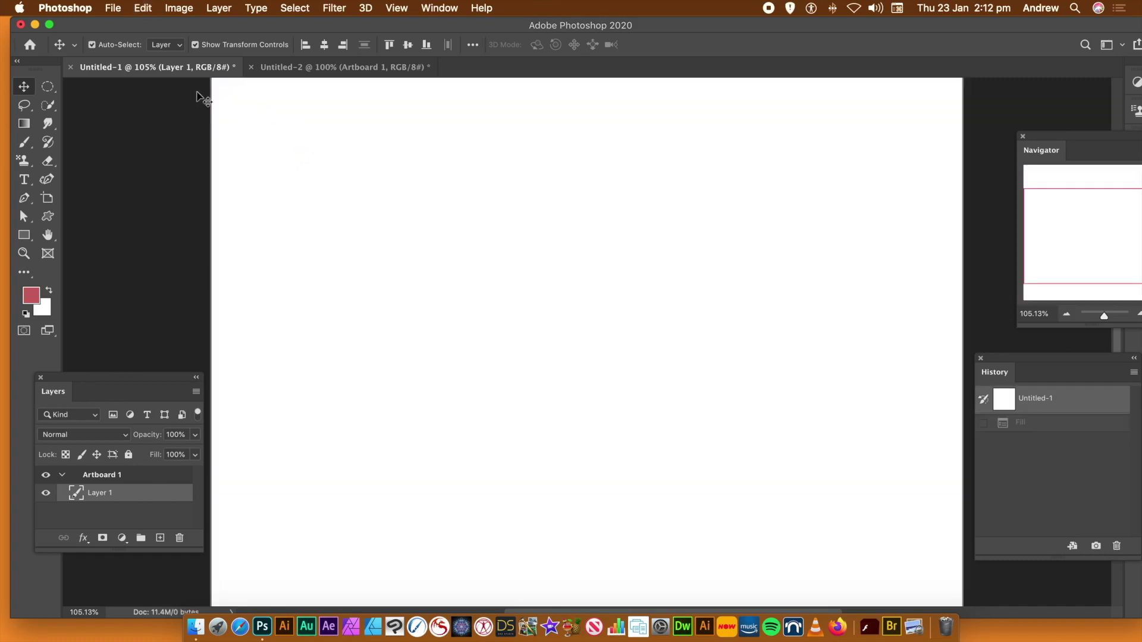
left_click(219, 8)
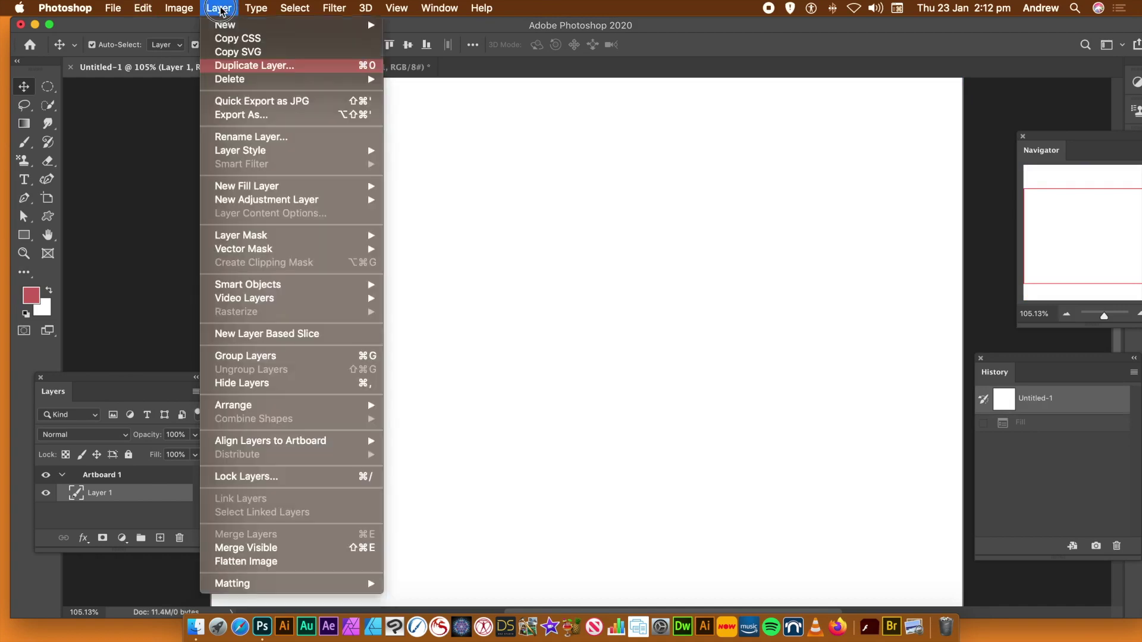
mouse_move(224, 25)
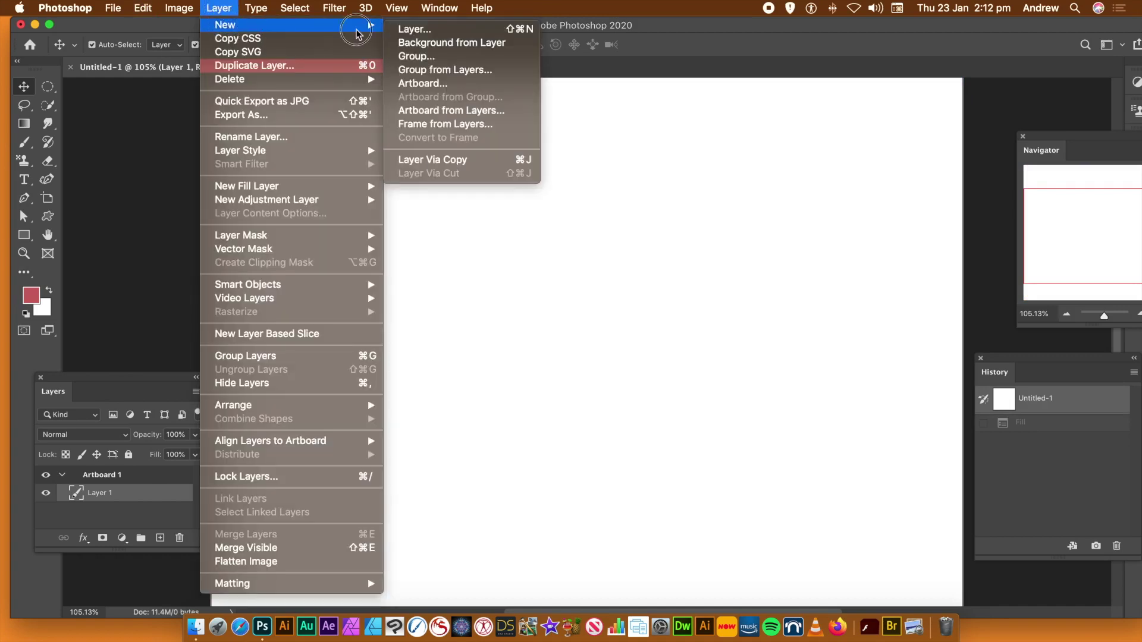
left_click(410, 31)
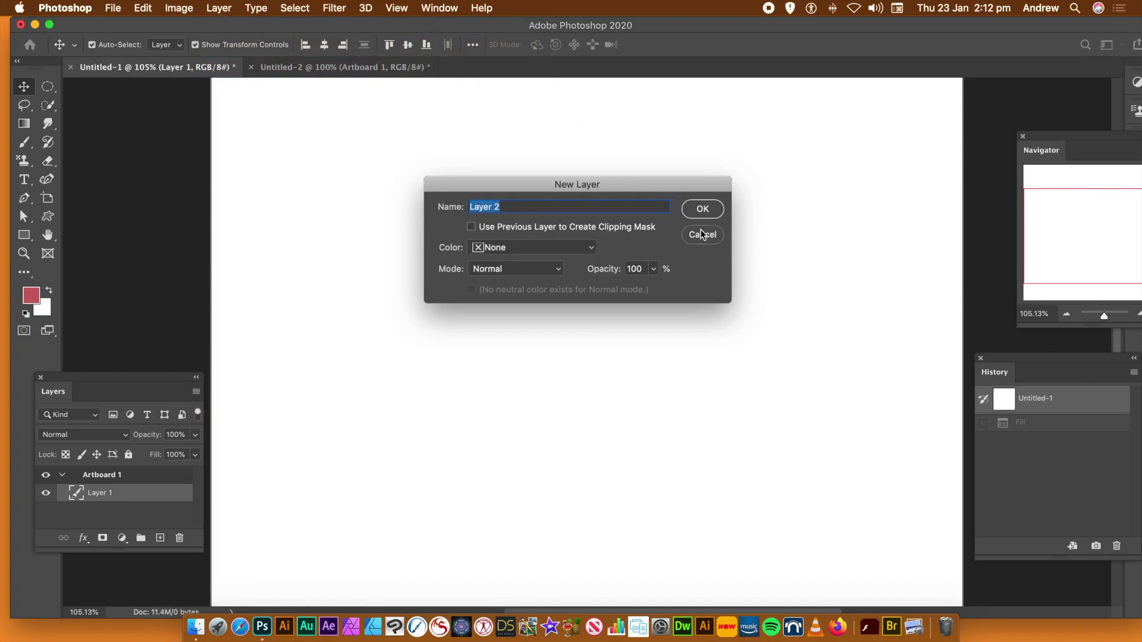
left_click(702, 209)
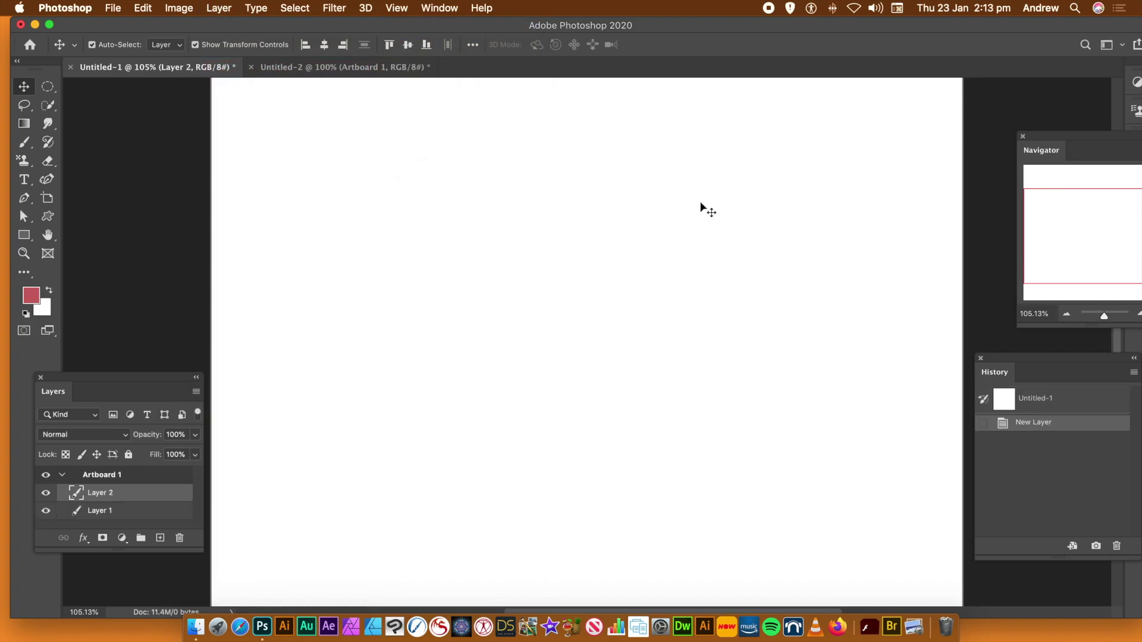
Start a Symmetry Fill on Layer 2 using the pale single sphere chain from the middle of the second-to-last row of patterns.
left_click(143, 9)
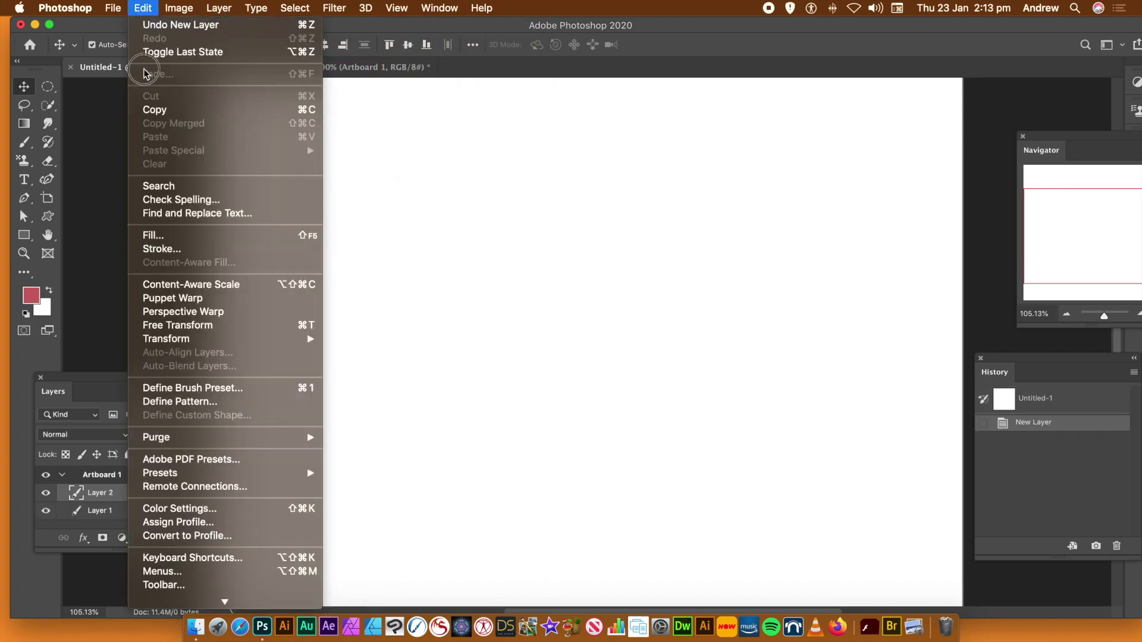
left_click(165, 236)
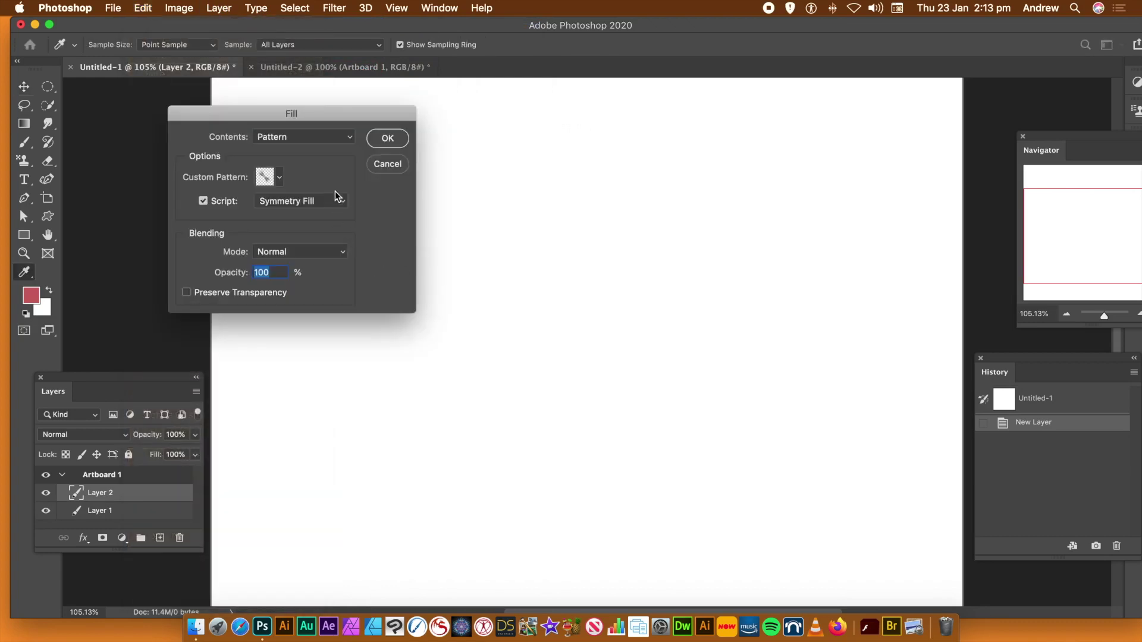
left_click(278, 177)
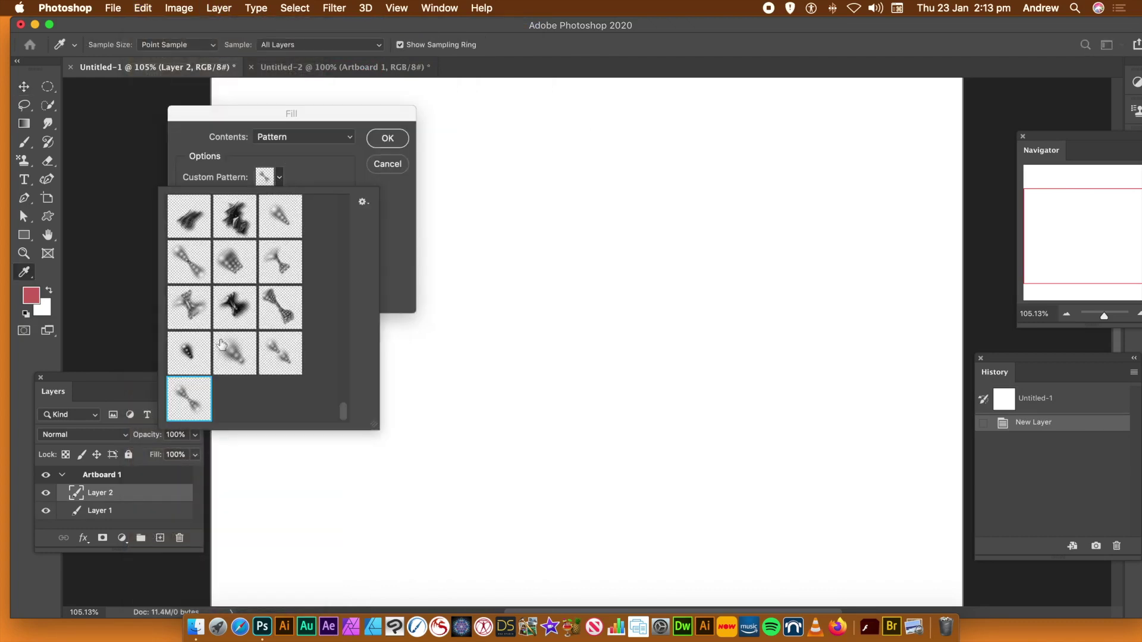
left_click(233, 355)
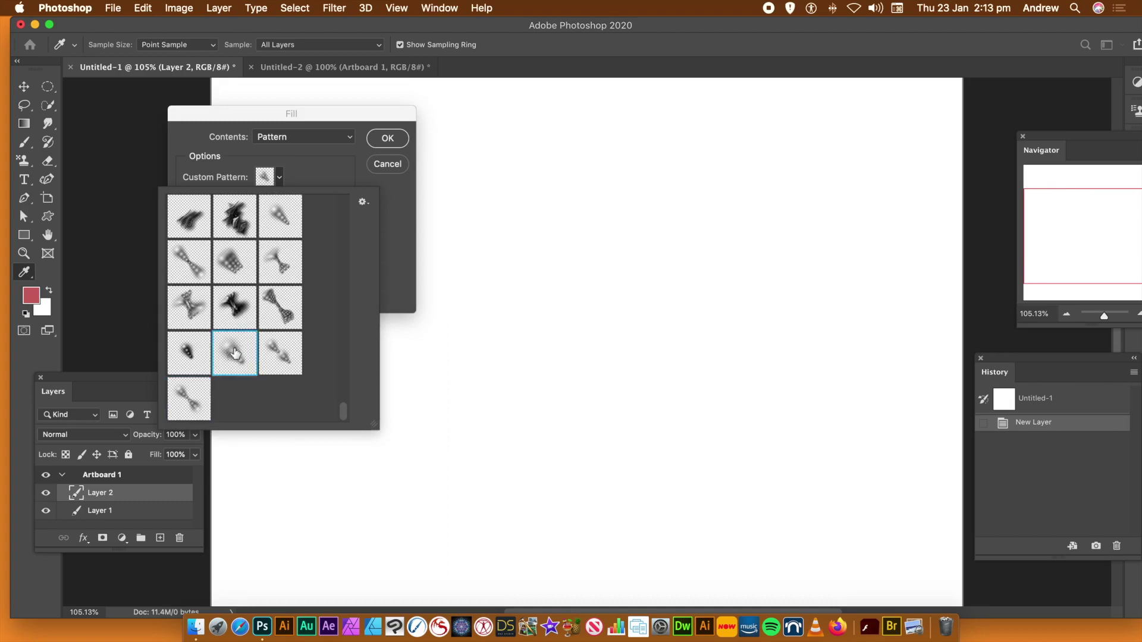
left_click(389, 259)
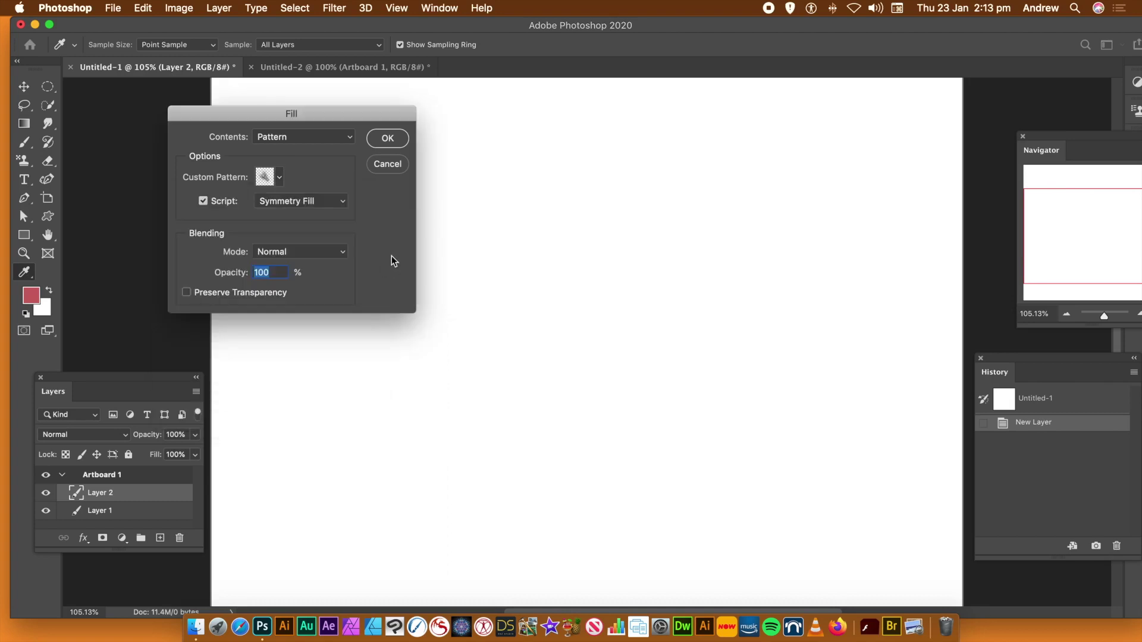
left_click(403, 143)
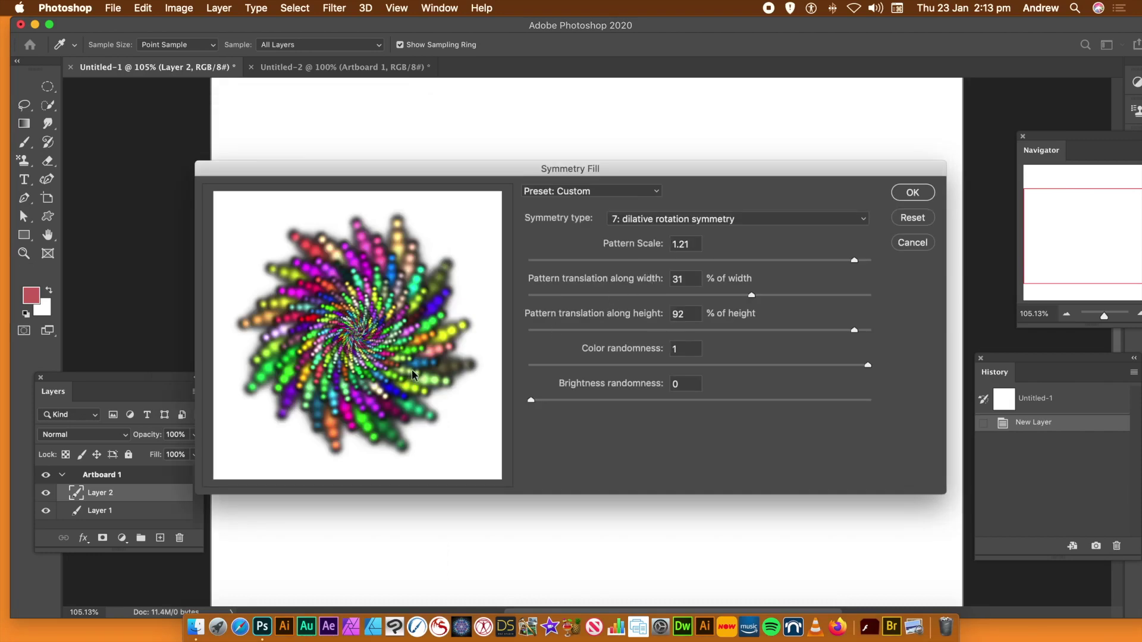
Apply the symmetry fill with pattern scale 0.71 and translation along width -92%.
left_click_drag(779, 260, 673, 260)
left_click_drag(788, 296, 546, 300)
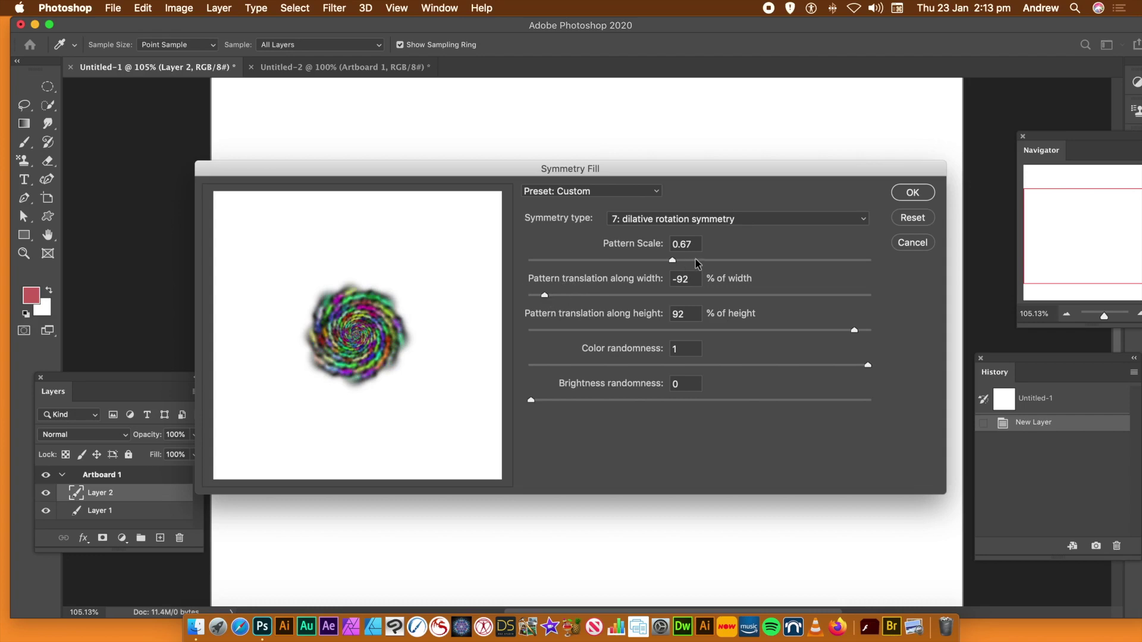
left_click_drag(671, 261, 686, 262)
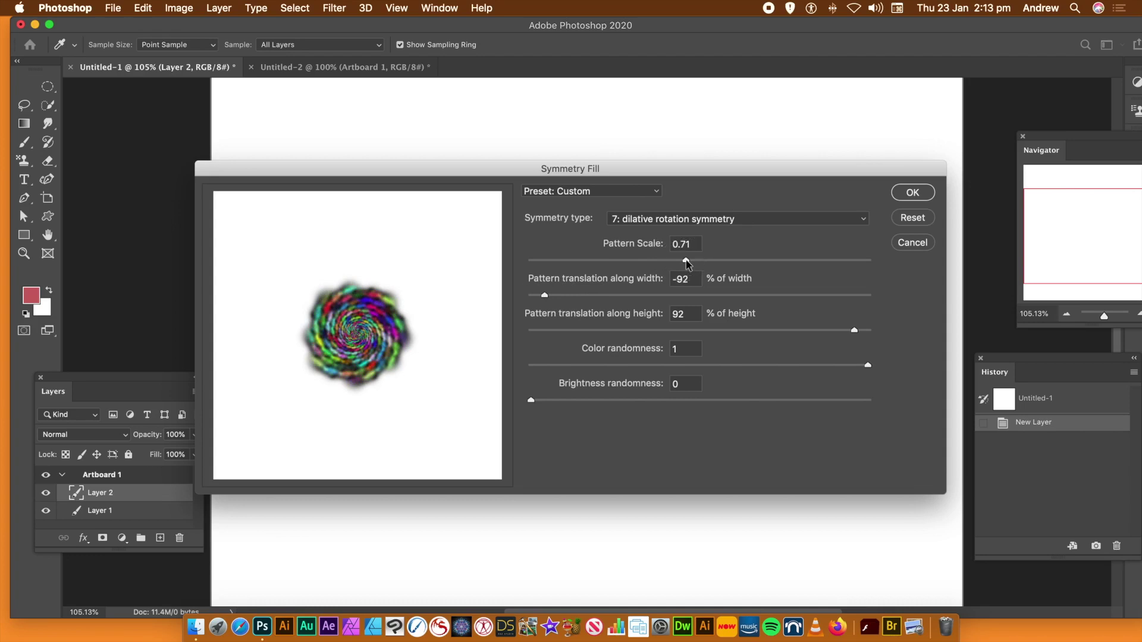
left_click(912, 193)
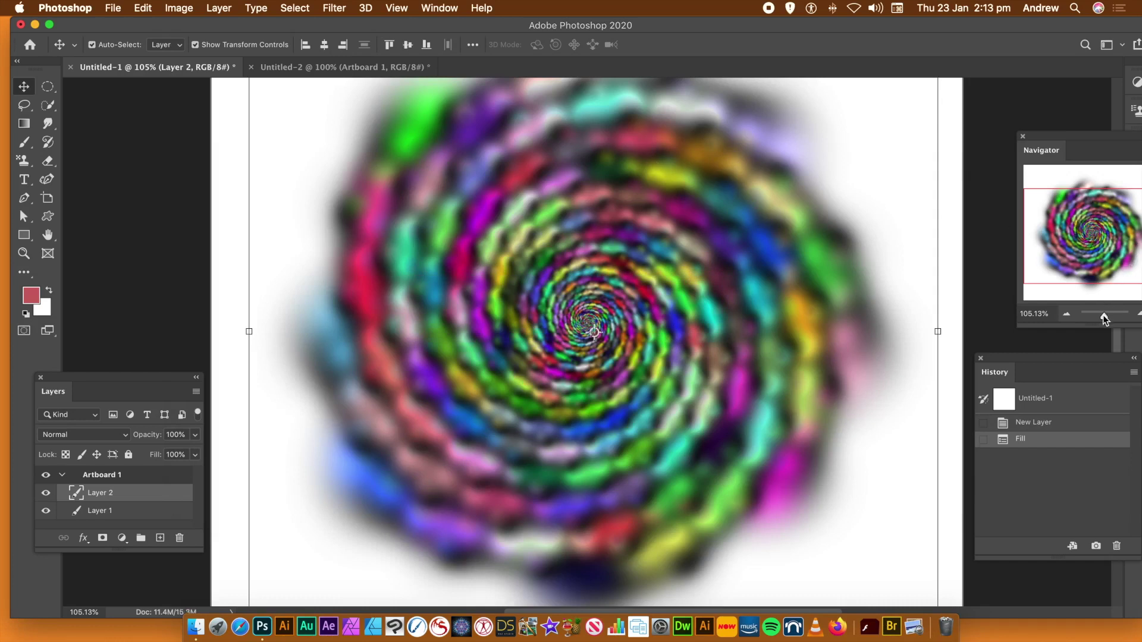
Spread seven overlapping duplicates of the spiral across the artboard to cover its white background, and deselect the layers.
left_click_drag(1104, 319, 1102, 317)
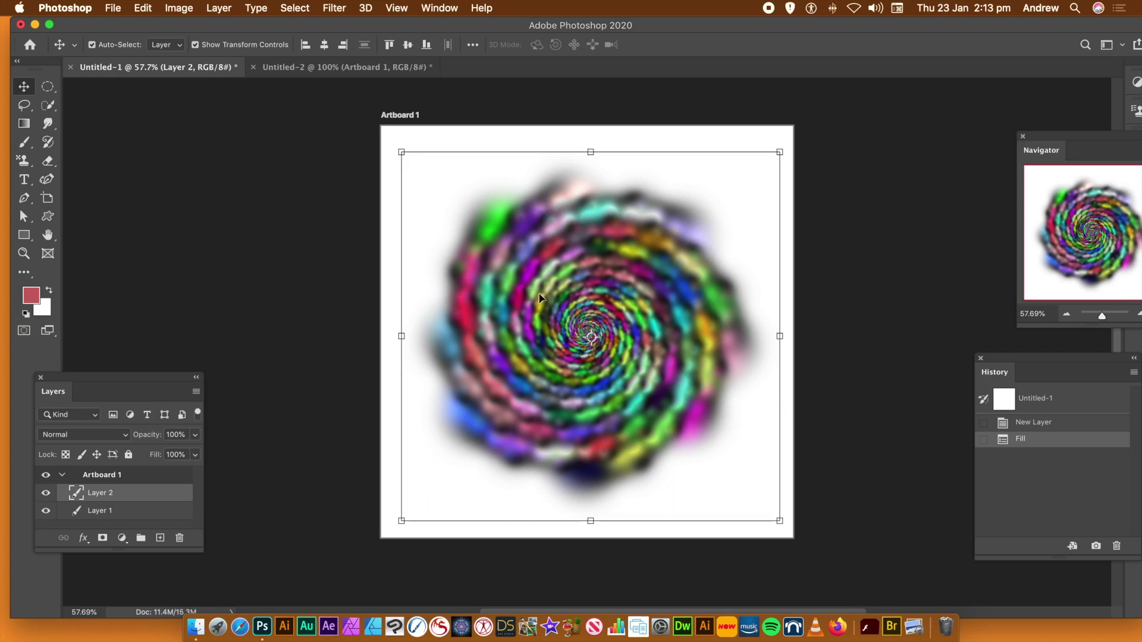
left_click_drag(572, 288, 426, 181)
left_click_drag(495, 210, 742, 335)
left_click_drag(746, 385, 642, 183)
left_click_drag(644, 232, 740, 239)
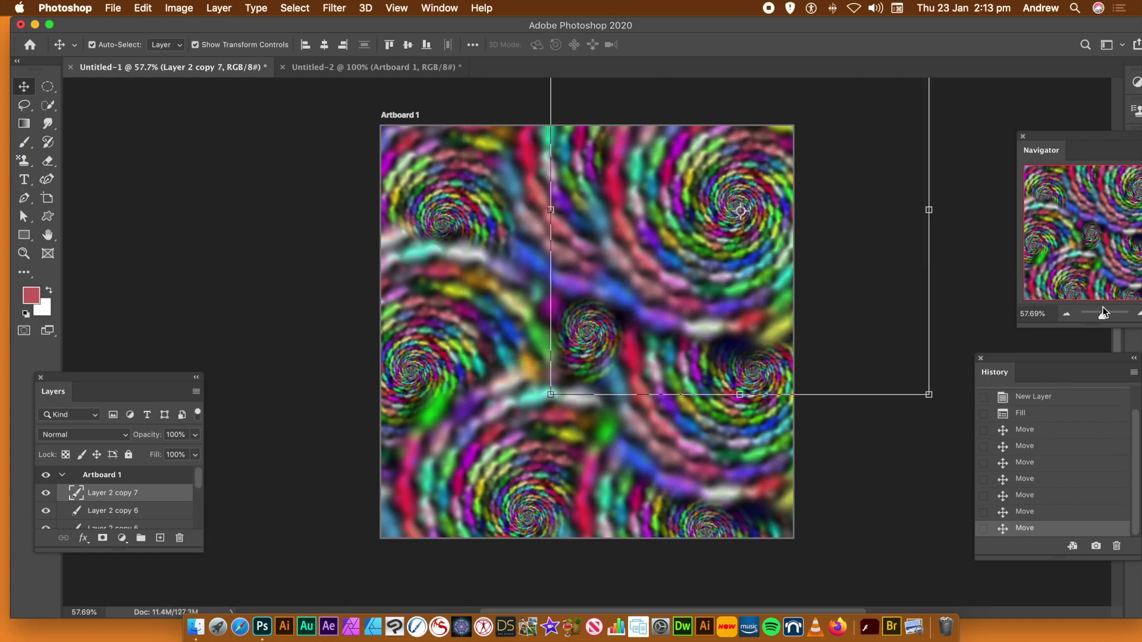
left_click_drag(1105, 314, 1104, 316)
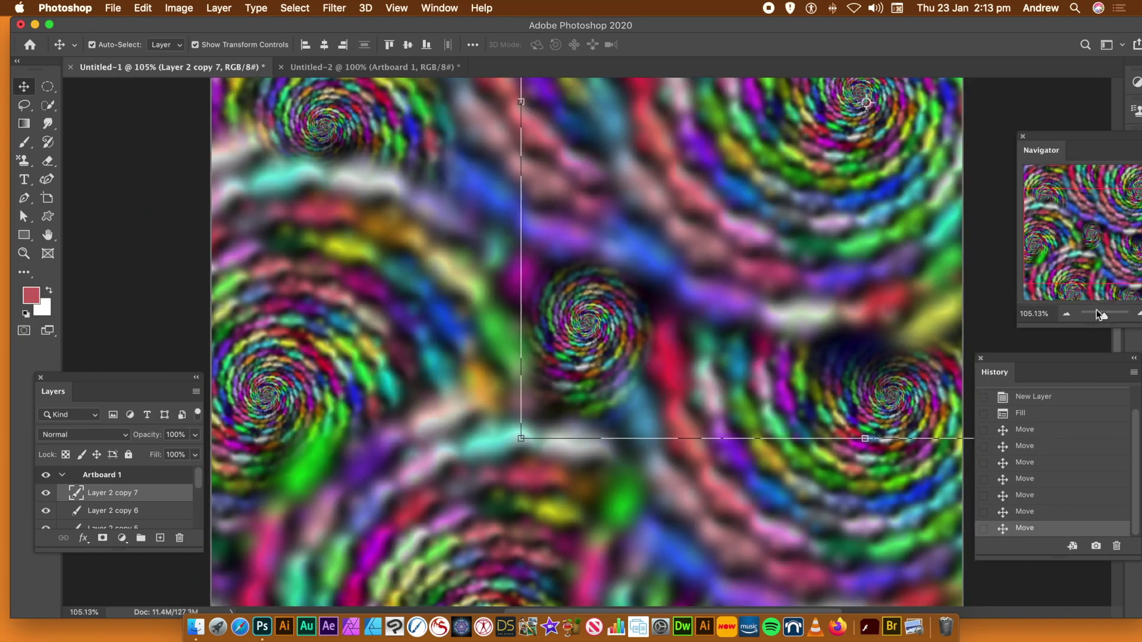
left_click(1005, 240)
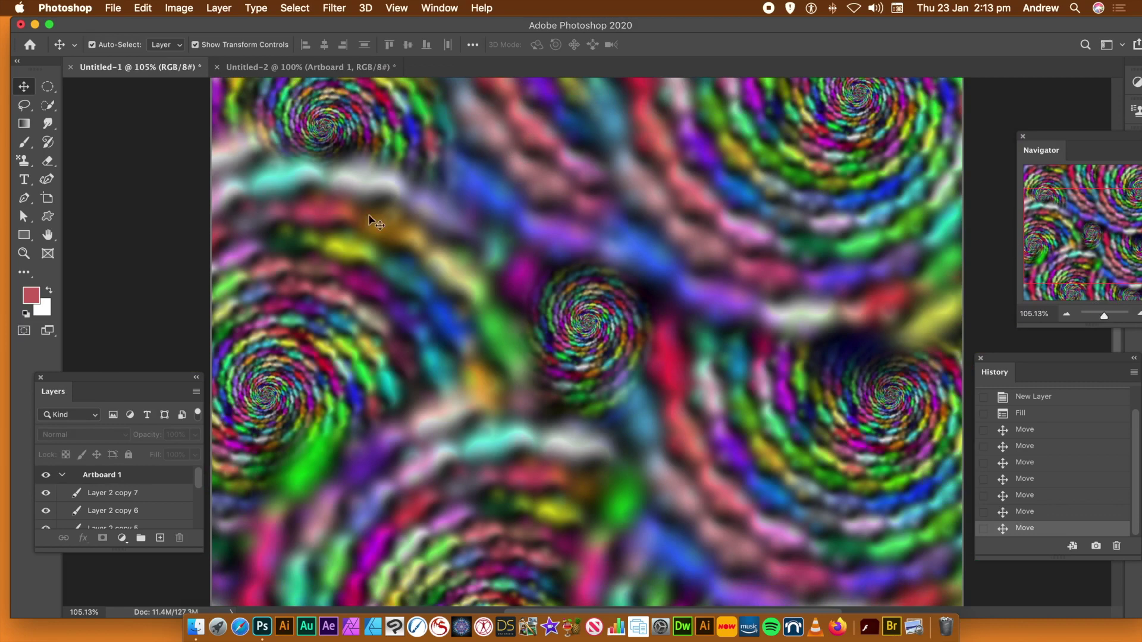
In Untitled-2, delete the lower sphere chain and move the remaining upper chain towards the artboard's centre.
left_click(322, 69)
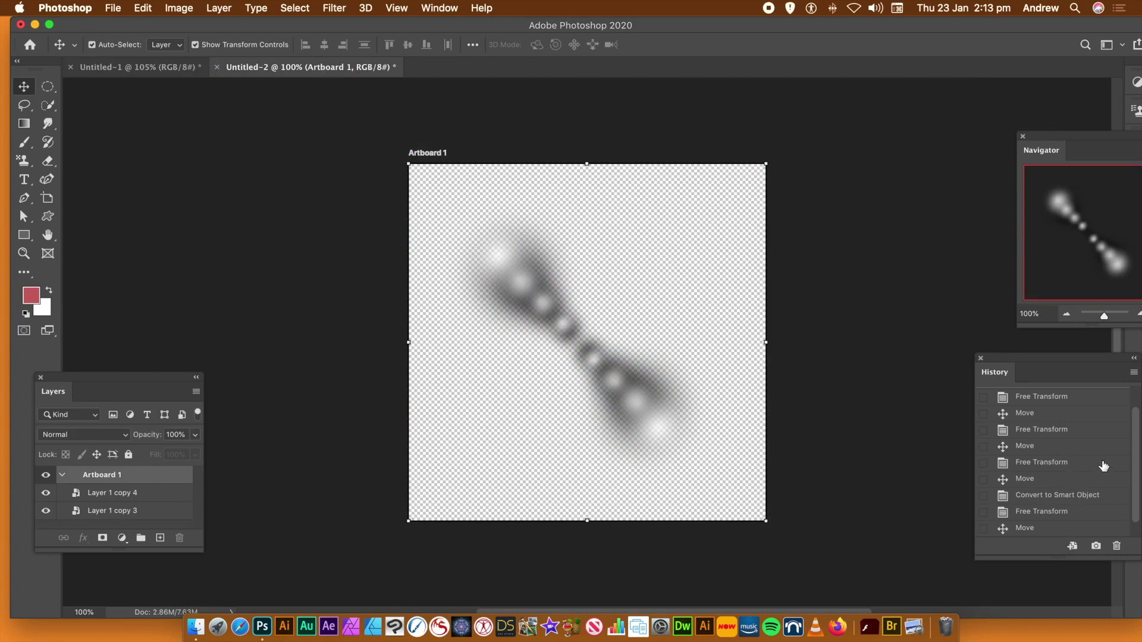
scroll(1139, 456, "up", 2)
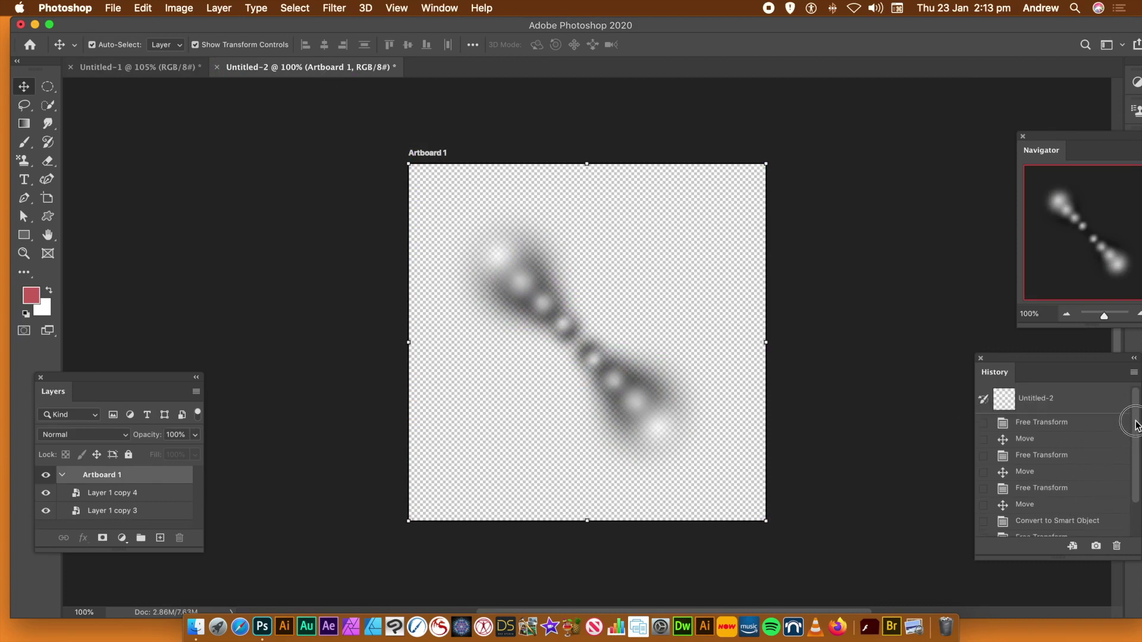
left_click(623, 403)
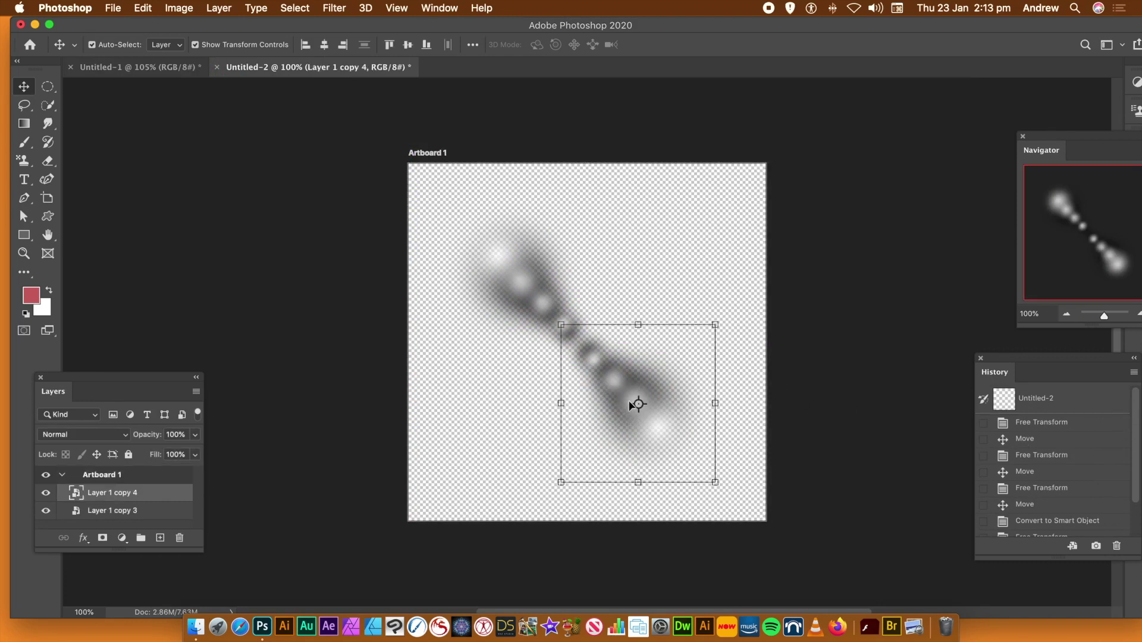
key("BackSpace")
left_click_drag(549, 306, 590, 354)
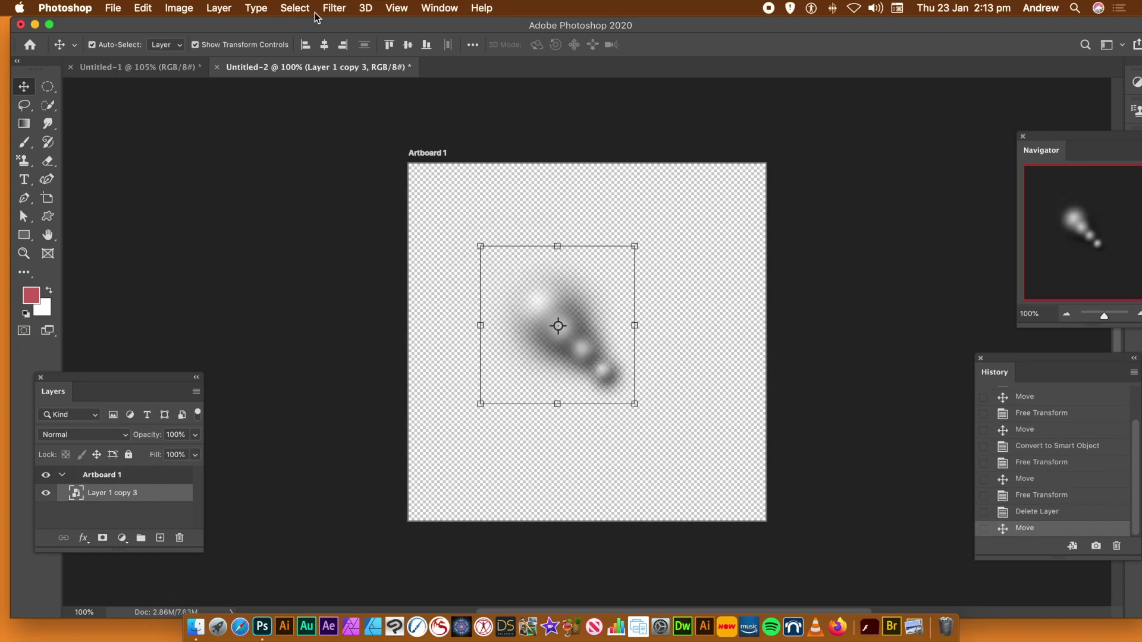
Liquify the sphere chain with a size 507 brush, stretching both ends and bending it into a curved ribbon.
left_click(334, 9)
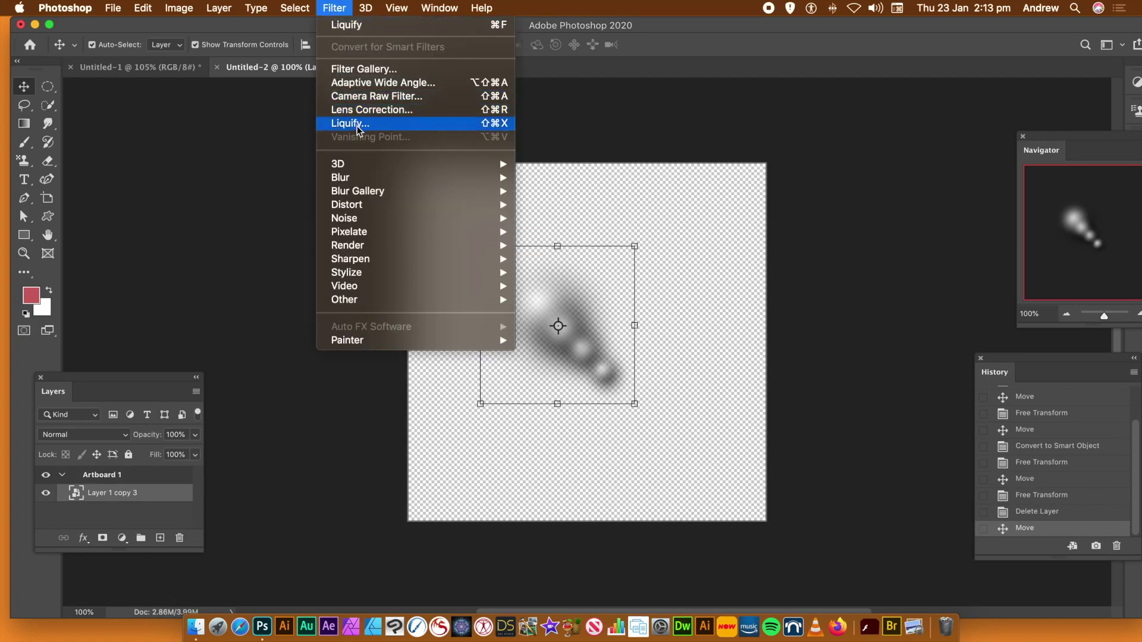
left_click(357, 125)
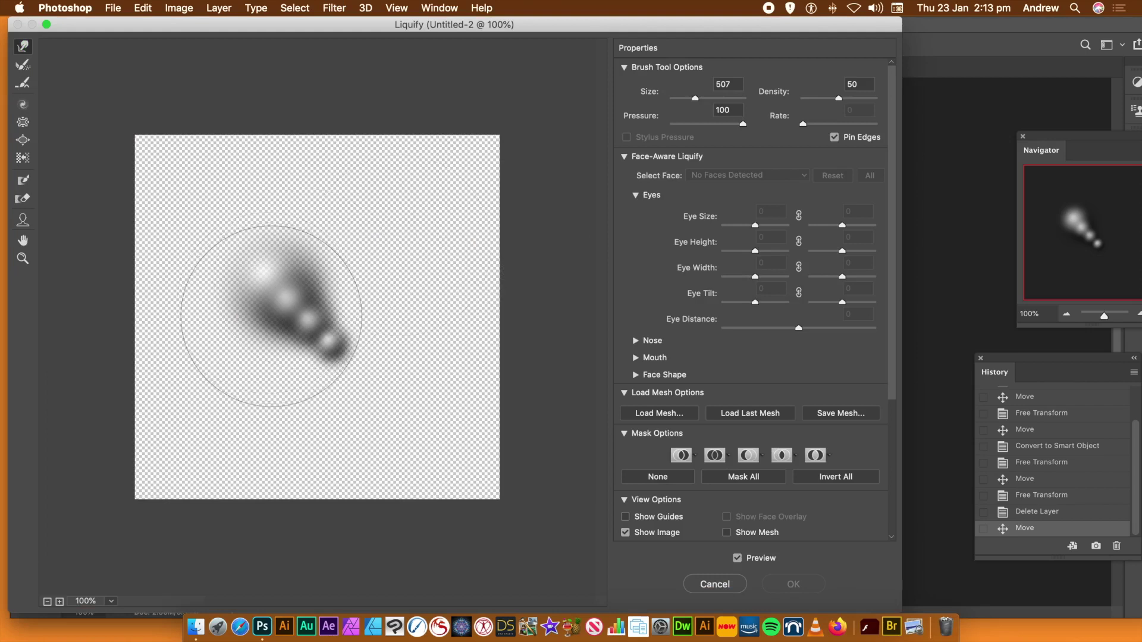
mouse_move(271, 316)
left_mouse_down()
mouse_move(279, 293)
mouse_move(303, 323)
mouse_move(195, 208)
left_mouse_up()
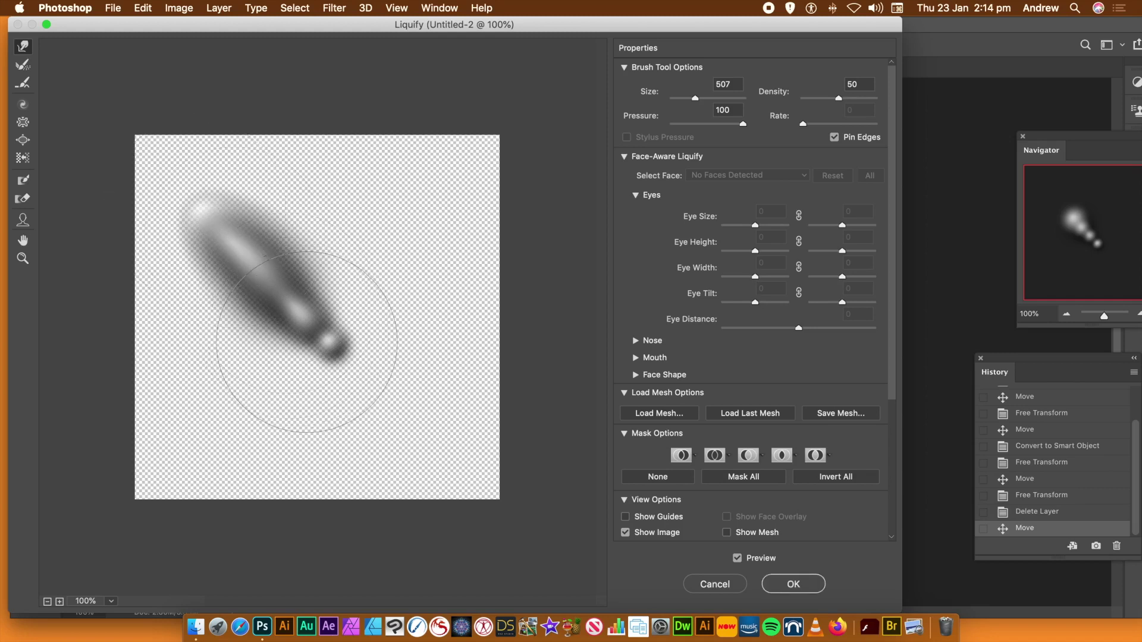
left_click_drag(316, 353, 351, 396)
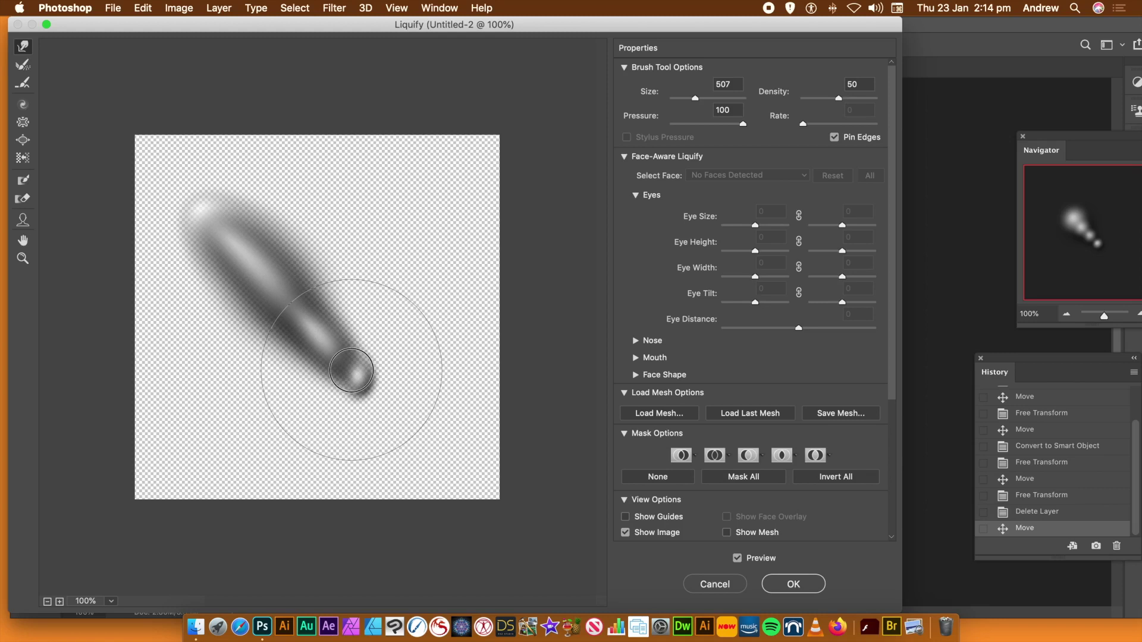
mouse_move(357, 377)
left_mouse_down()
mouse_move(404, 435)
mouse_move(331, 326)
mouse_move(281, 299)
mouse_move(239, 252)
mouse_move(206, 244)
mouse_move(155, 300)
mouse_move(213, 303)
mouse_move(254, 262)
mouse_move(273, 268)
left_mouse_up()
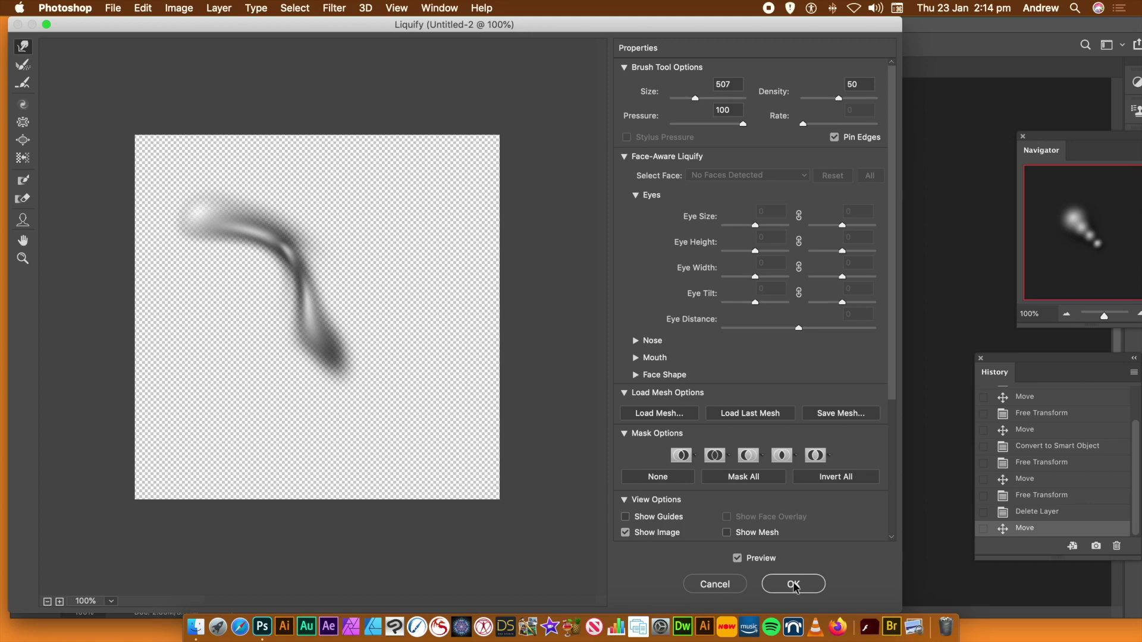
left_click(794, 586)
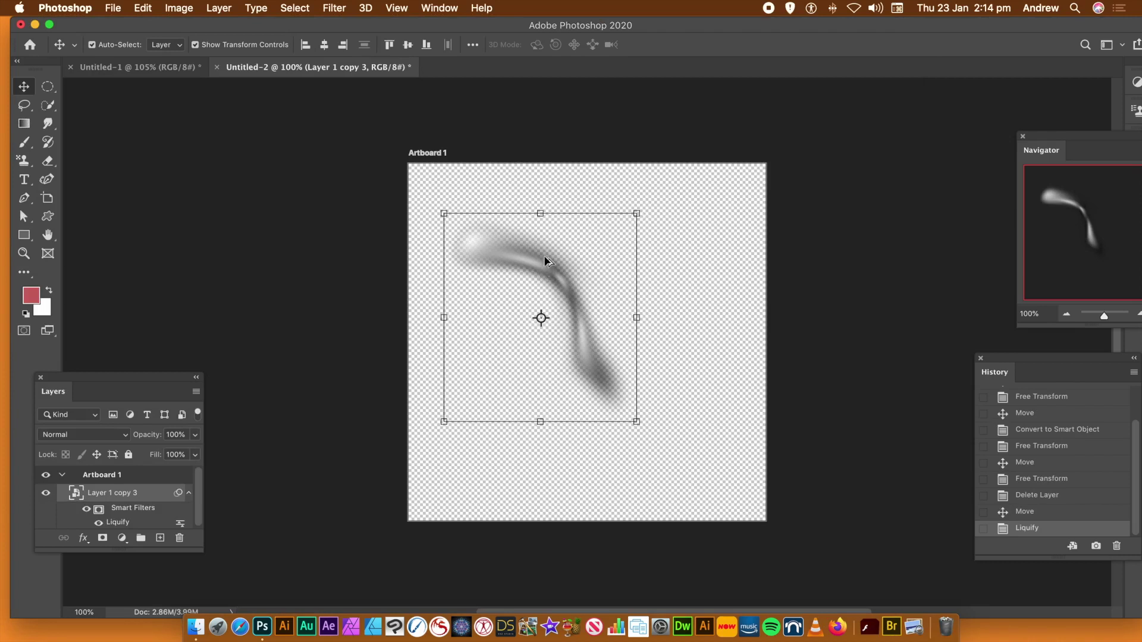
Stack three duplicates of the curved ribbon, each offset up and to the right, and select all the ribbons.
left_click_drag(535, 256, 564, 229)
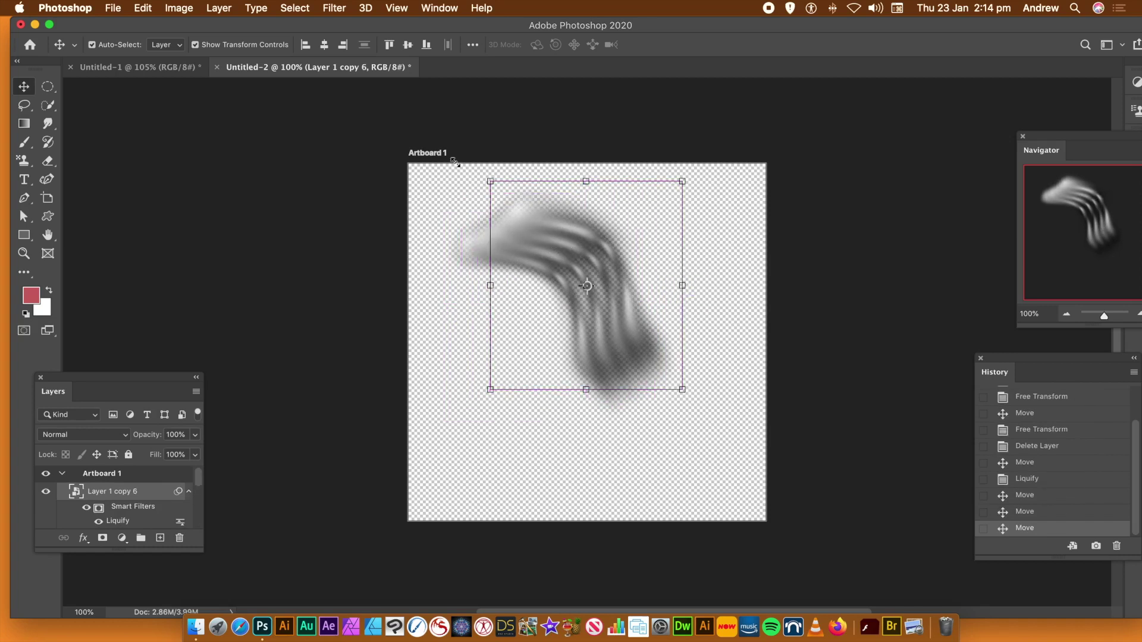
left_click(394, 145)
left_click_drag(352, 133, 459, 204)
left_click_drag(682, 422, 684, 424)
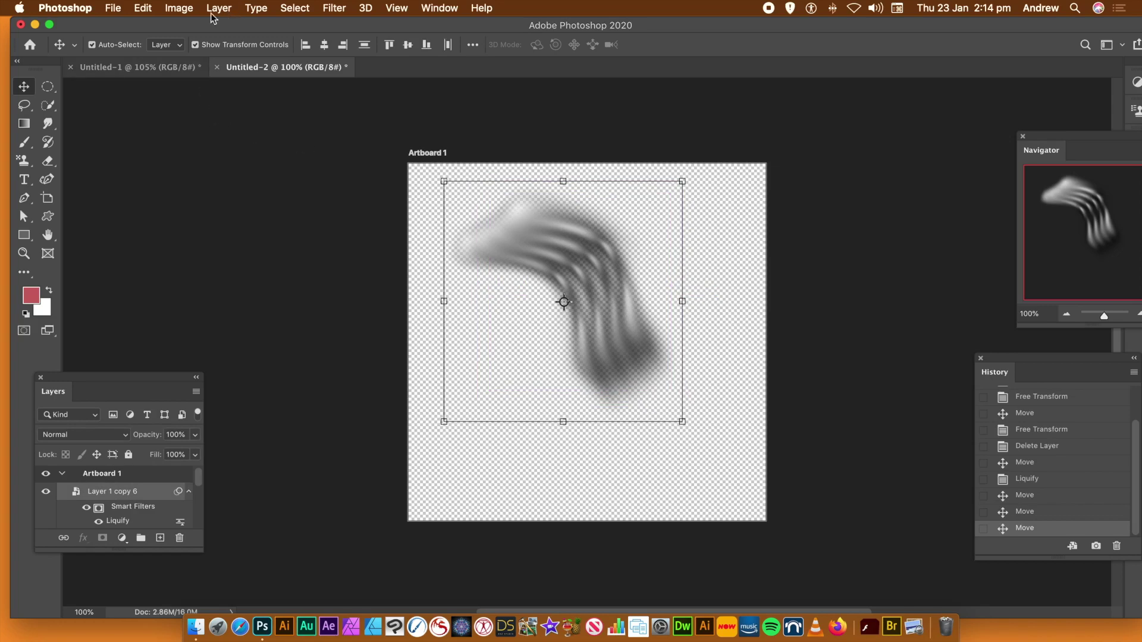
Define the stacked ribbon artwork as a new pattern, keeping the suggested name.
left_click(143, 8)
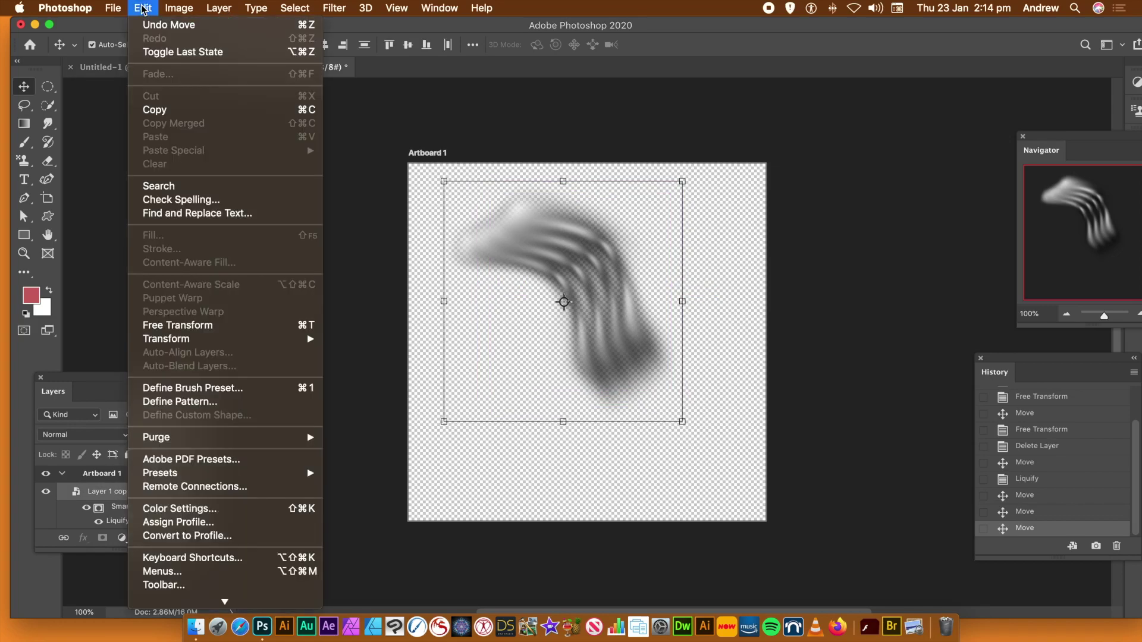
left_click(184, 403)
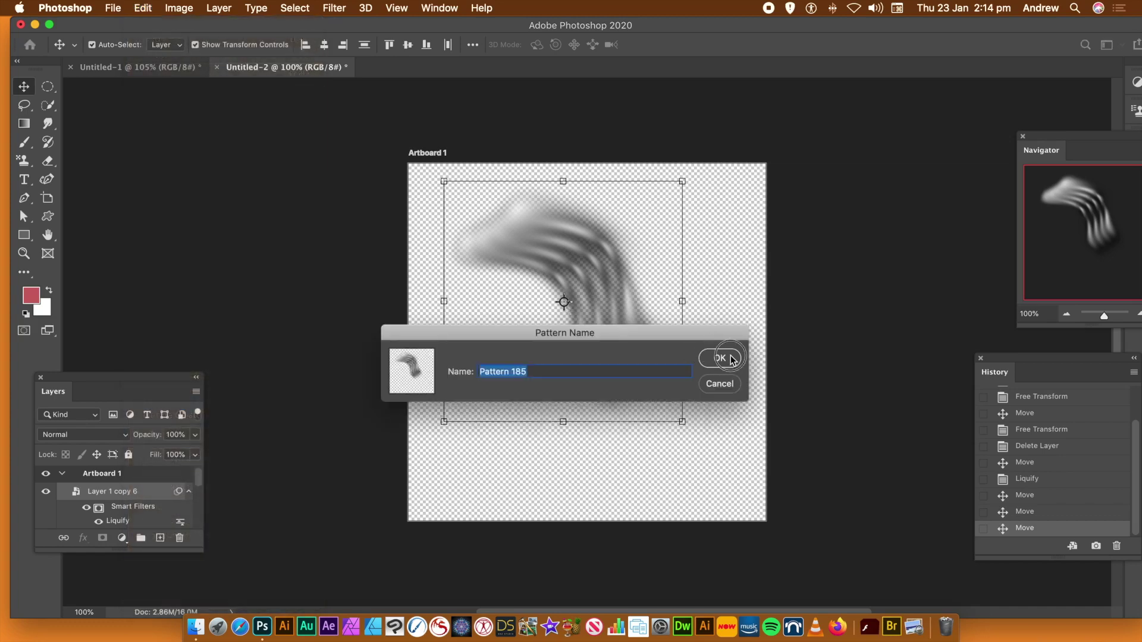
left_click(719, 359)
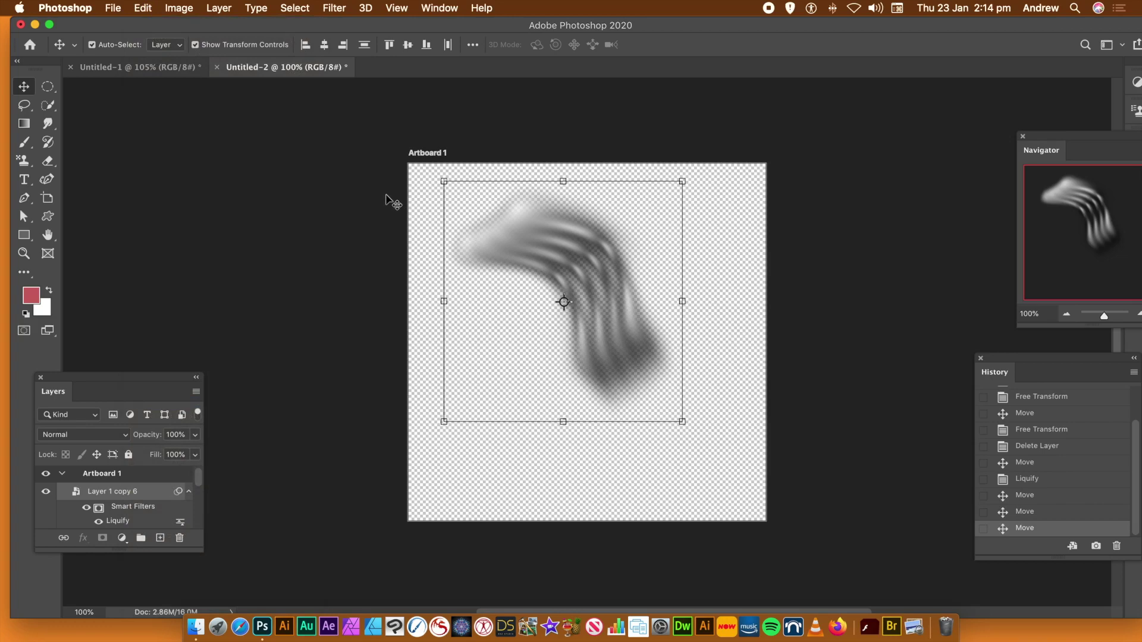
Switch to the Untitled-1 document and revert it to its initial history snapshot.
left_click(142, 68)
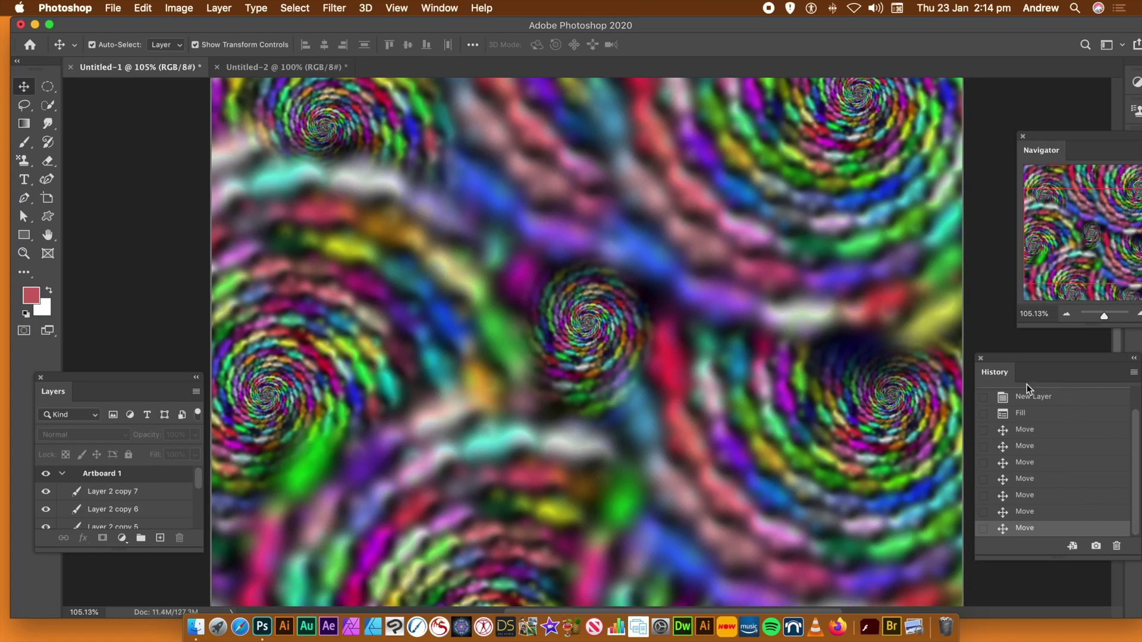
scroll(1135, 452, "up", 2)
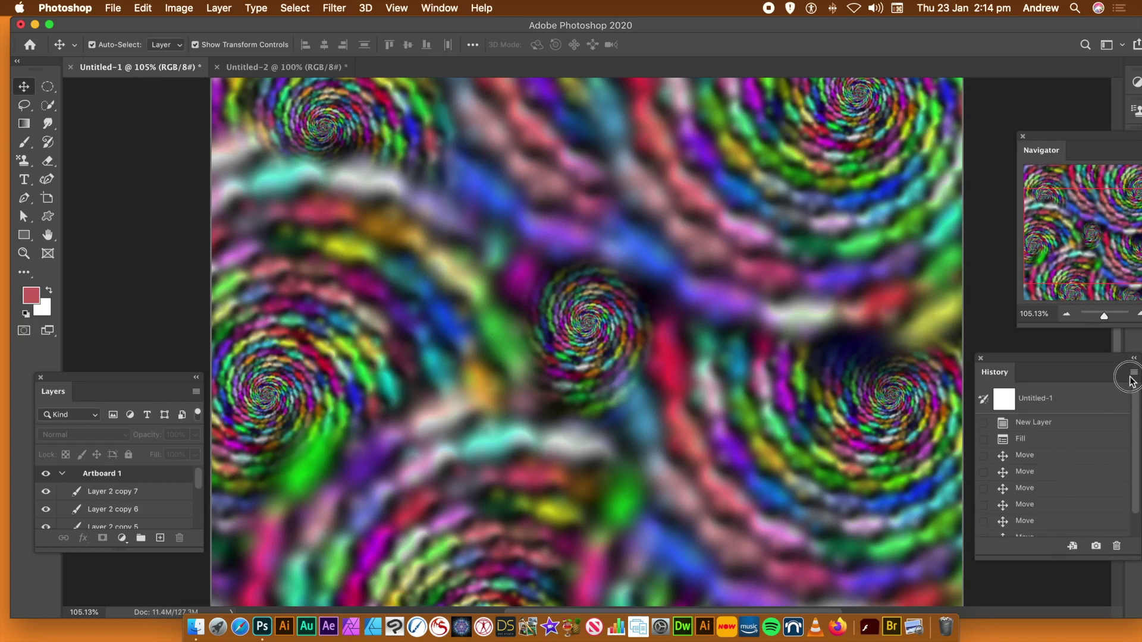
left_click(1063, 407)
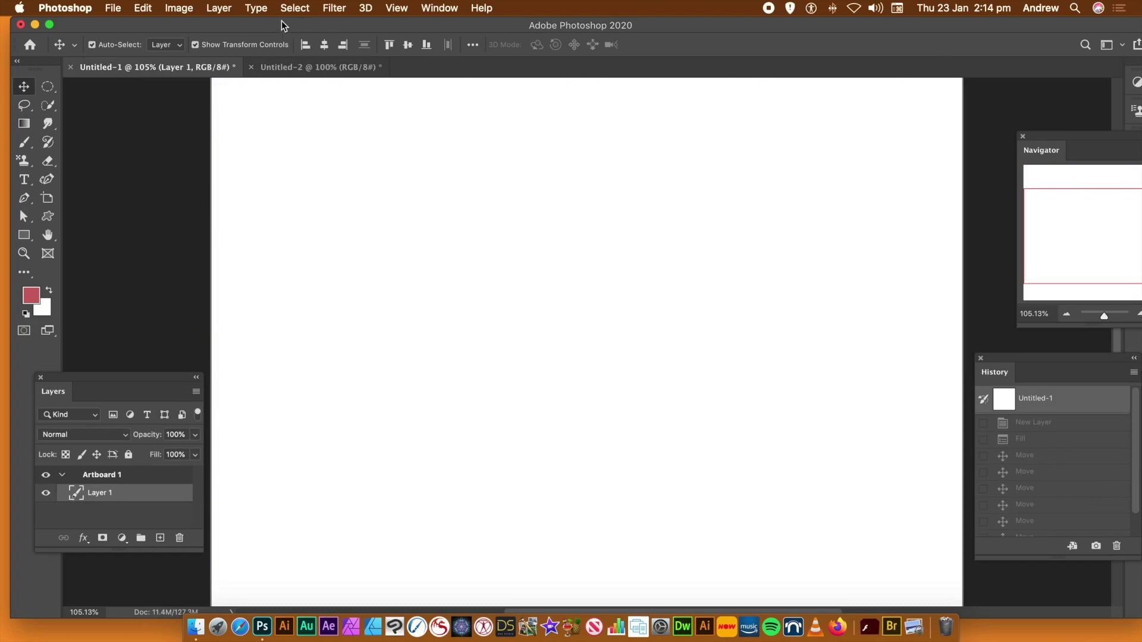
Start a scripted Symmetry Fill on Layer 1 using the newly defined curved ribbon as the custom pattern.
left_click(143, 8)
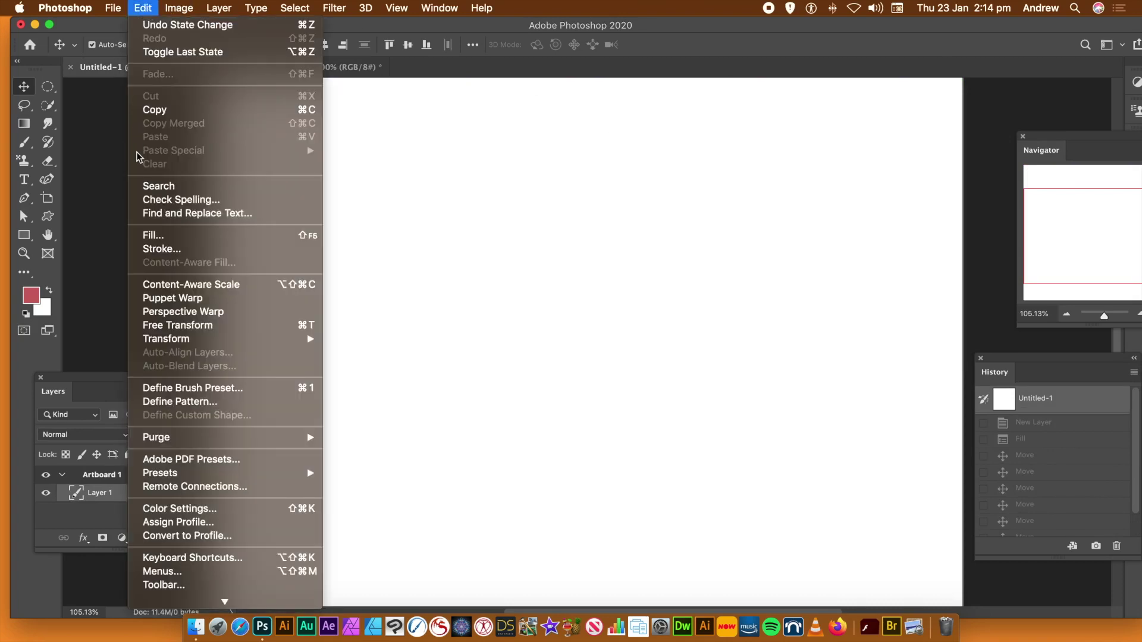
left_click(154, 235)
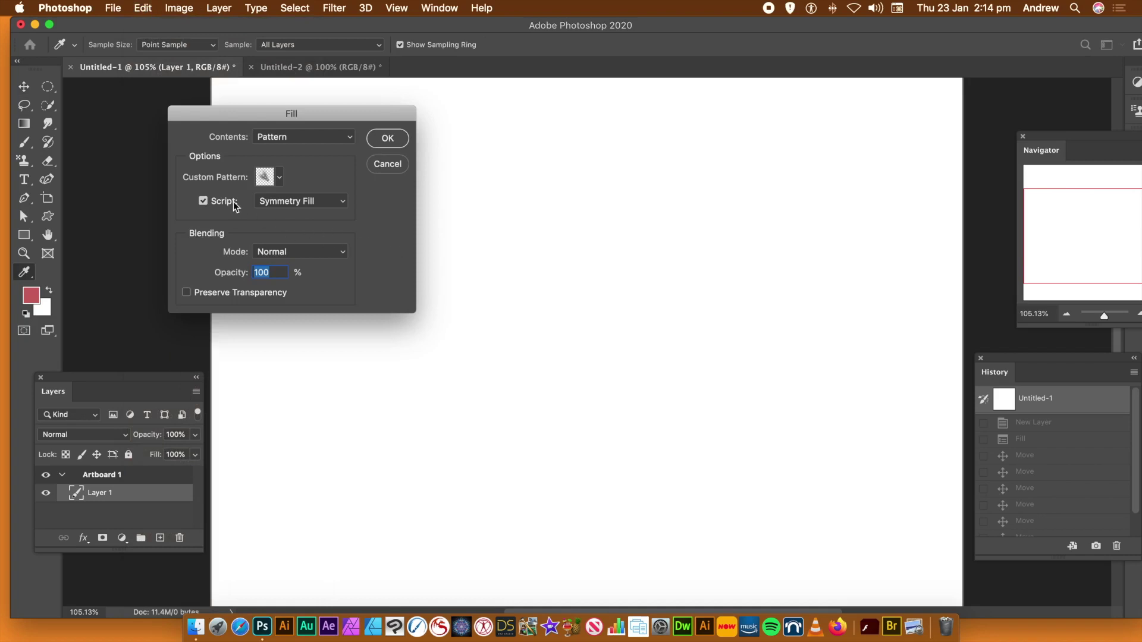
left_click(279, 177)
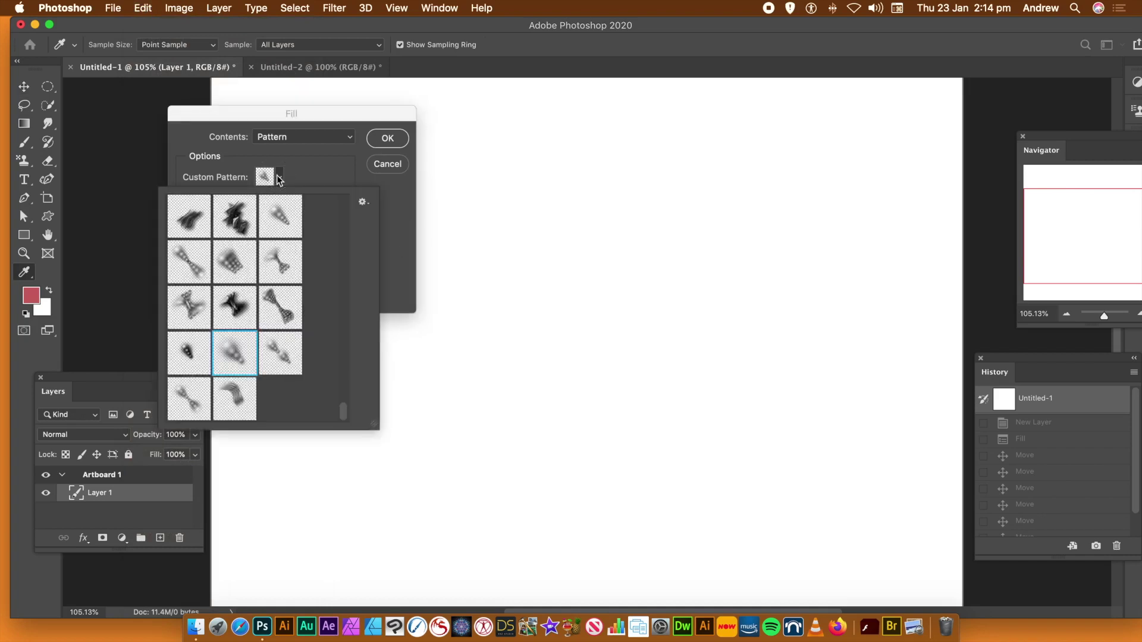
left_click(238, 396)
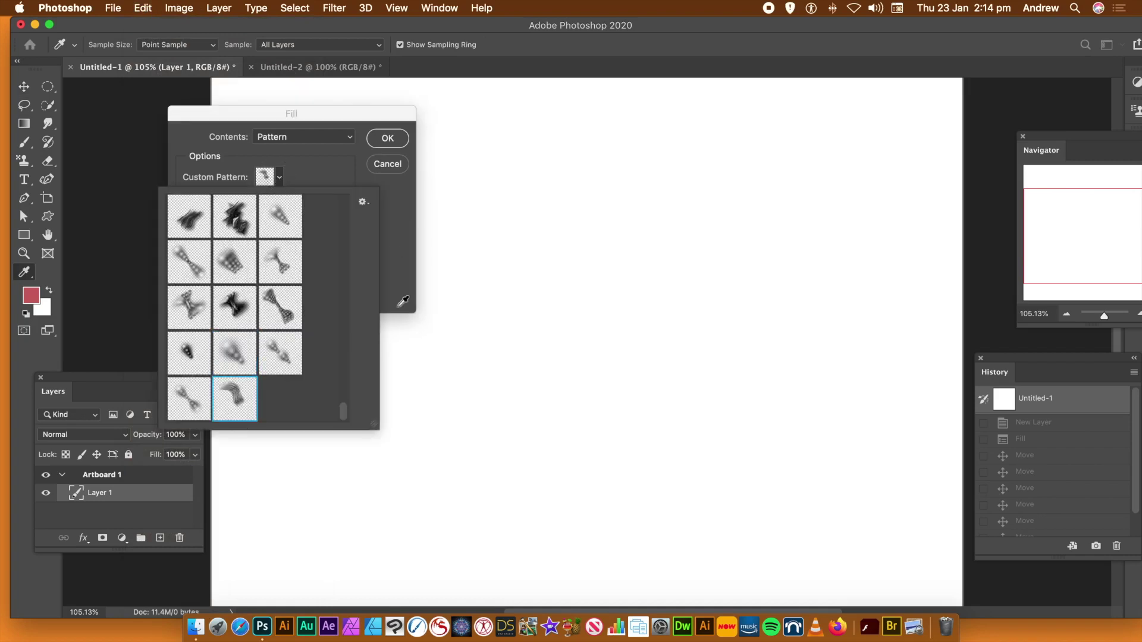
left_click(396, 266)
left_click(383, 143)
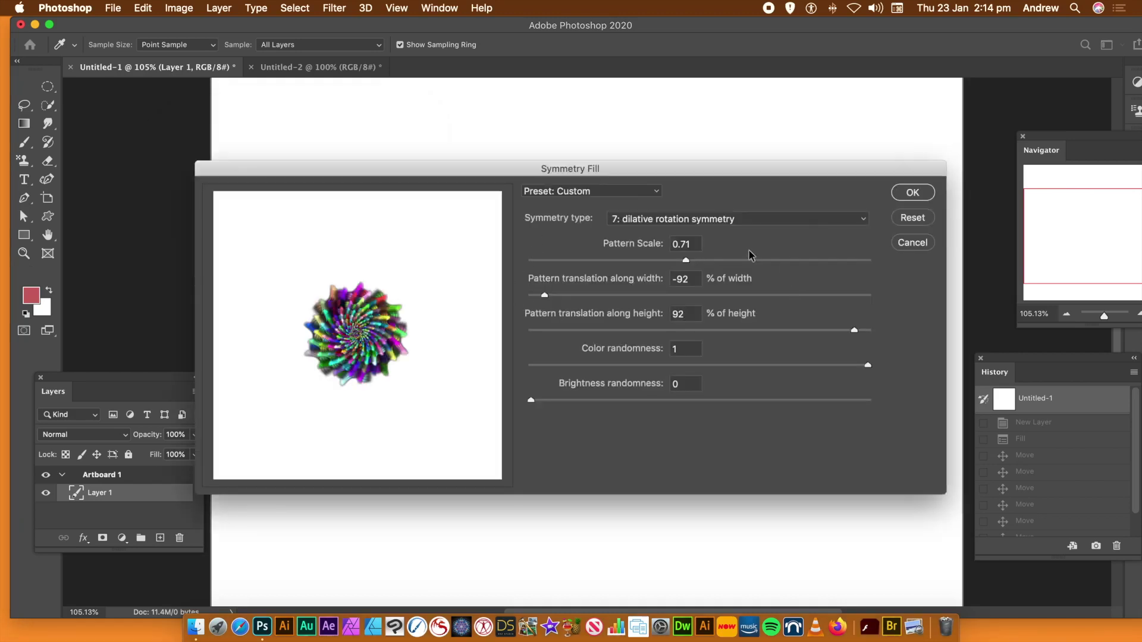
Apply the dilative rotation symmetry fill with pattern scale 1.25 and pattern translation along height at -20%.
left_click(780, 260)
mouse_move(779, 261)
left_mouse_down()
mouse_move(817, 261)
mouse_move(800, 261)
left_mouse_up()
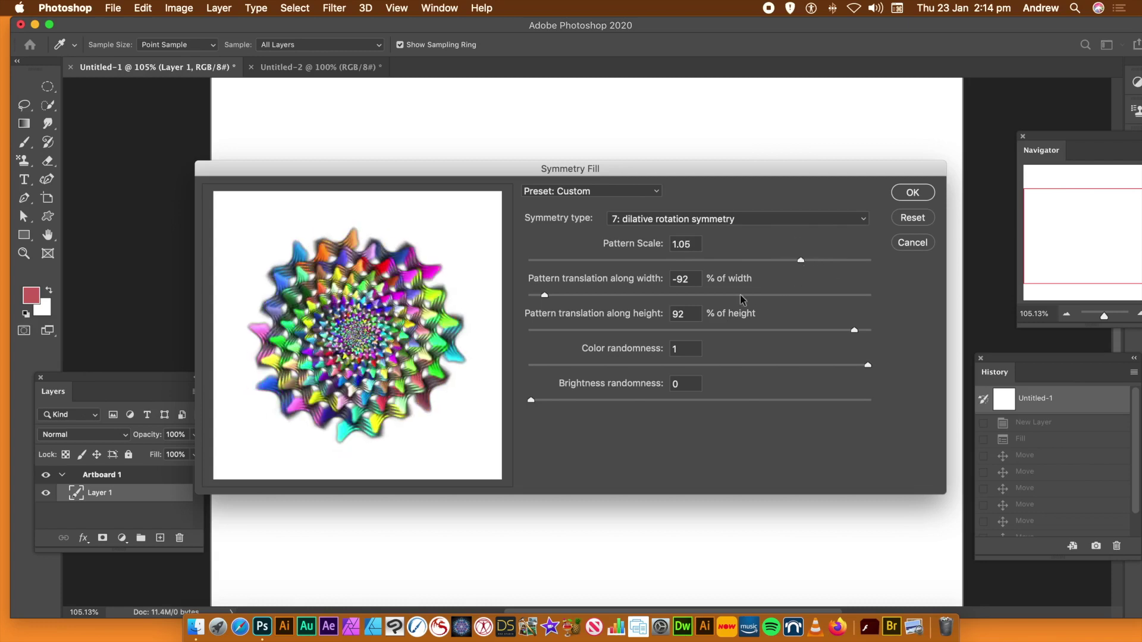
left_click_drag(840, 331, 744, 332)
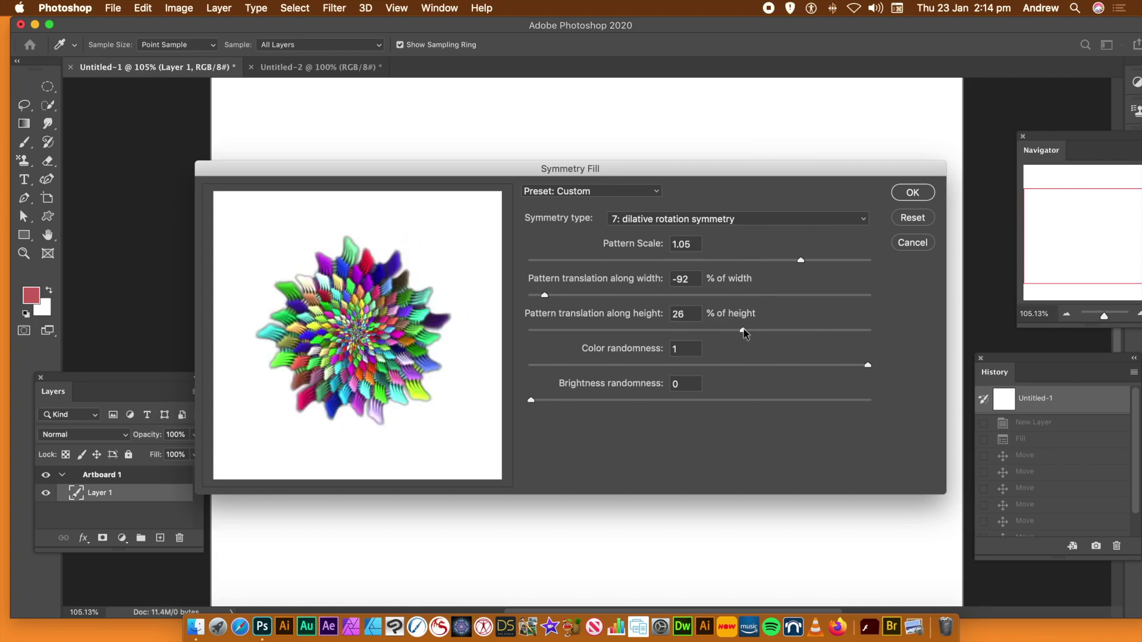
left_click_drag(802, 260, 868, 260)
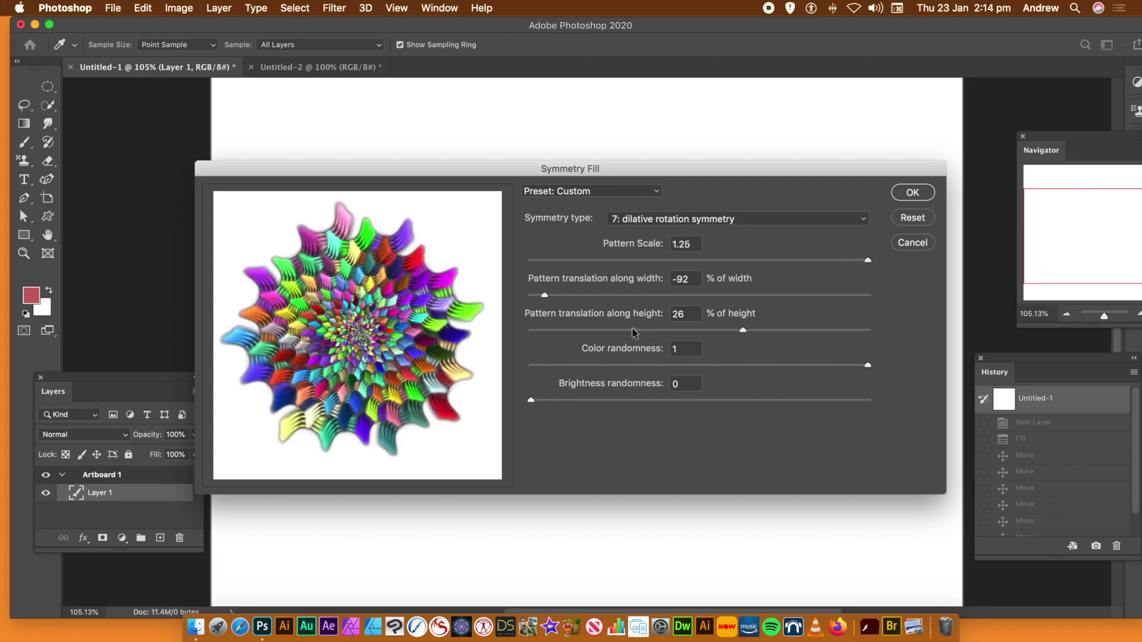
left_click_drag(630, 331, 666, 331)
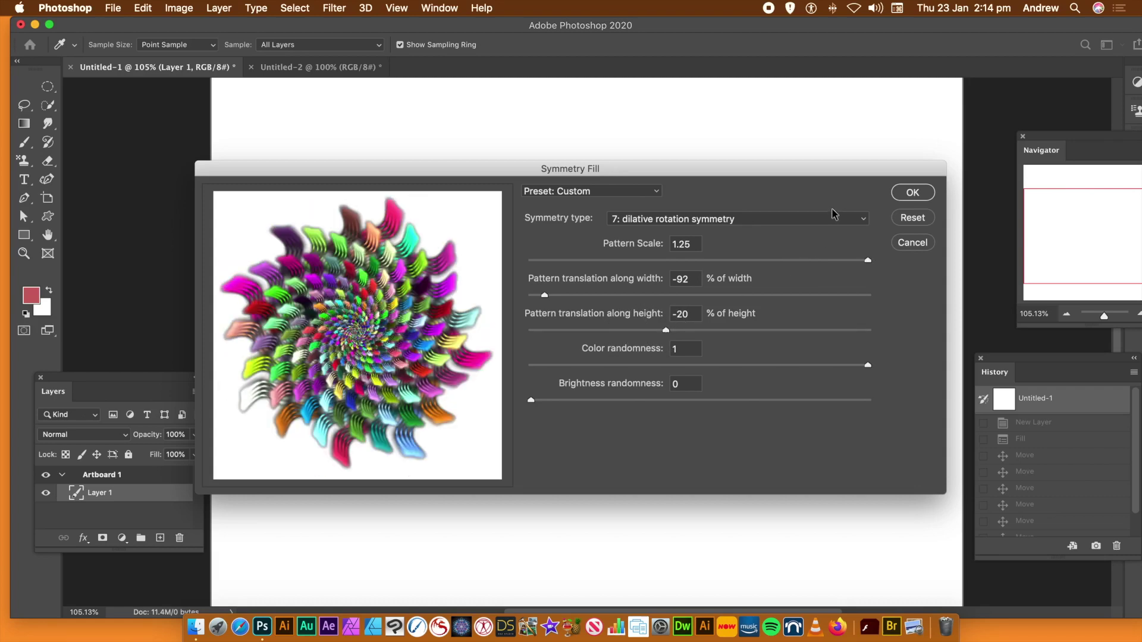
left_click(910, 192)
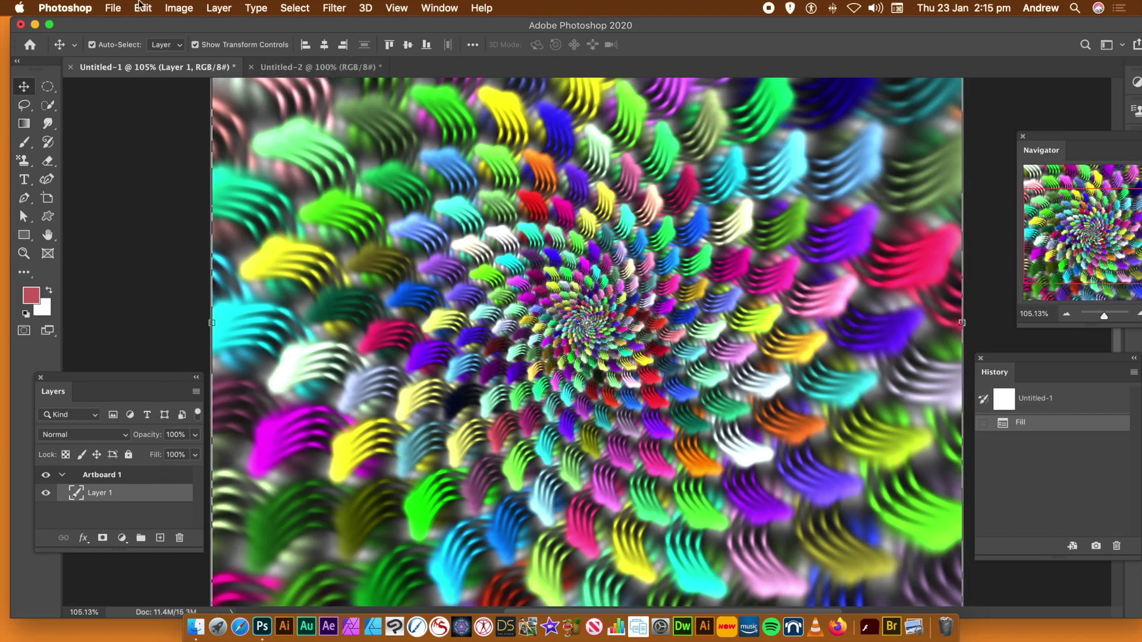
Undo the ribbon fill and refill the layer with the same pattern, setting pattern translation along width to -29%.
left_click(153, 12)
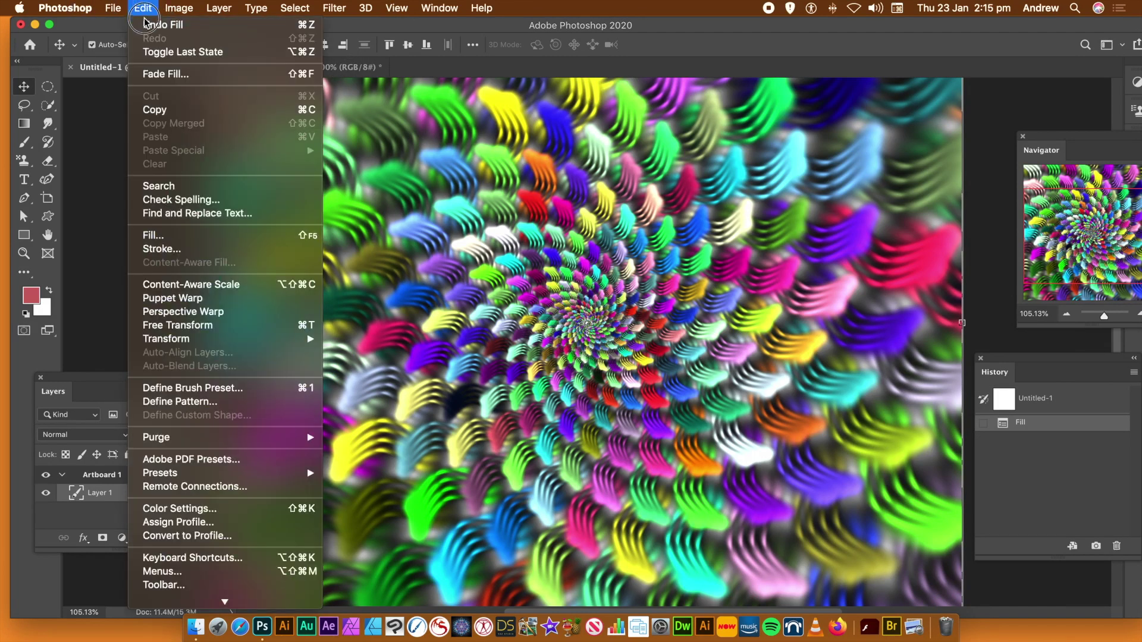
left_click(149, 22)
left_click(145, 12)
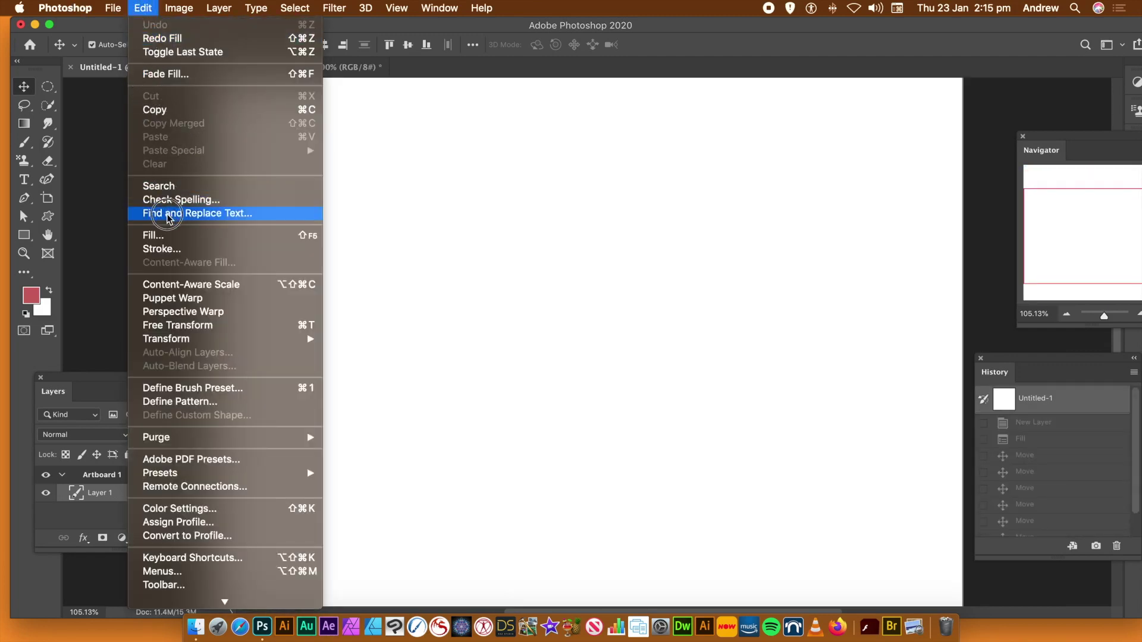
left_click(189, 231)
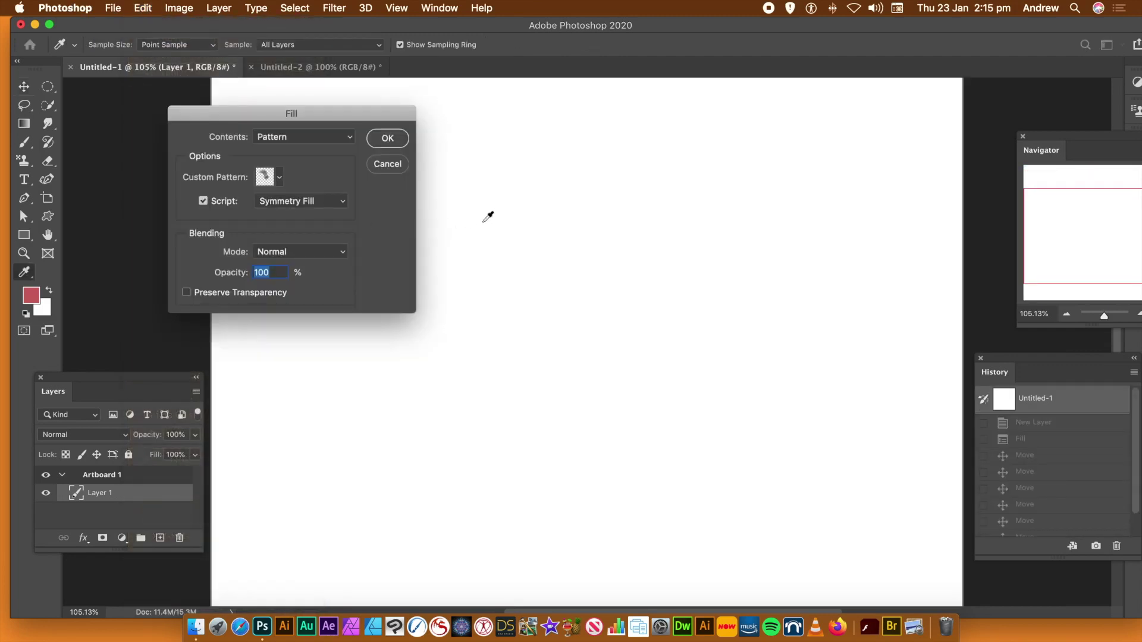
left_click(279, 178)
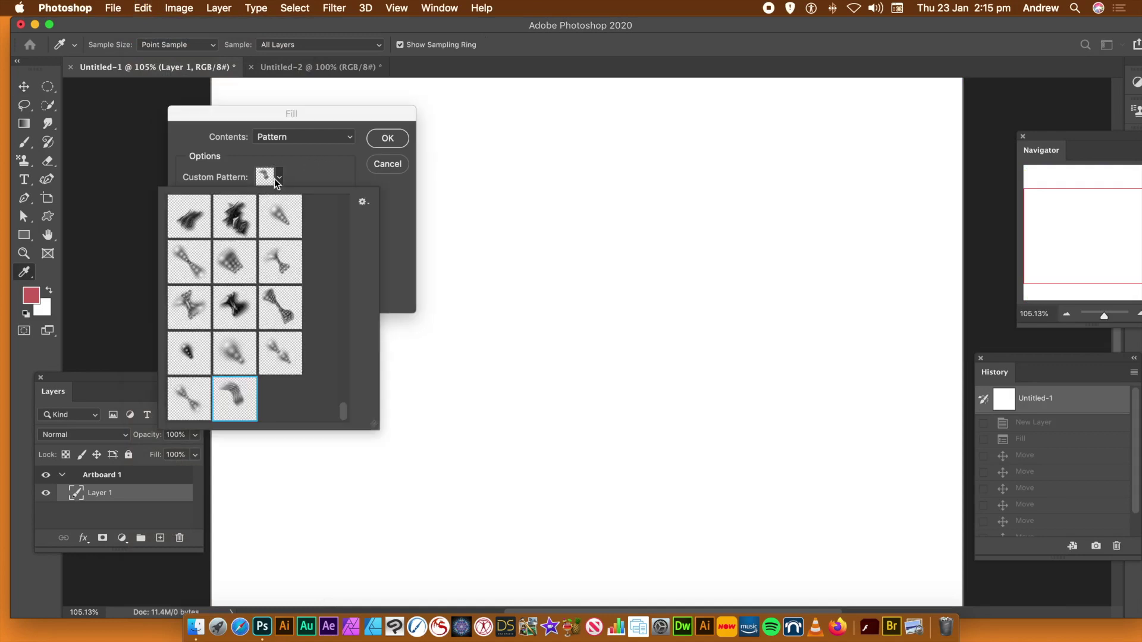
left_click(360, 152)
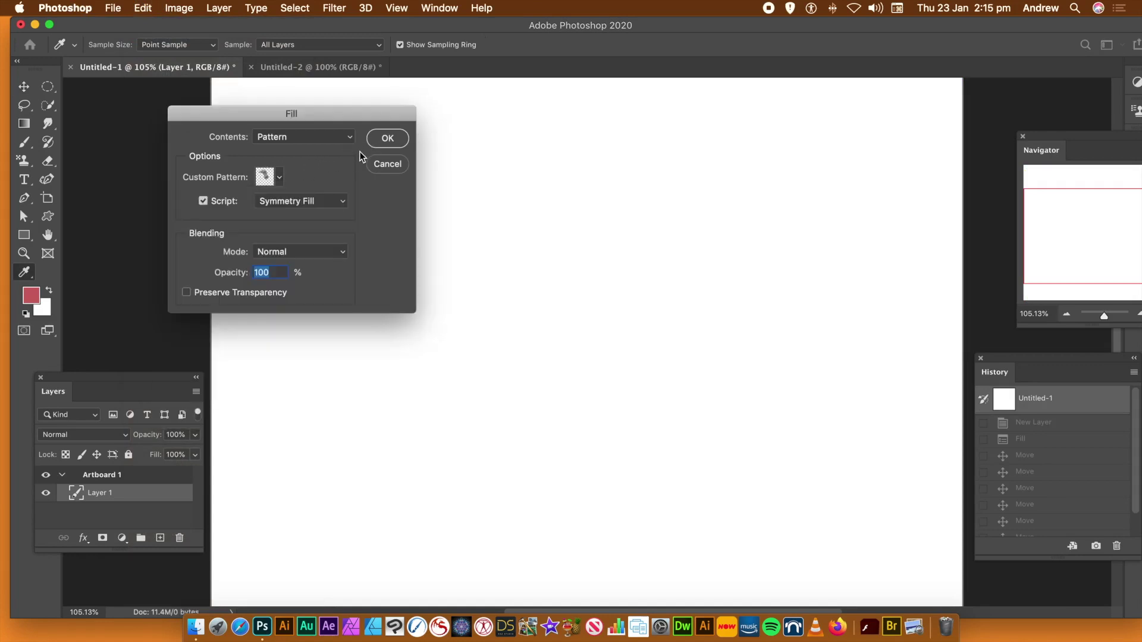
key("Return")
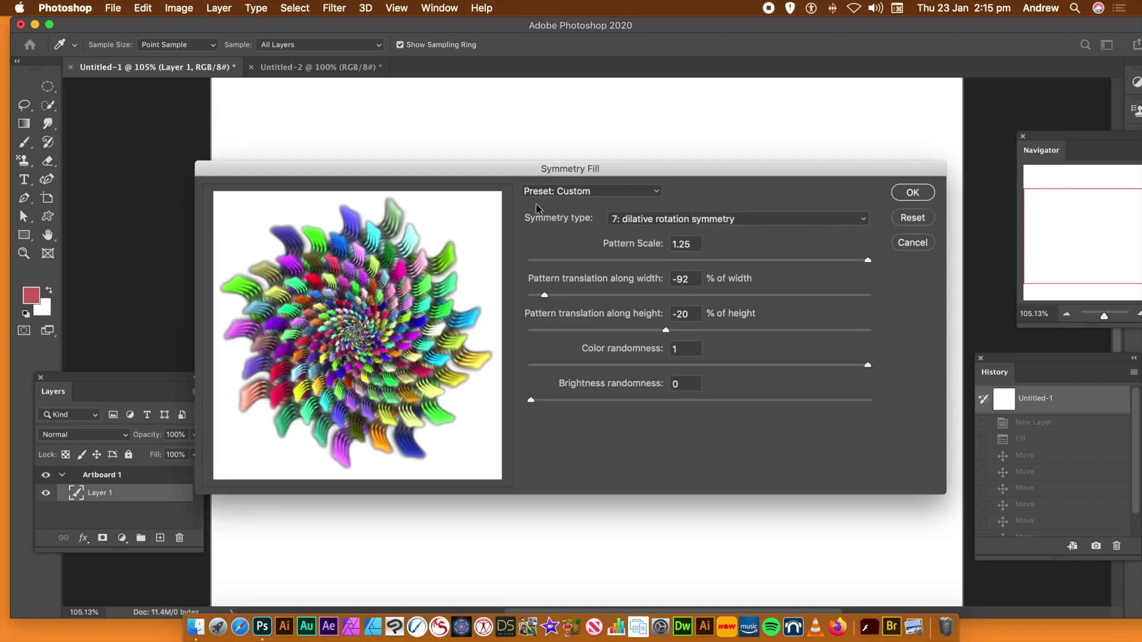
left_click(645, 295)
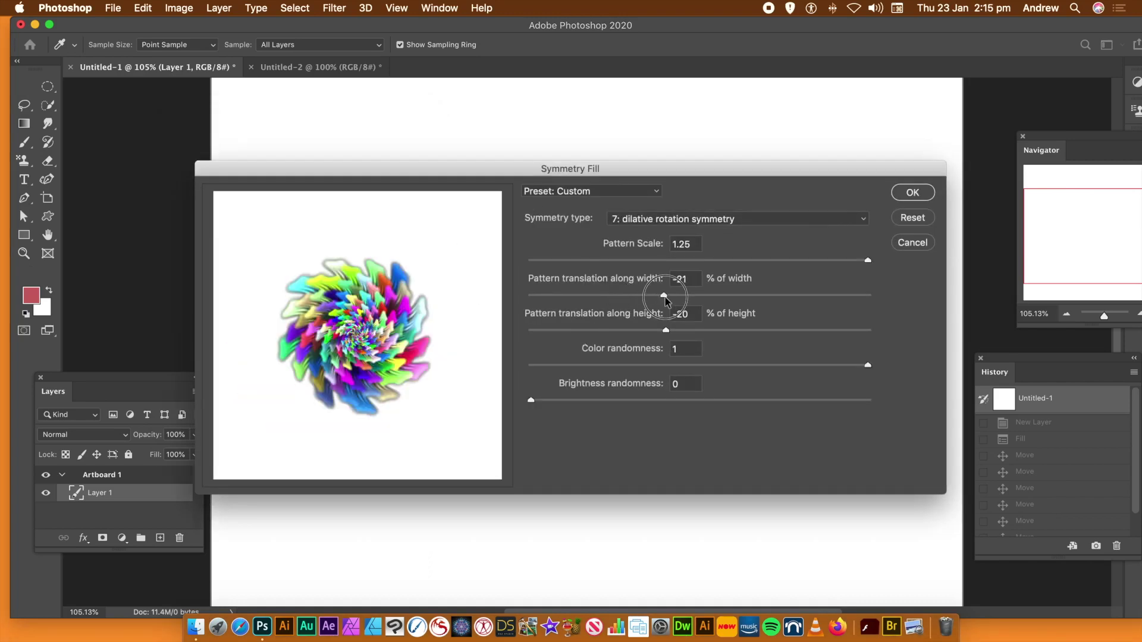
left_click_drag(656, 297, 652, 297)
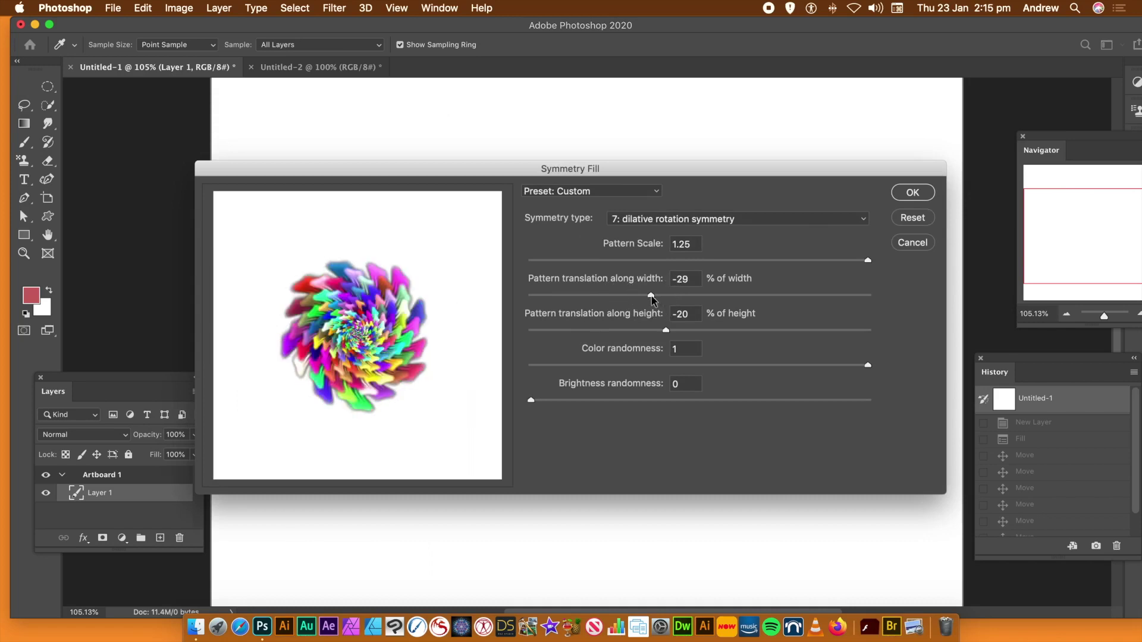
left_click(910, 192)
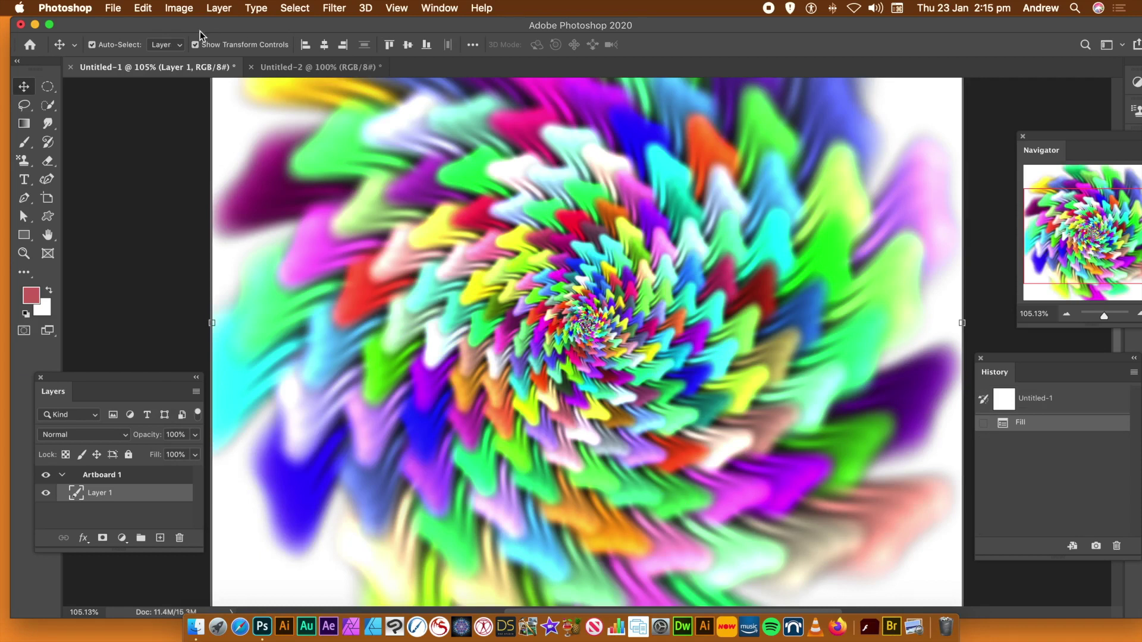
Undo the last fill and refill the layer with the ribbon pattern, setting pattern translation to 78% of width and 73% of height.
left_click(143, 7)
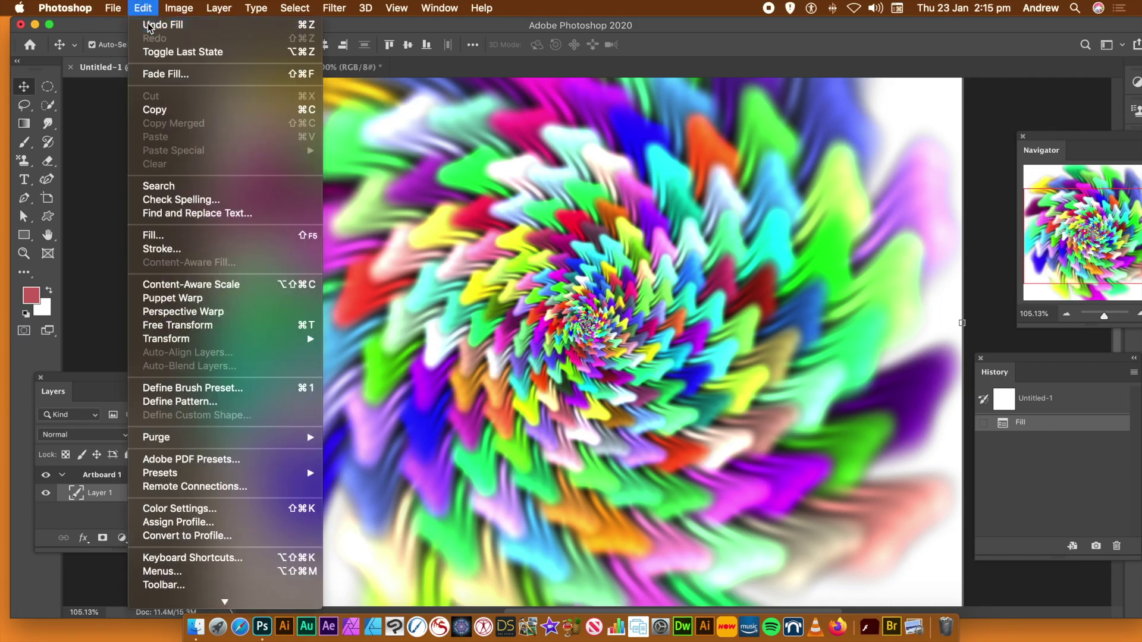
left_click(156, 24)
left_click(143, 8)
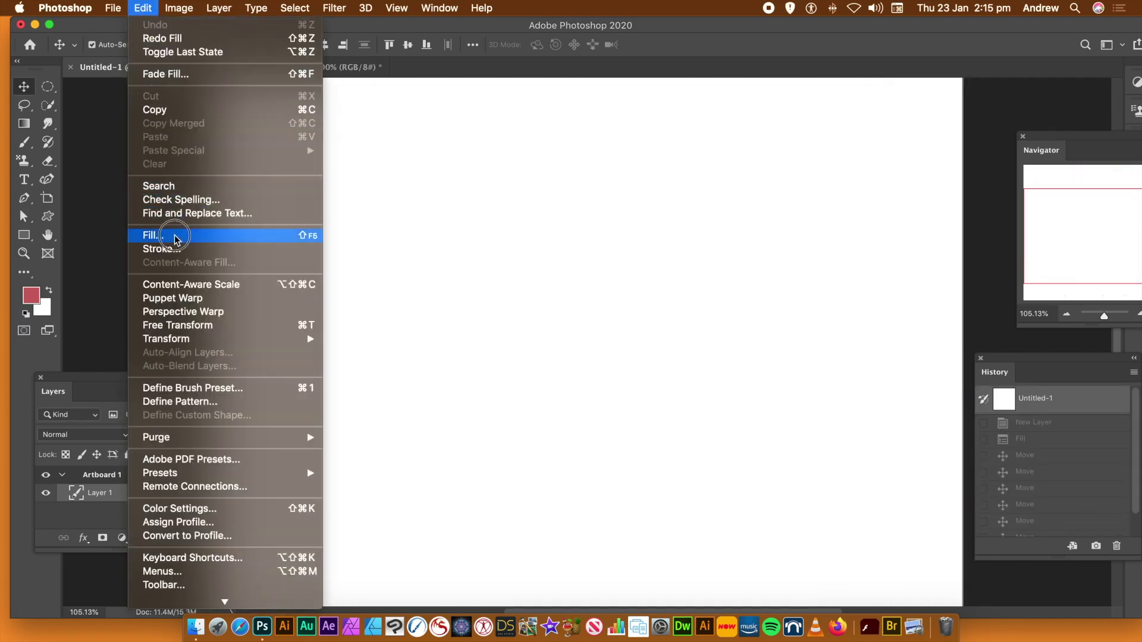
left_click(205, 237)
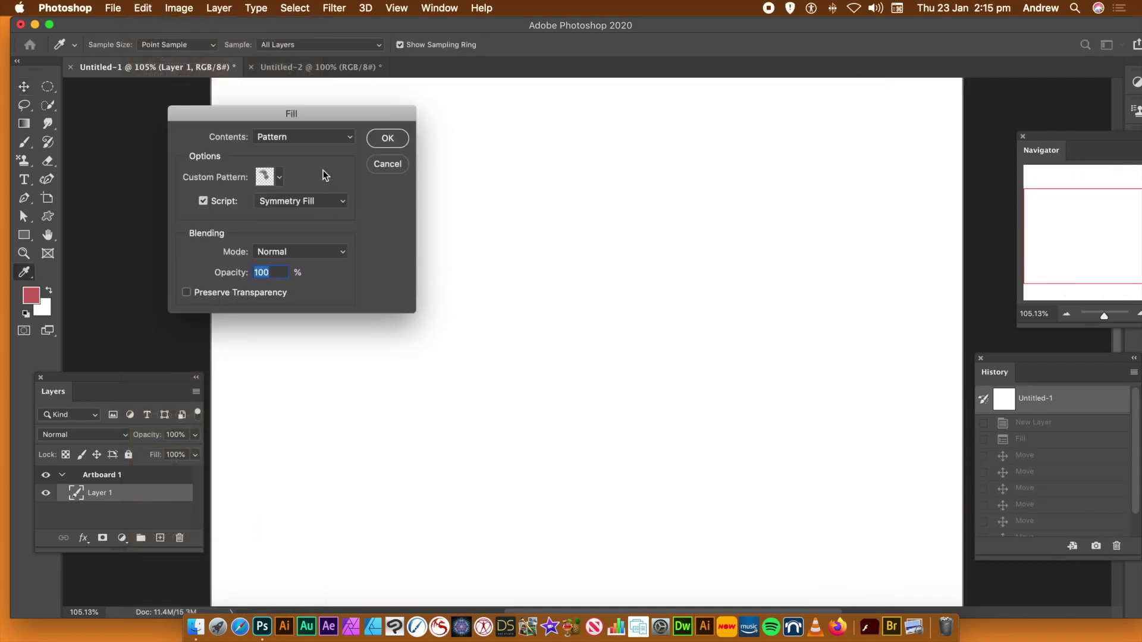
left_click(390, 139)
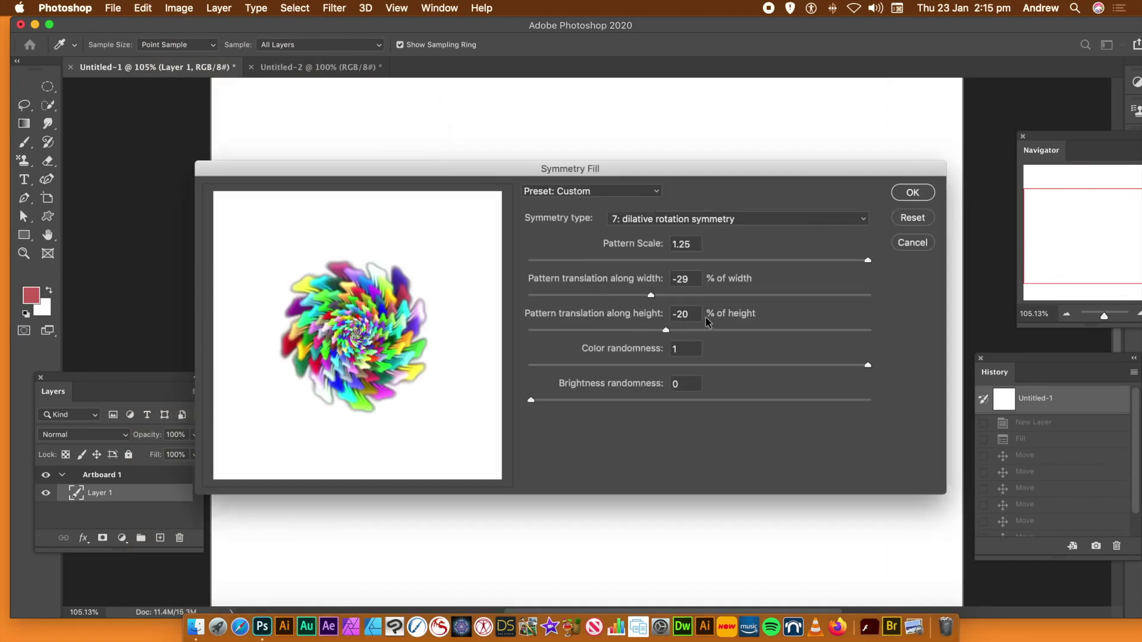
left_click(746, 296)
left_click_drag(746, 296, 790, 296)
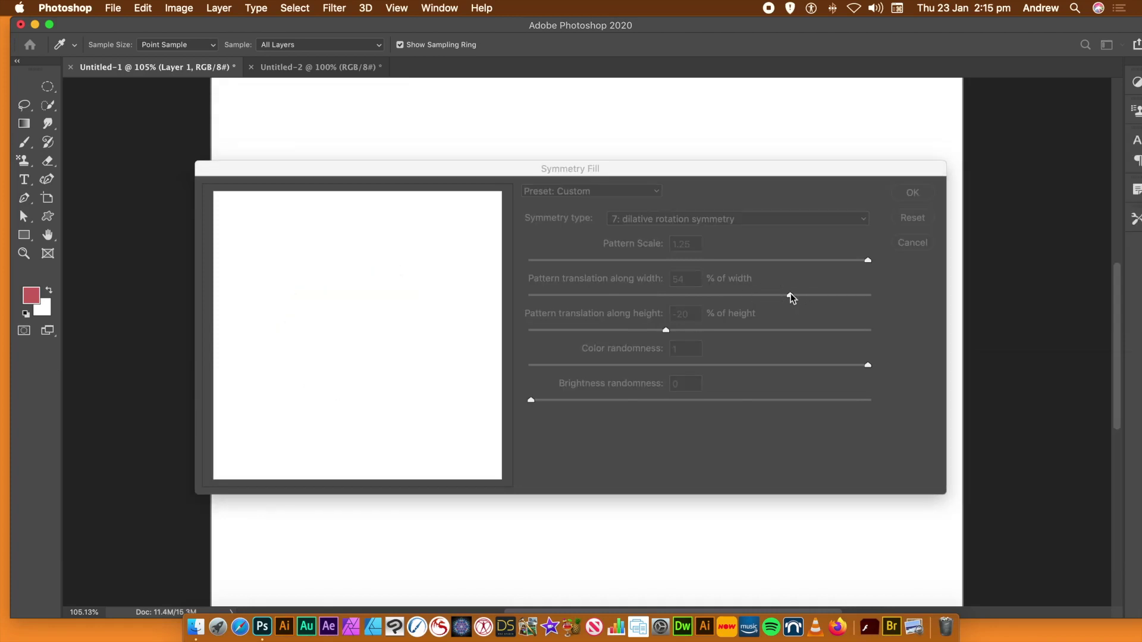
left_click_drag(795, 295, 848, 297)
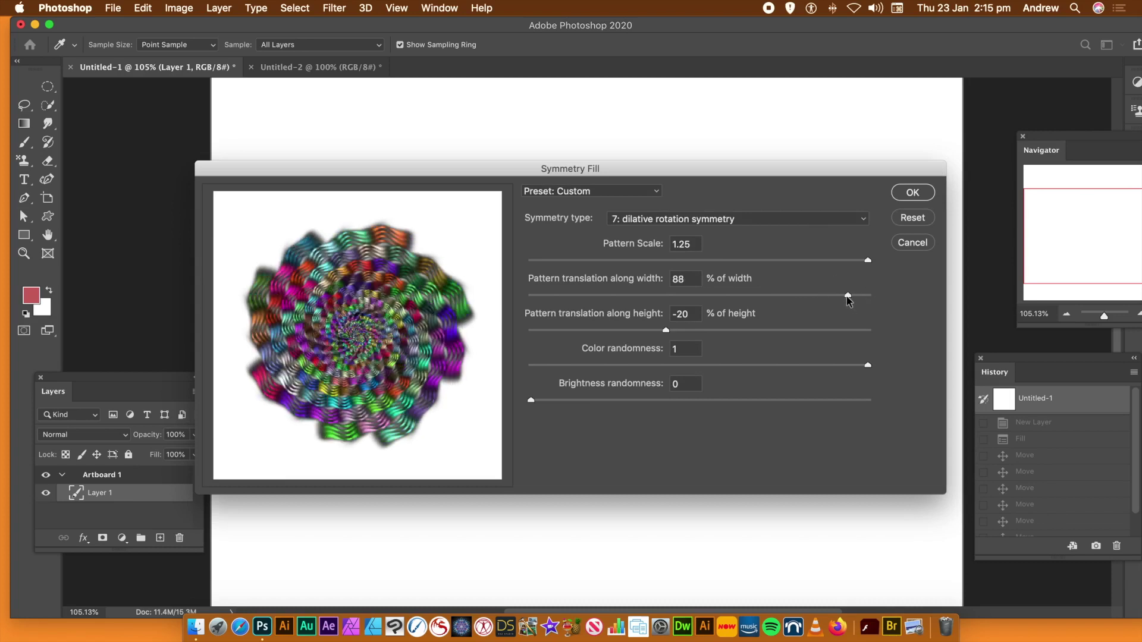
left_click_drag(830, 297, 823, 330)
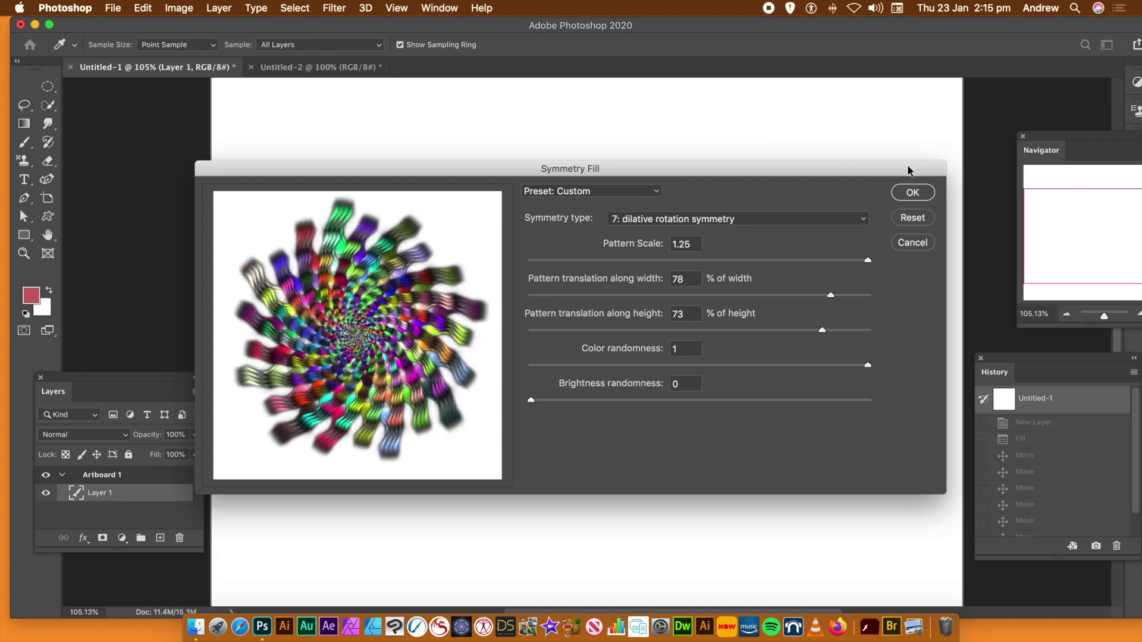
left_click(913, 192)
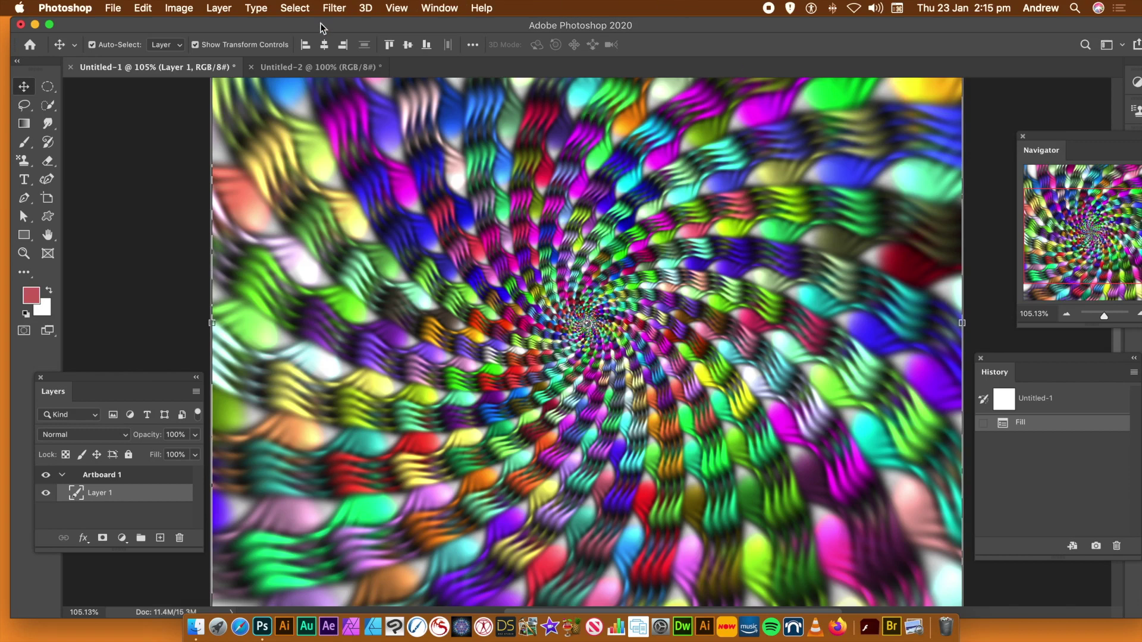
Apply the Oil Paint filter to the spiral fill, keeping the current brush settings and Lighting off.
left_click(335, 8)
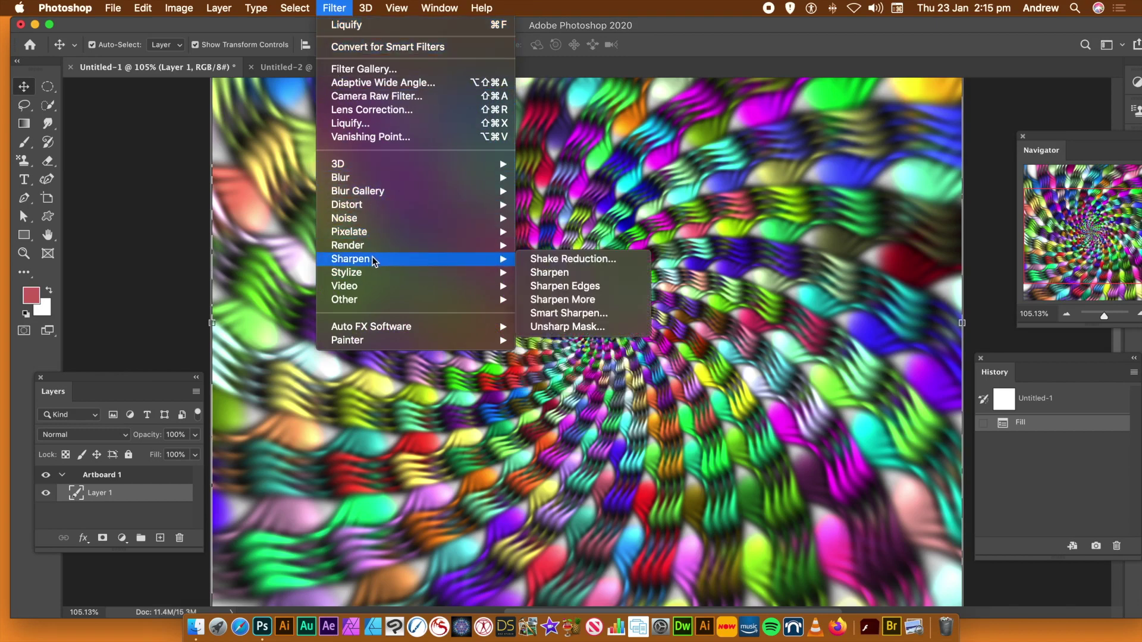
mouse_move(372, 273)
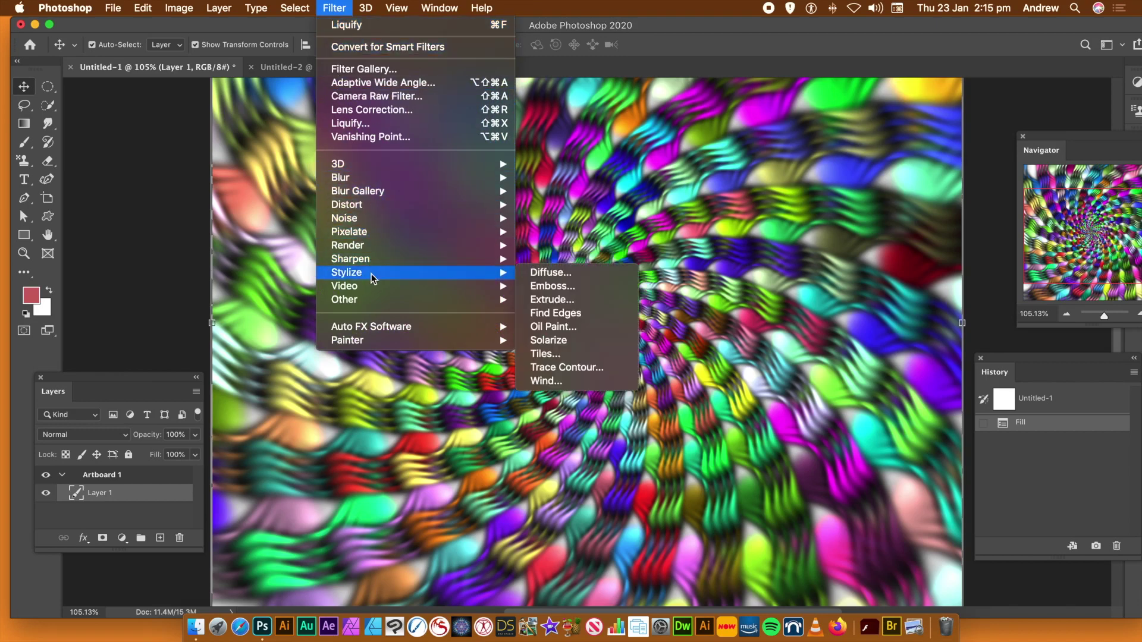
left_click(580, 328)
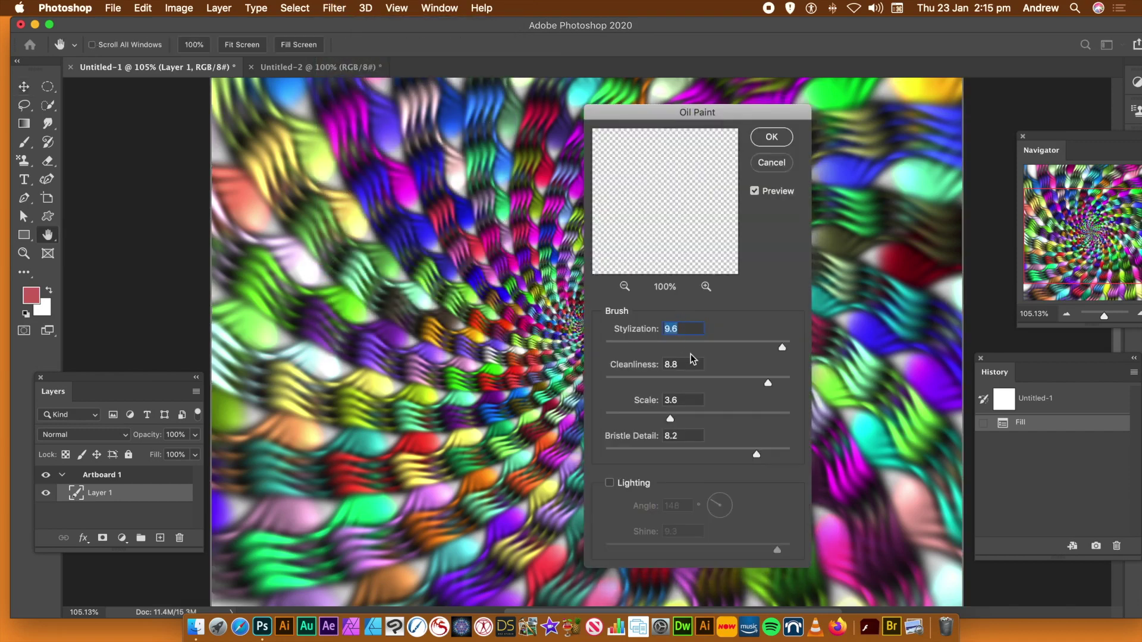
left_click(773, 140)
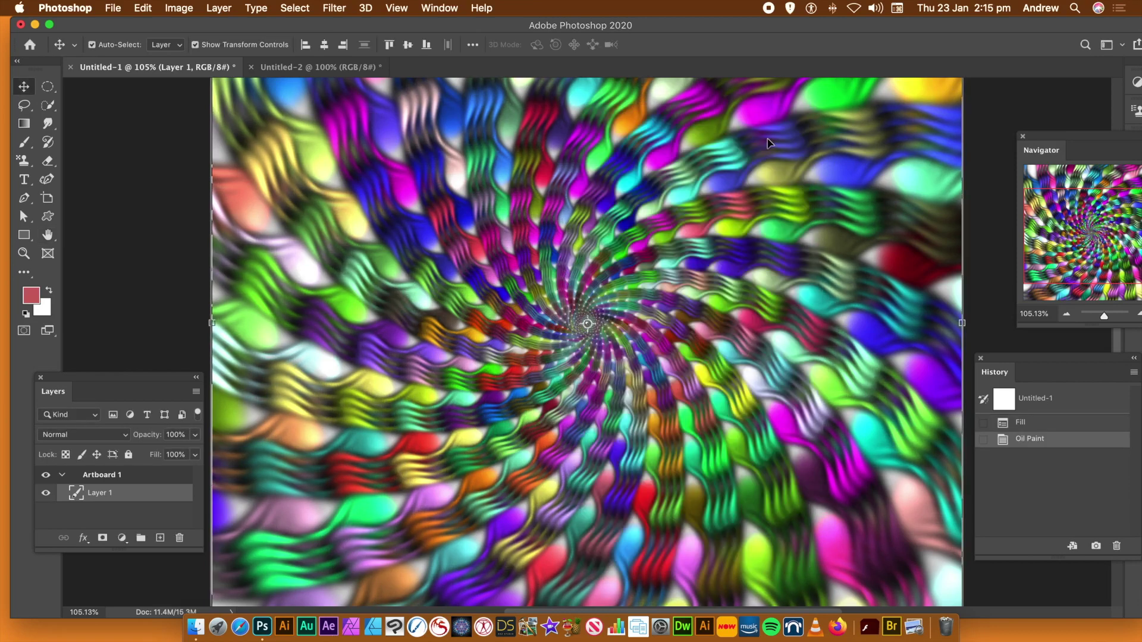
Reapply the Oil Paint filter to the spiral layer and adjust its Vibrance to +33 and Saturation to +49.
left_click(334, 8)
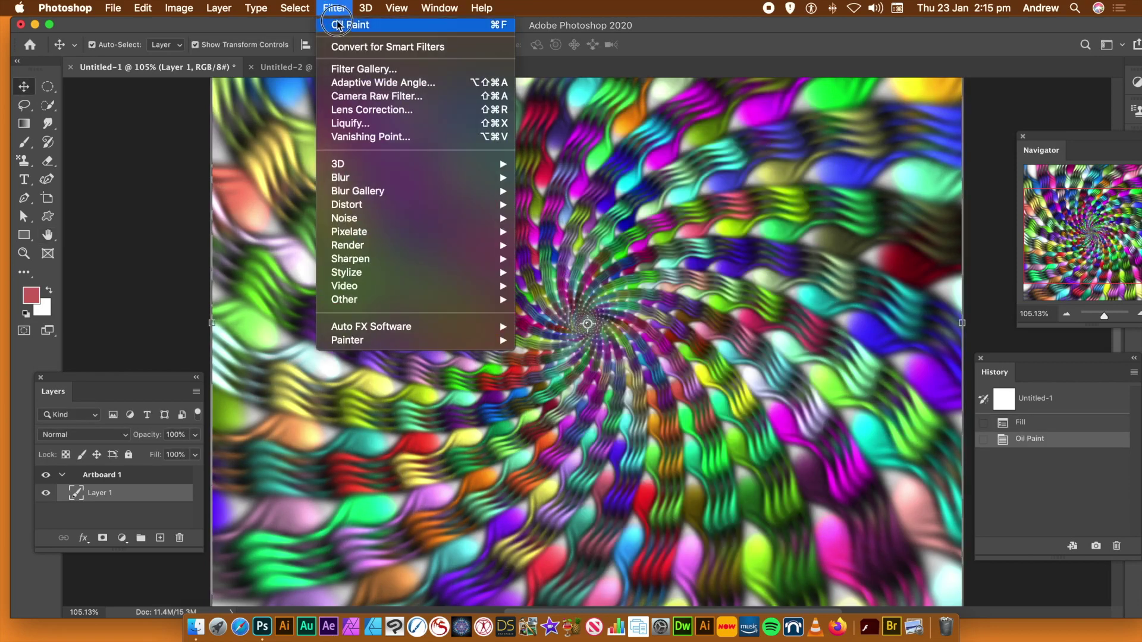
left_click(339, 27)
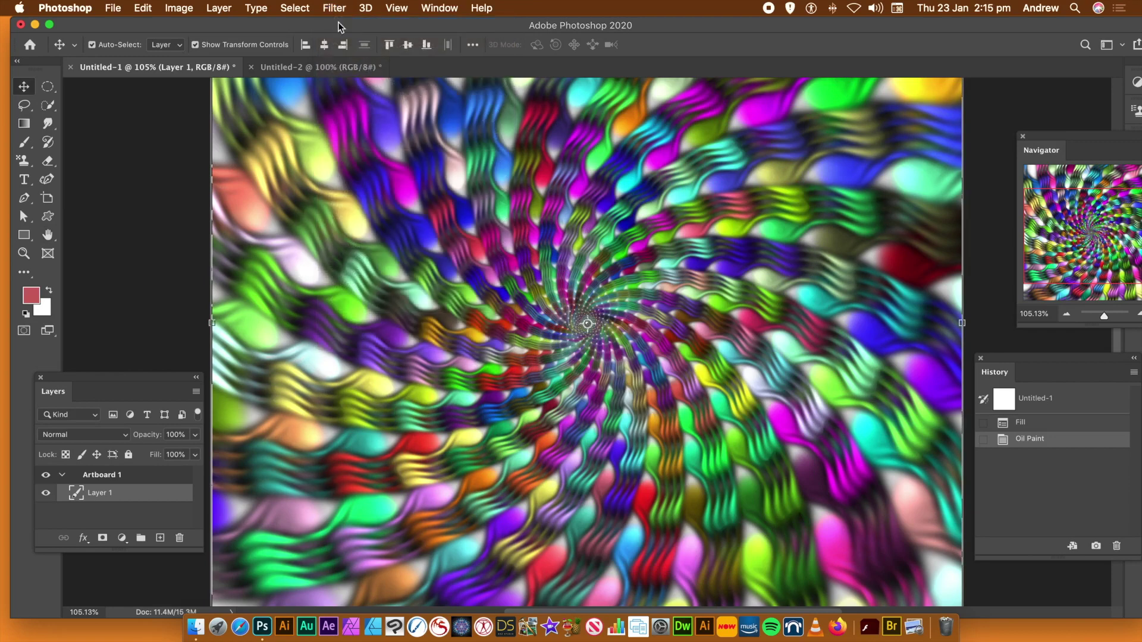
left_click(171, 17)
mouse_move(190, 46)
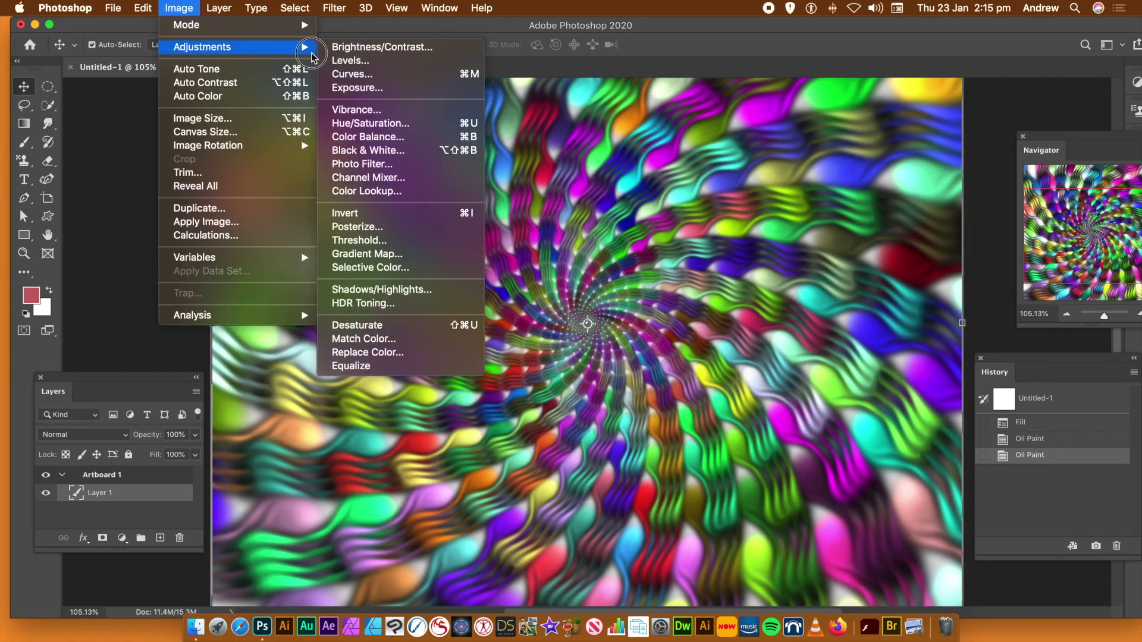
left_click(339, 111)
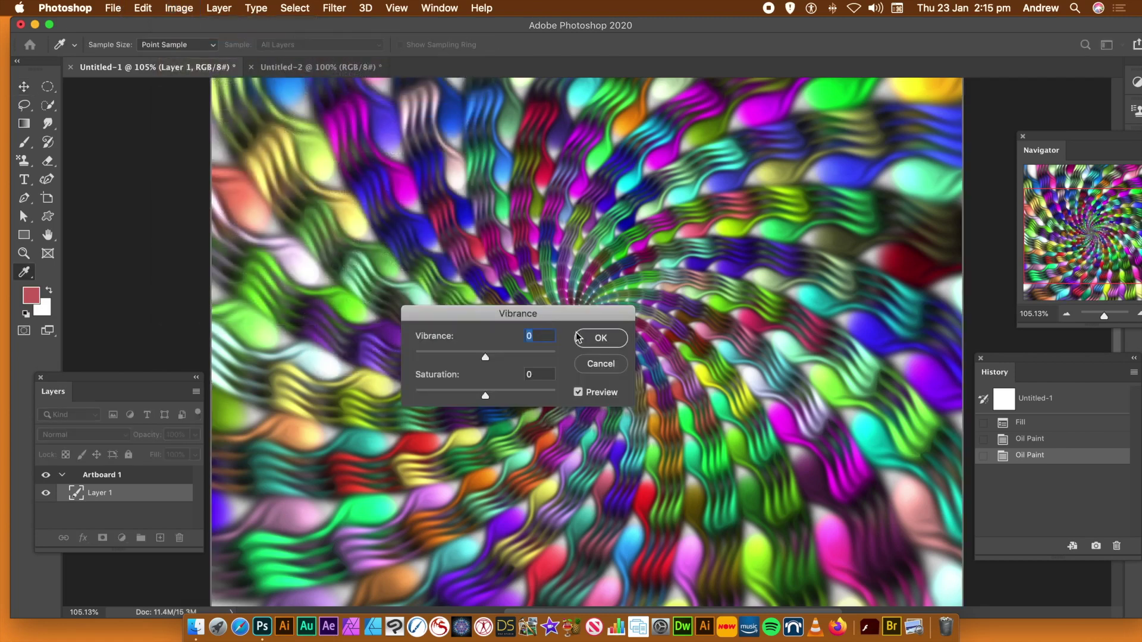
left_click(509, 356)
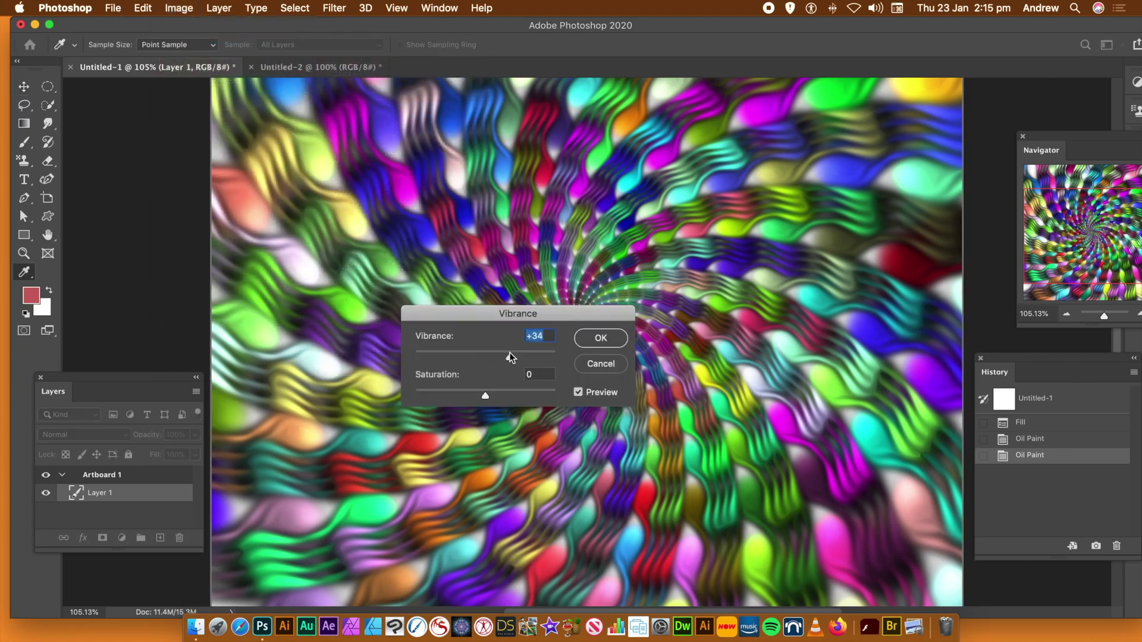
left_click(522, 391)
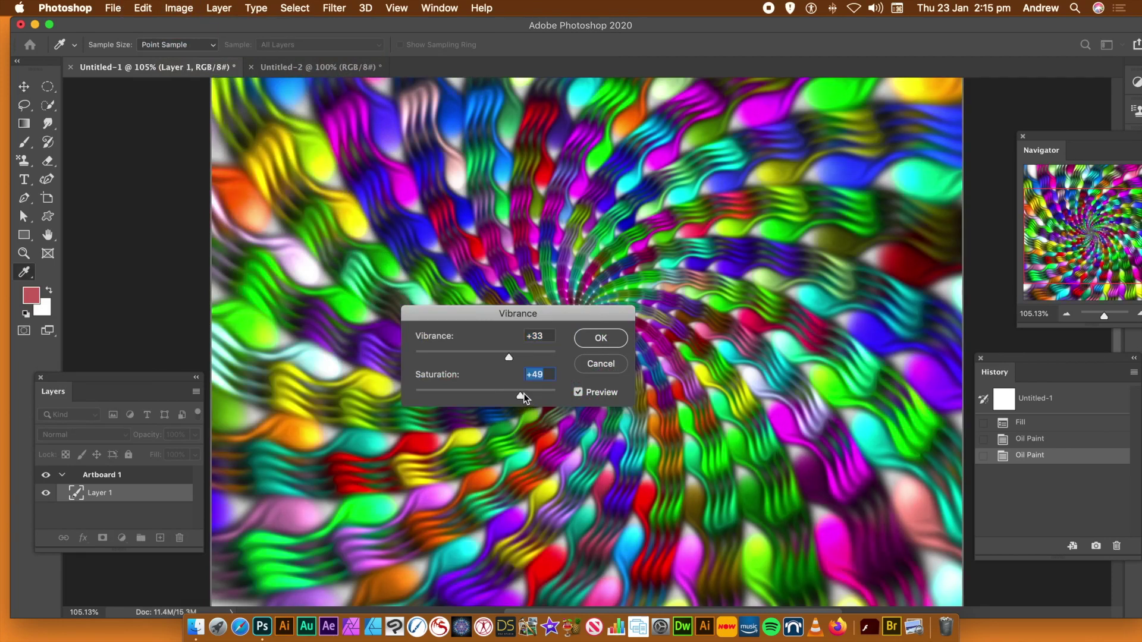
left_click(525, 395)
left_click(606, 337)
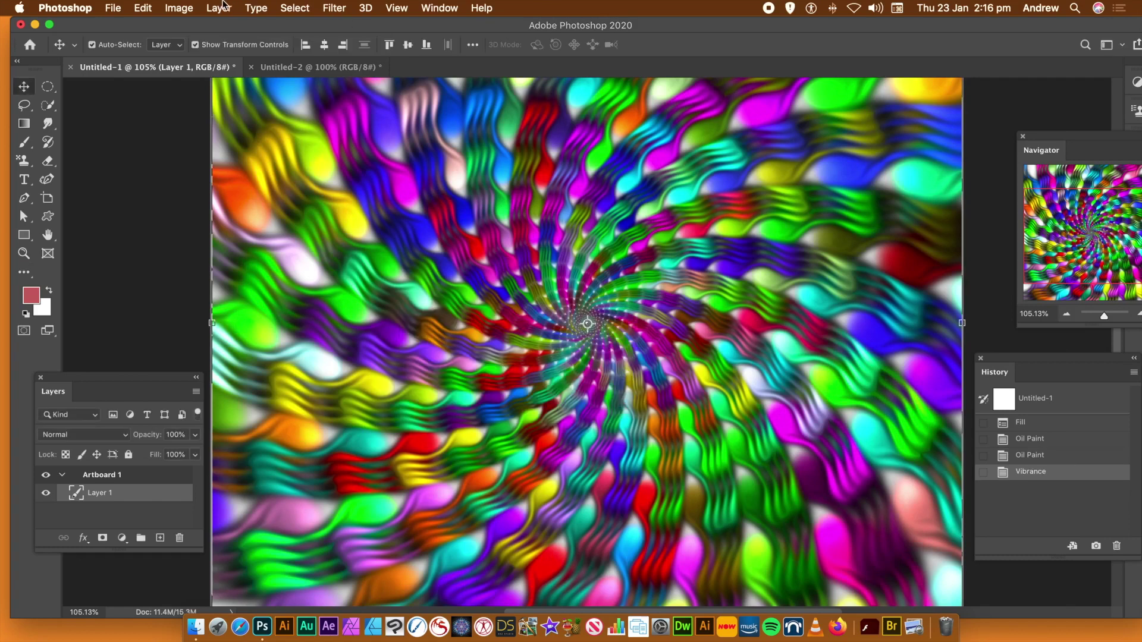
Apply a Color Lookup adjustment to the spiral layer using the Abstract profile Green-Red.
left_click(171, 12)
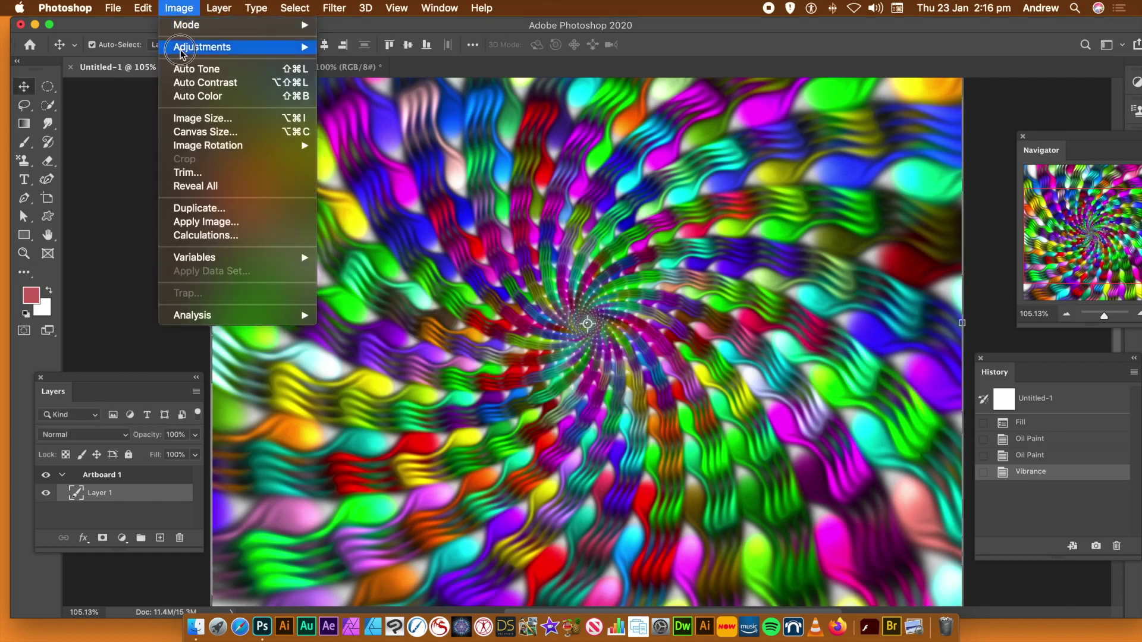
mouse_move(205, 50)
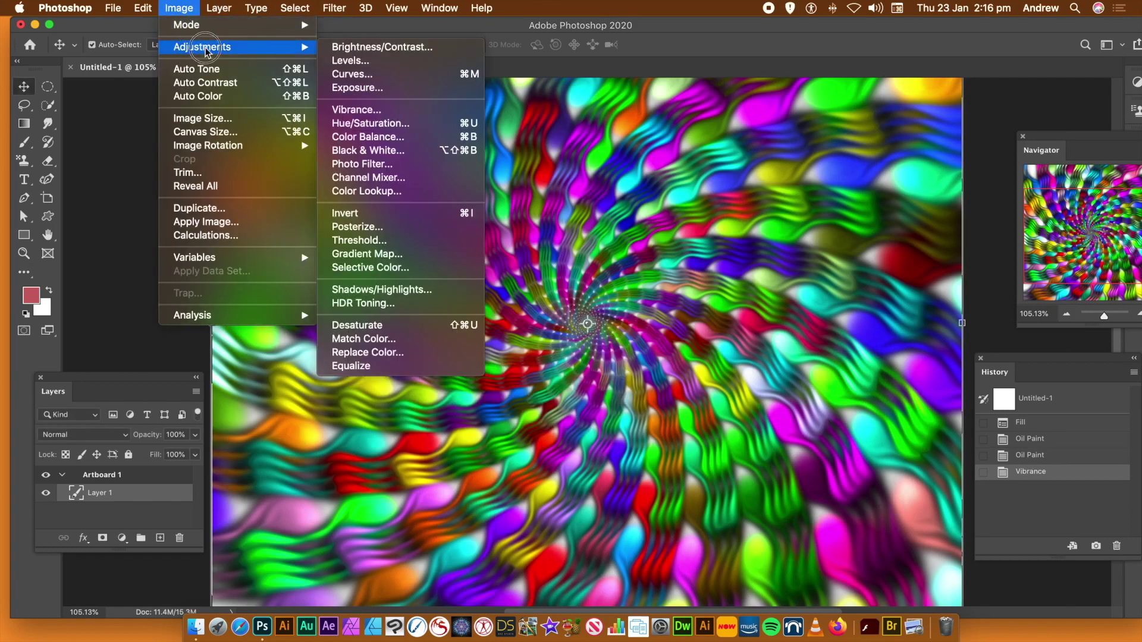
left_click(371, 191)
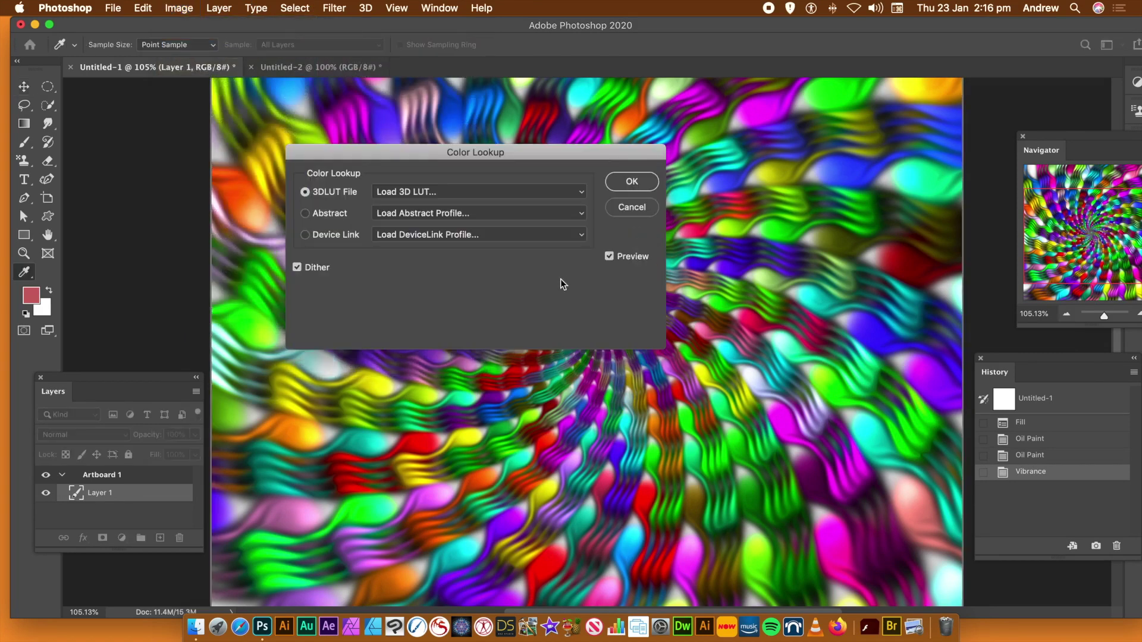
left_click(423, 213)
left_click(423, 340)
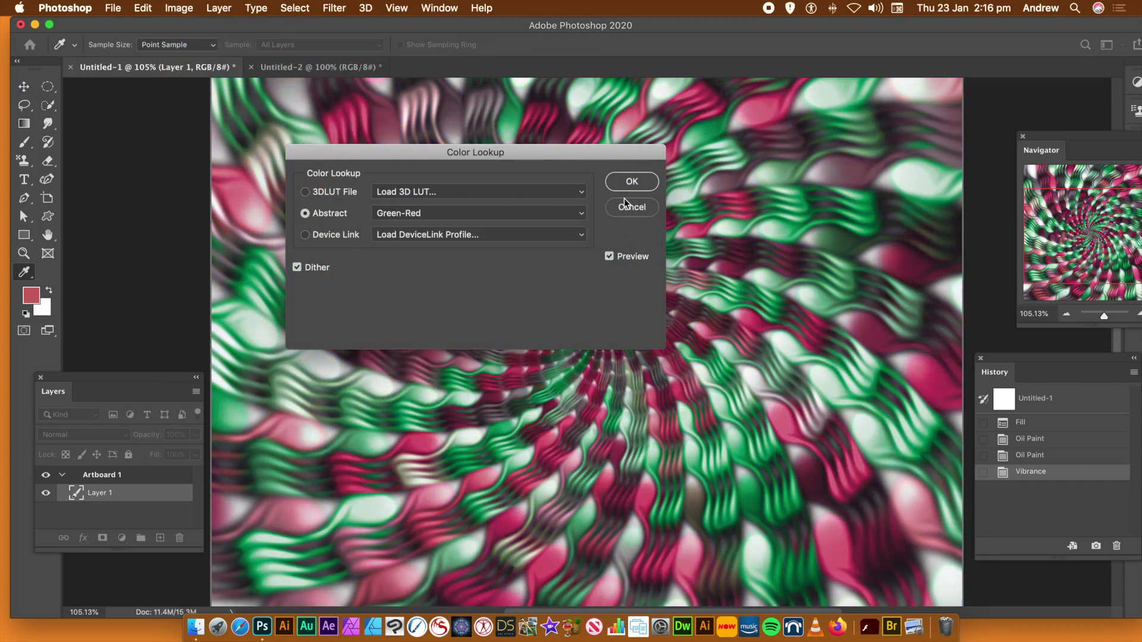
left_click(632, 181)
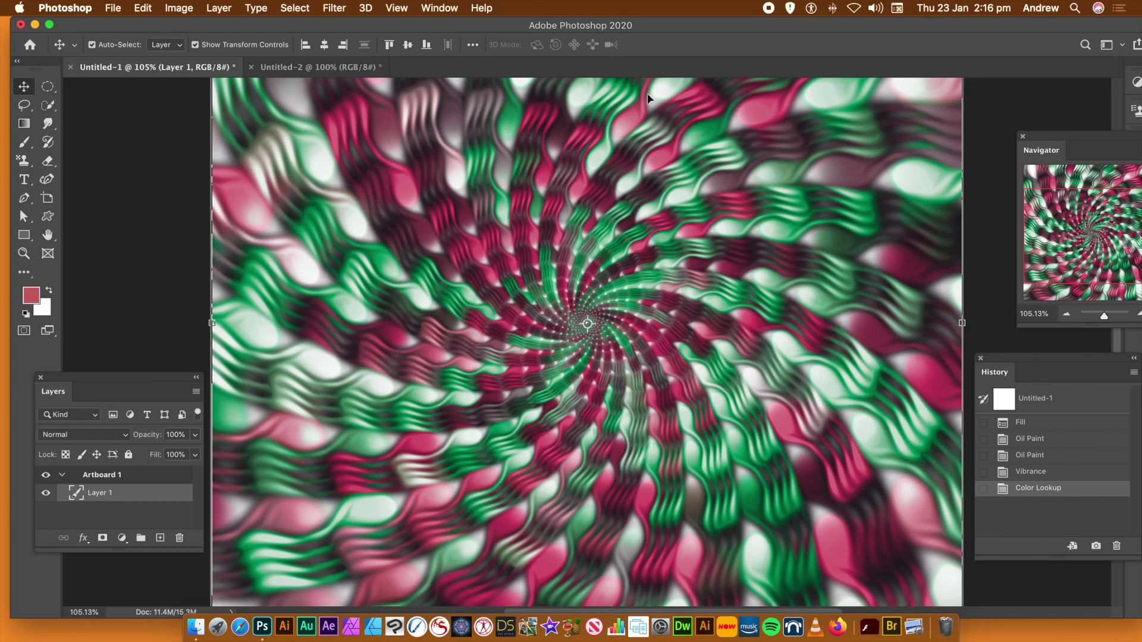
In the Untitled-2 document, move the grey ribbon lower on the artboard and place a duplicate slightly above and right of it.
left_click(335, 67)
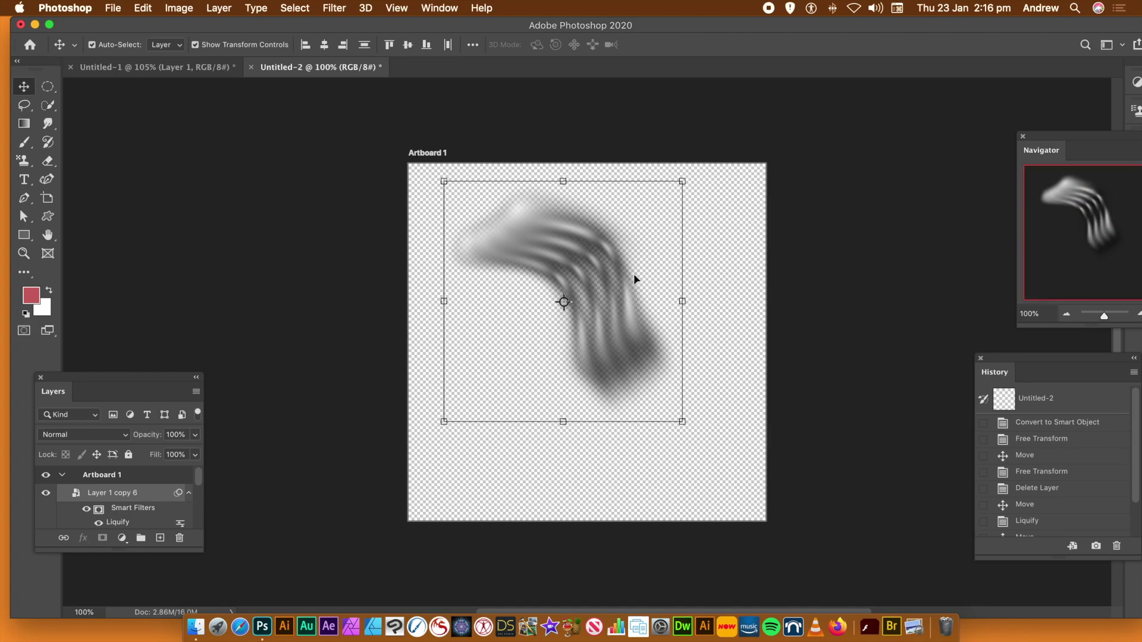
left_click_drag(590, 238, 579, 294)
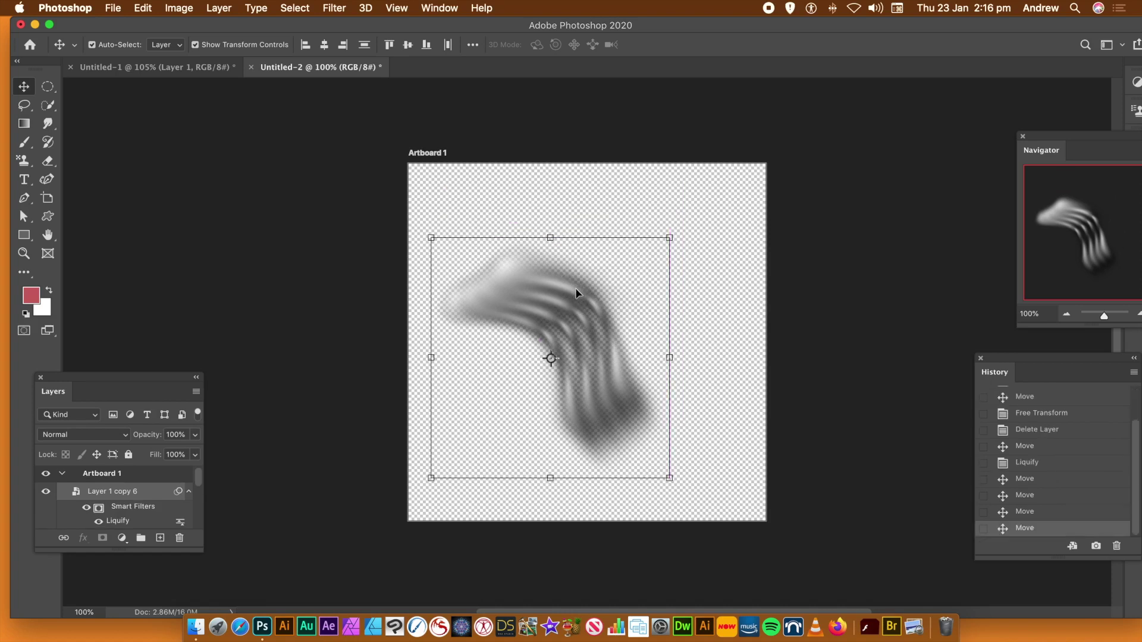
left_click_drag(561, 285, 621, 249)
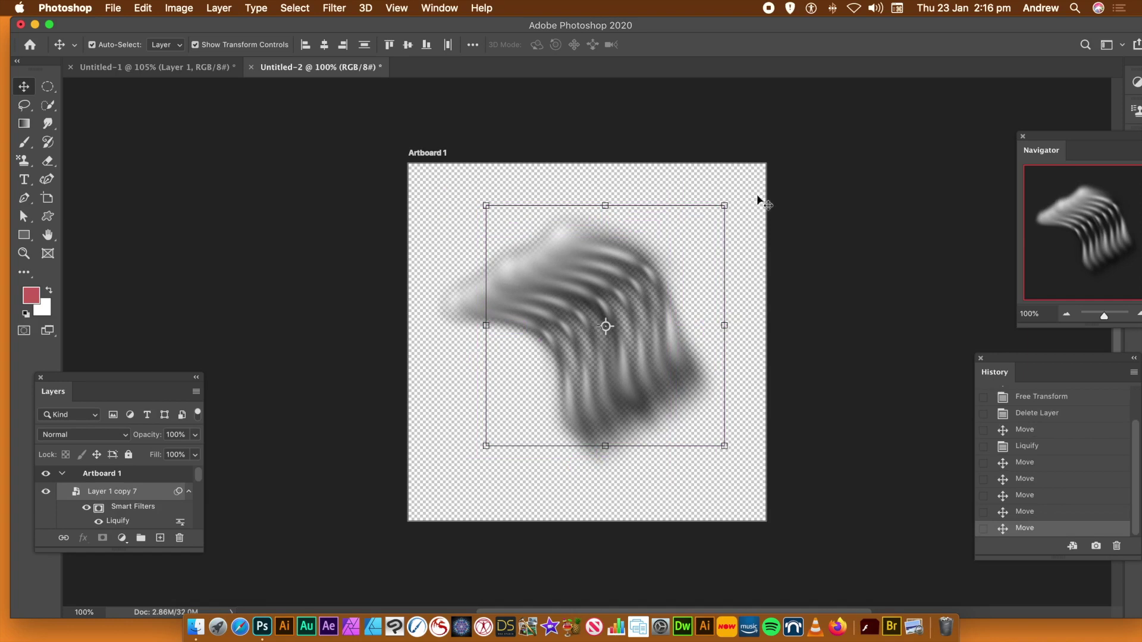
Rotate the duplicated ribbon to -165° and shift it so that it crosses the original ribbon.
left_click_drag(733, 192, 464, 404)
left_click_drag(552, 305, 584, 293)
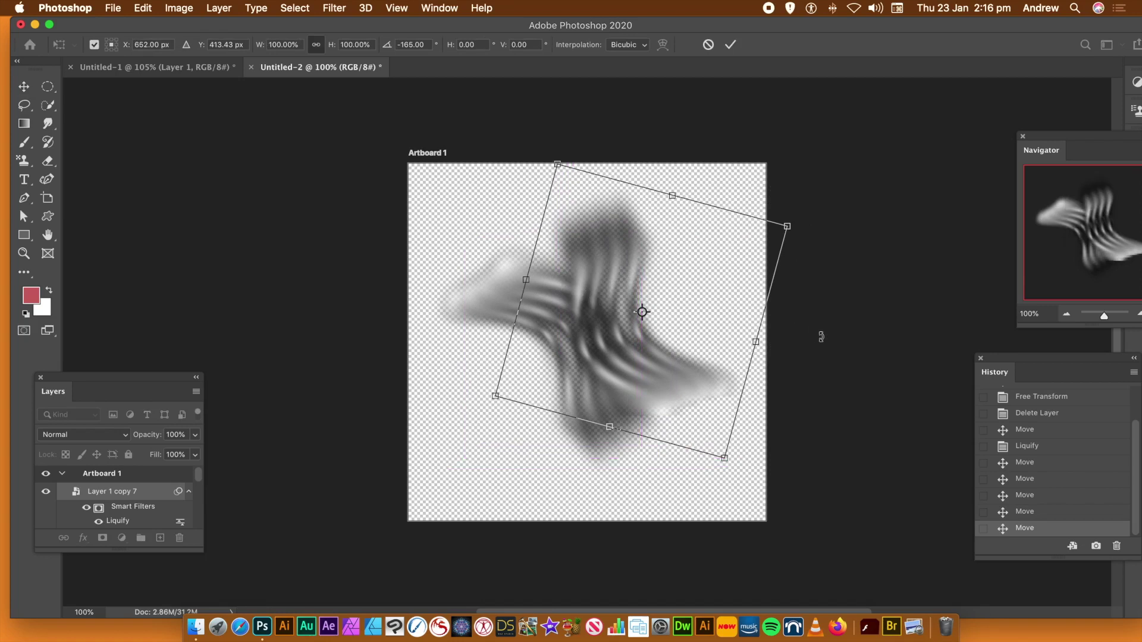
left_click(730, 45)
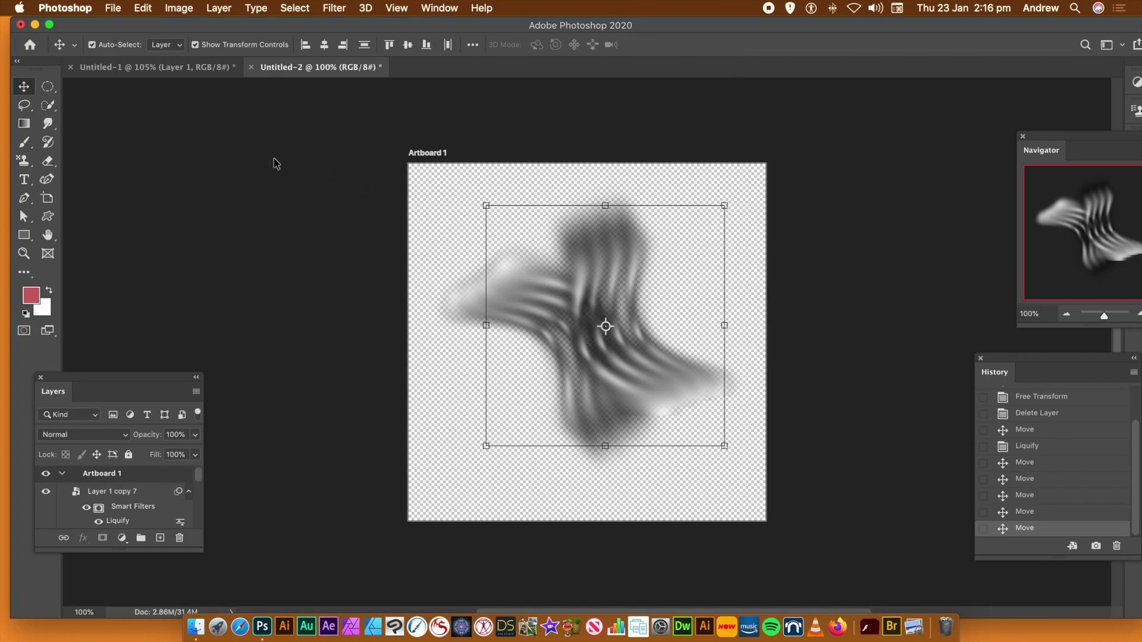
Save the overlapping ribbon artwork as a pattern named Pattern 186 and return to the Untitled-1 document.
left_click(141, 7)
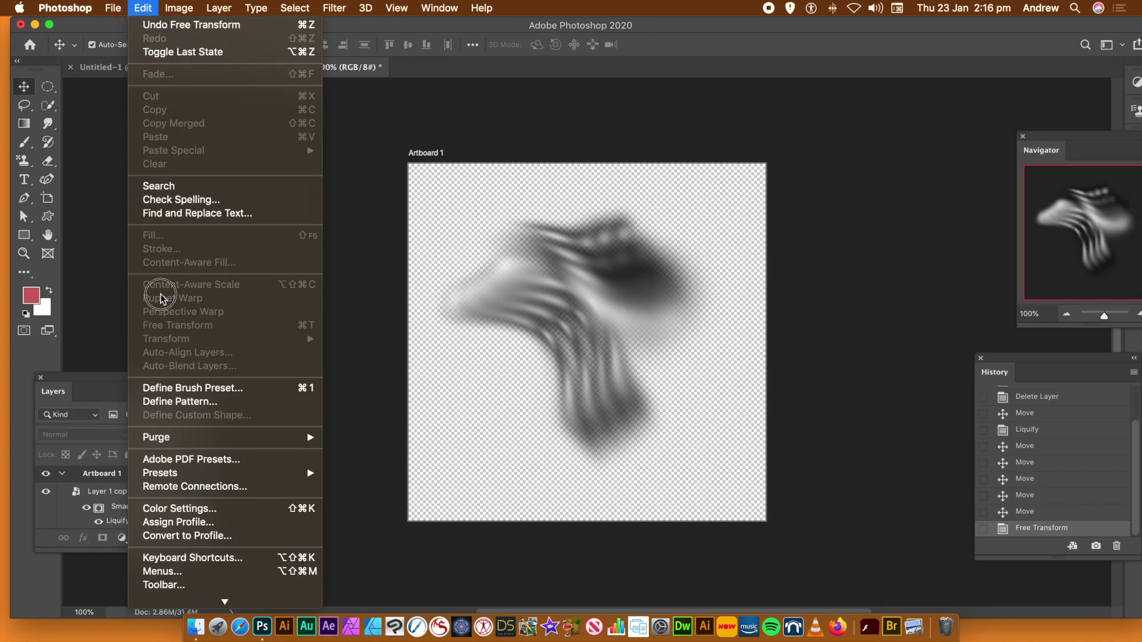
left_click(168, 402)
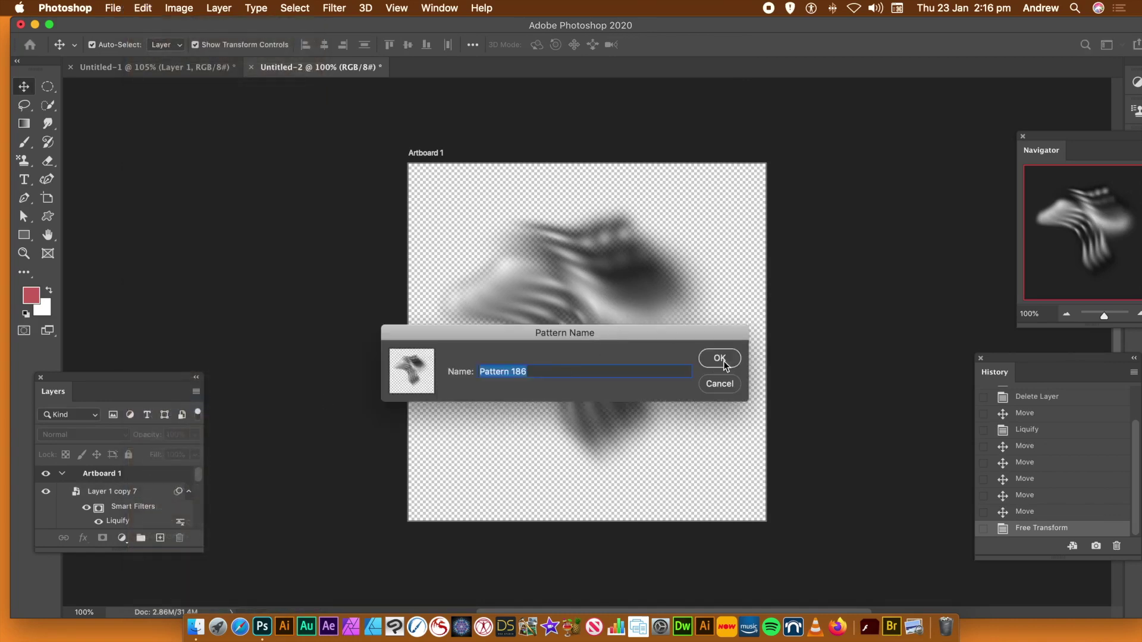
left_click(720, 358)
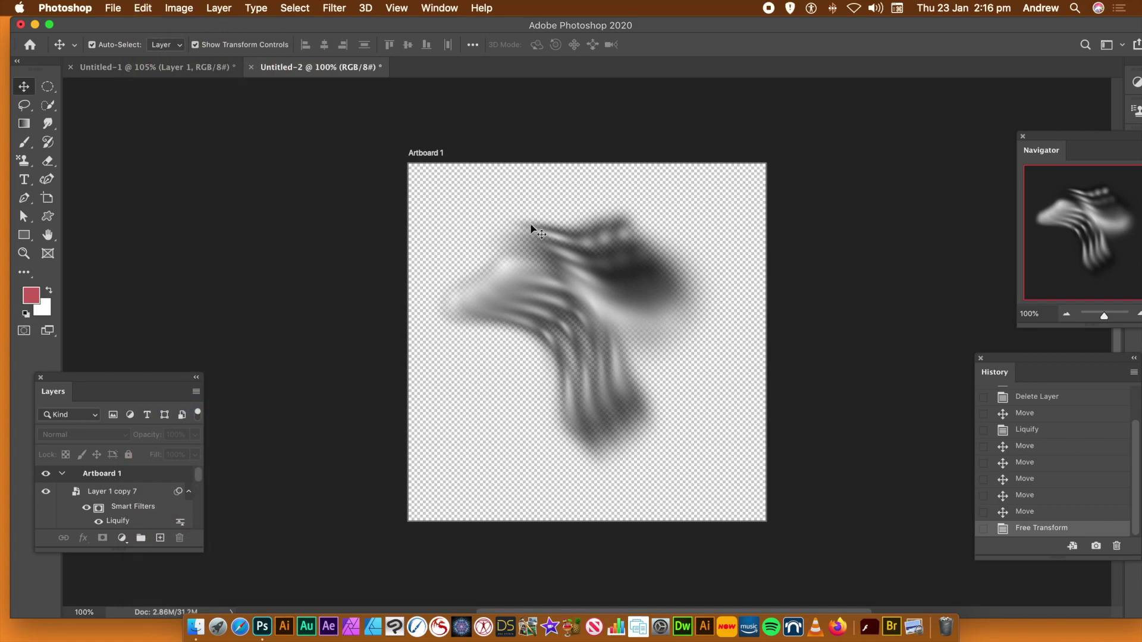
left_click(168, 67)
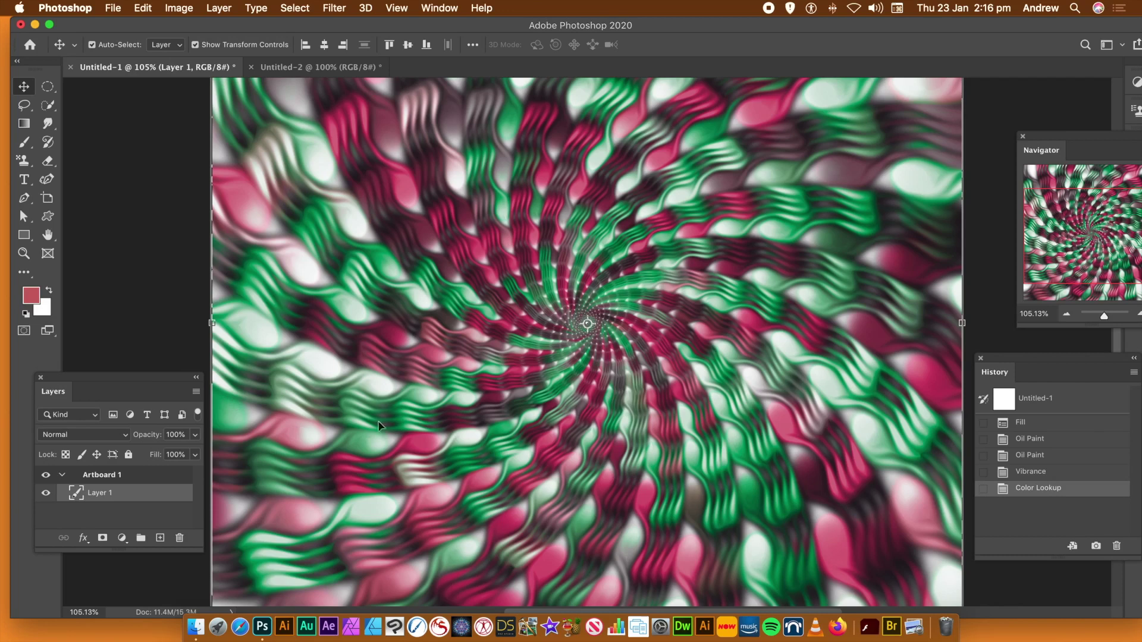
left_click(153, 6)
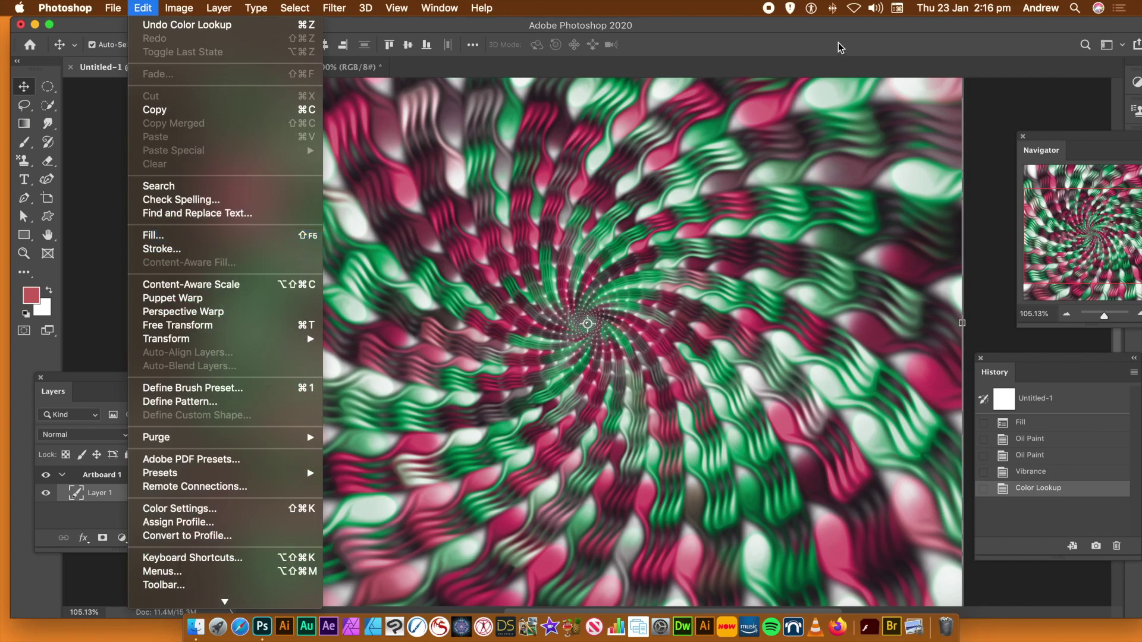
left_click(770, 8)
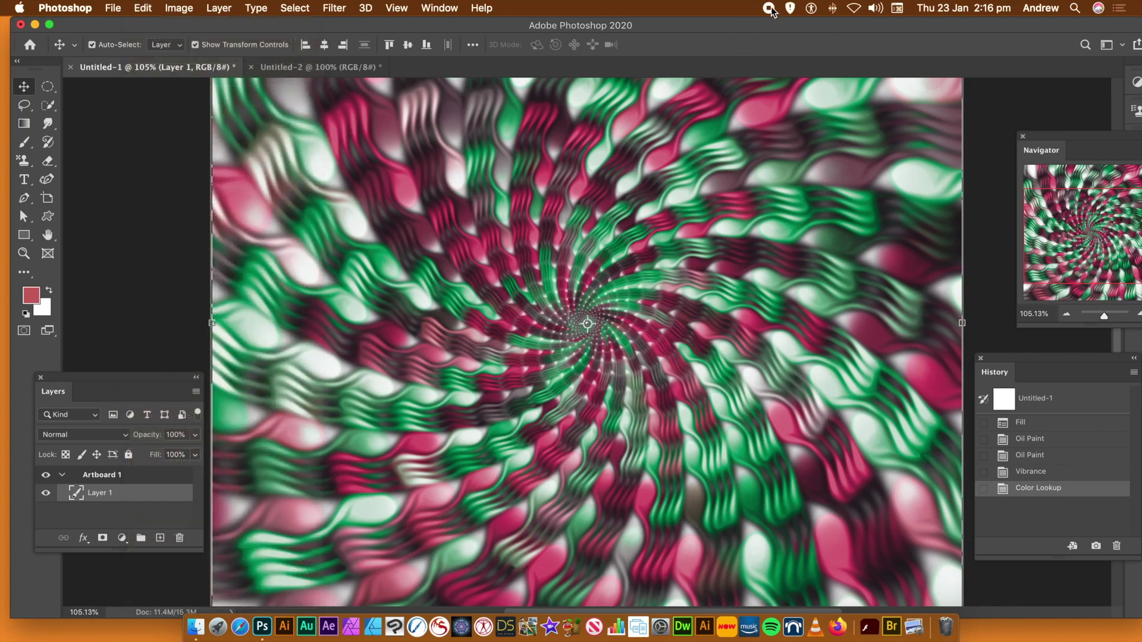